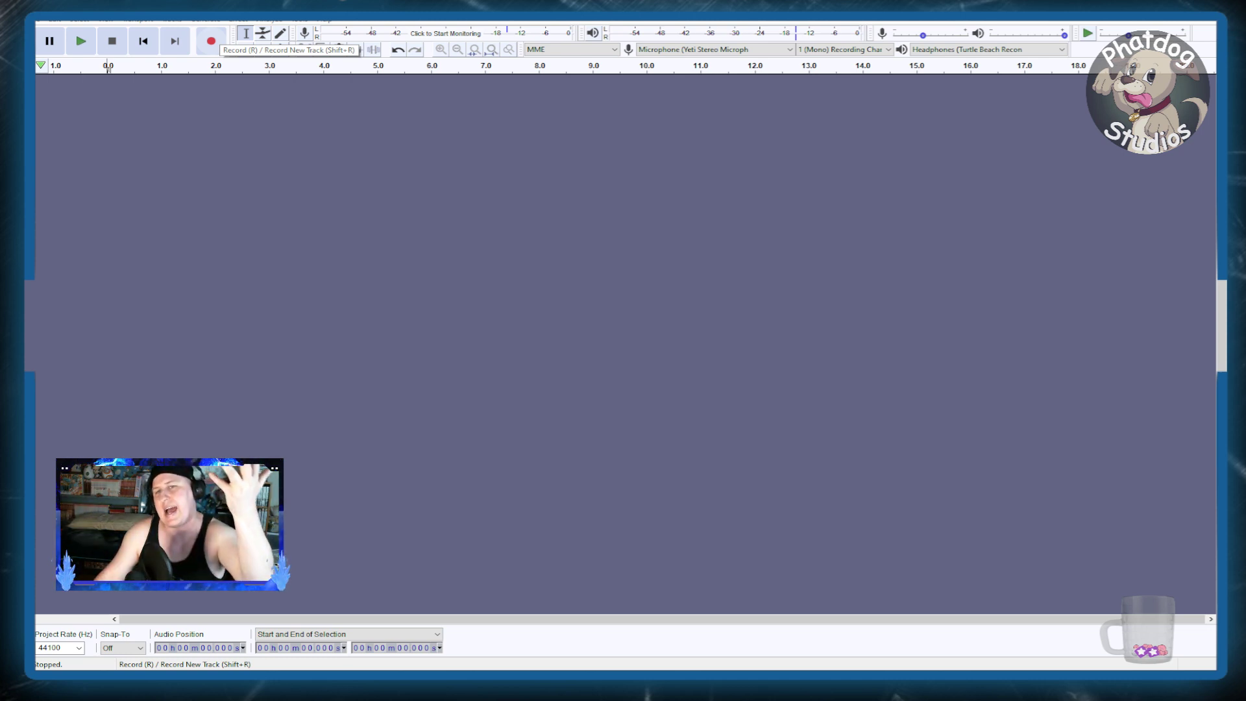
- Record about 19 seconds of test speech on a new track, stop, and undo the recording
left_click(211, 41)
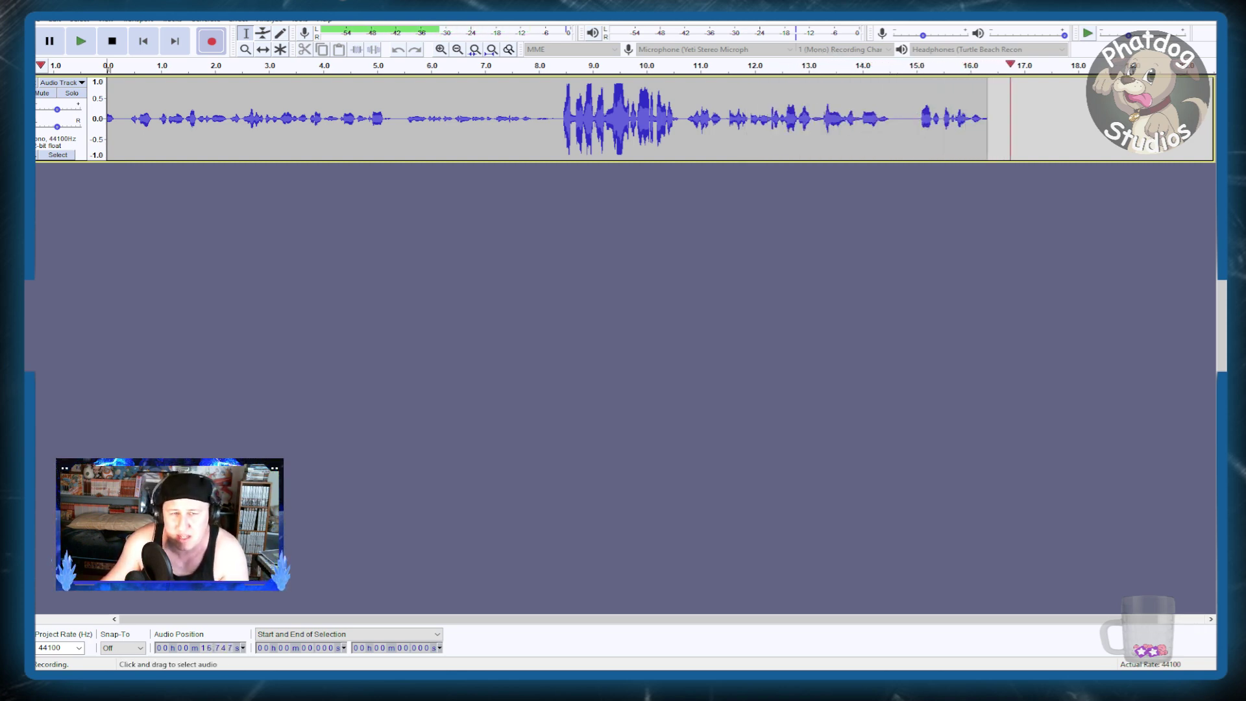
key("space")
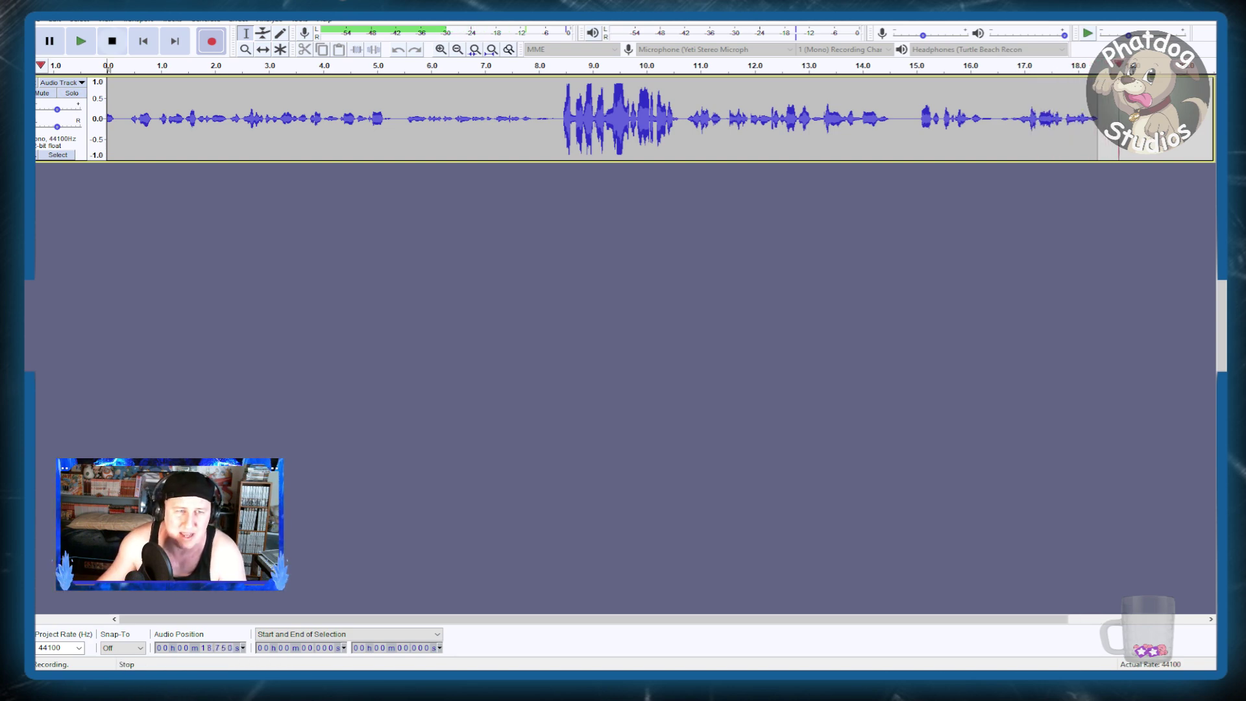
key("ctrl+z")
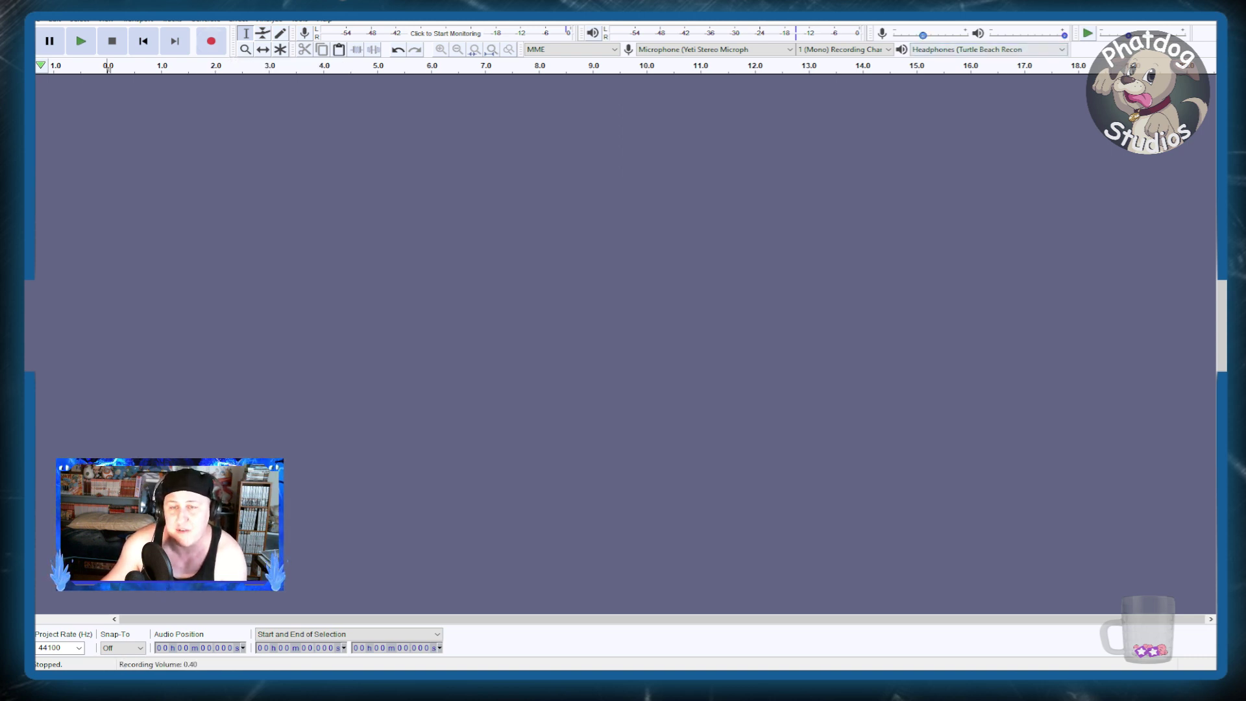
- Record about 4 seconds of silence, play it all back to check the background noise, and undo the recording
mouse_move(923, 35)
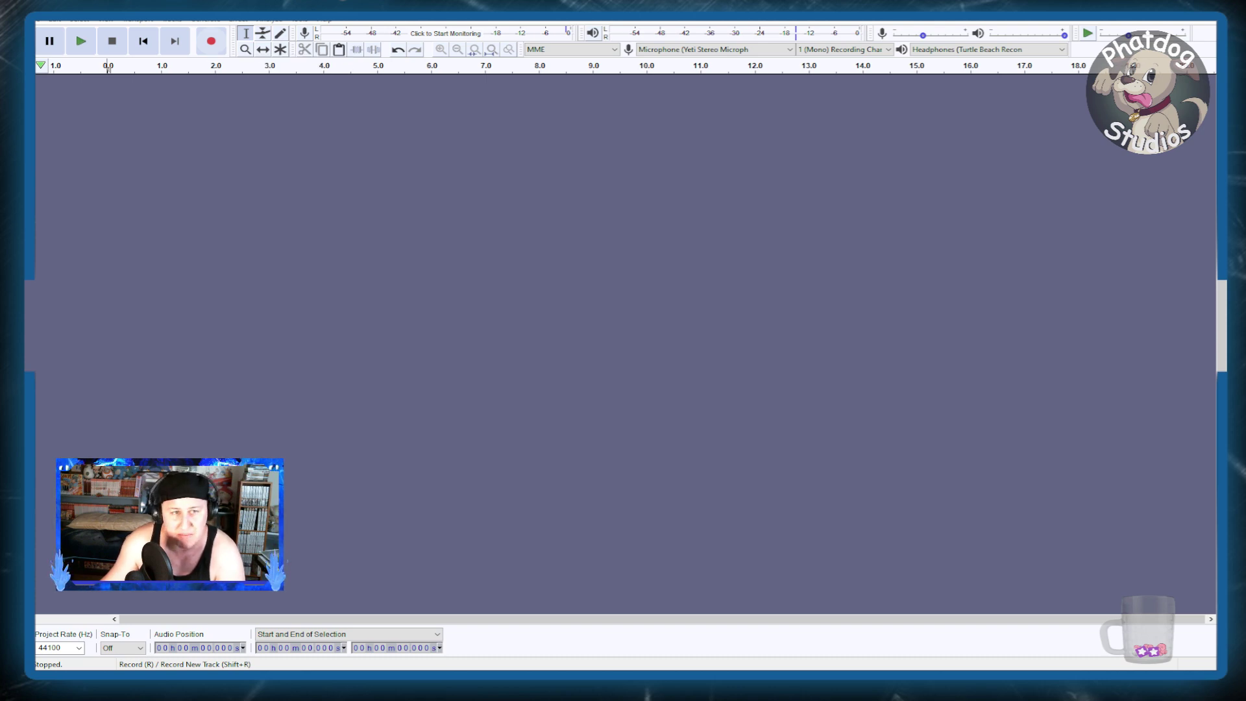
left_click(211, 41)
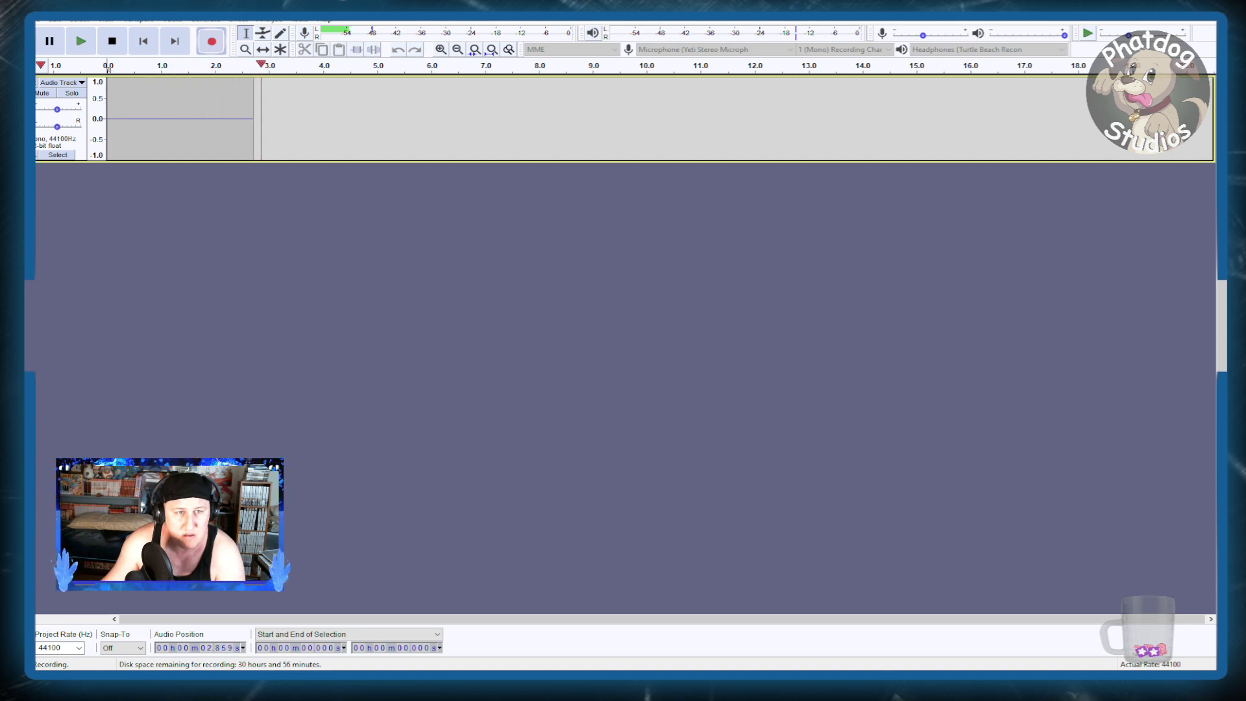
key("space")
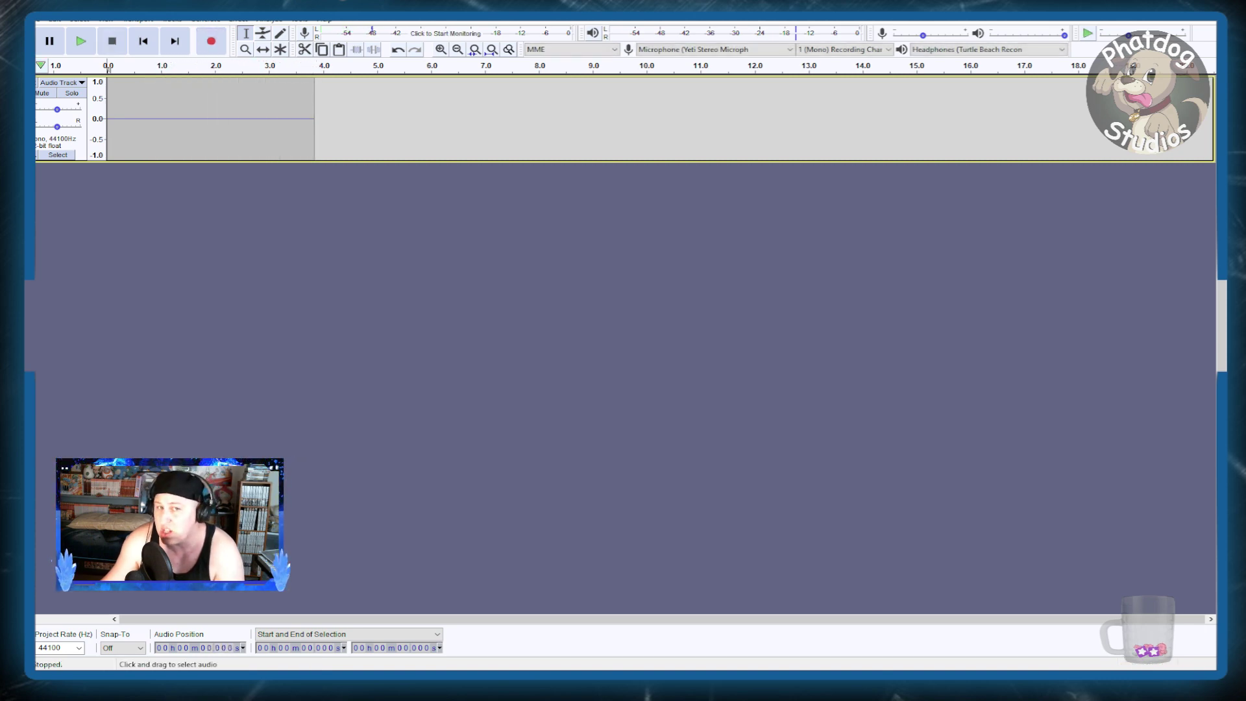
key("ctrl+a")
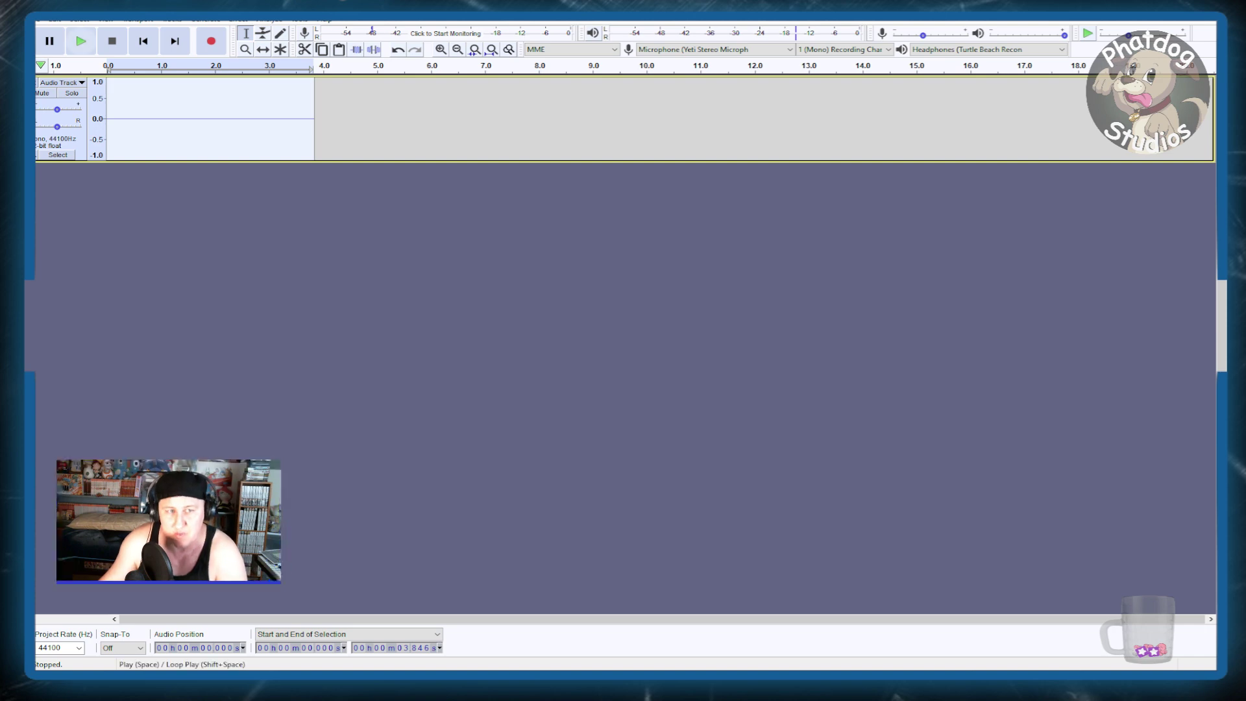
left_click(81, 41)
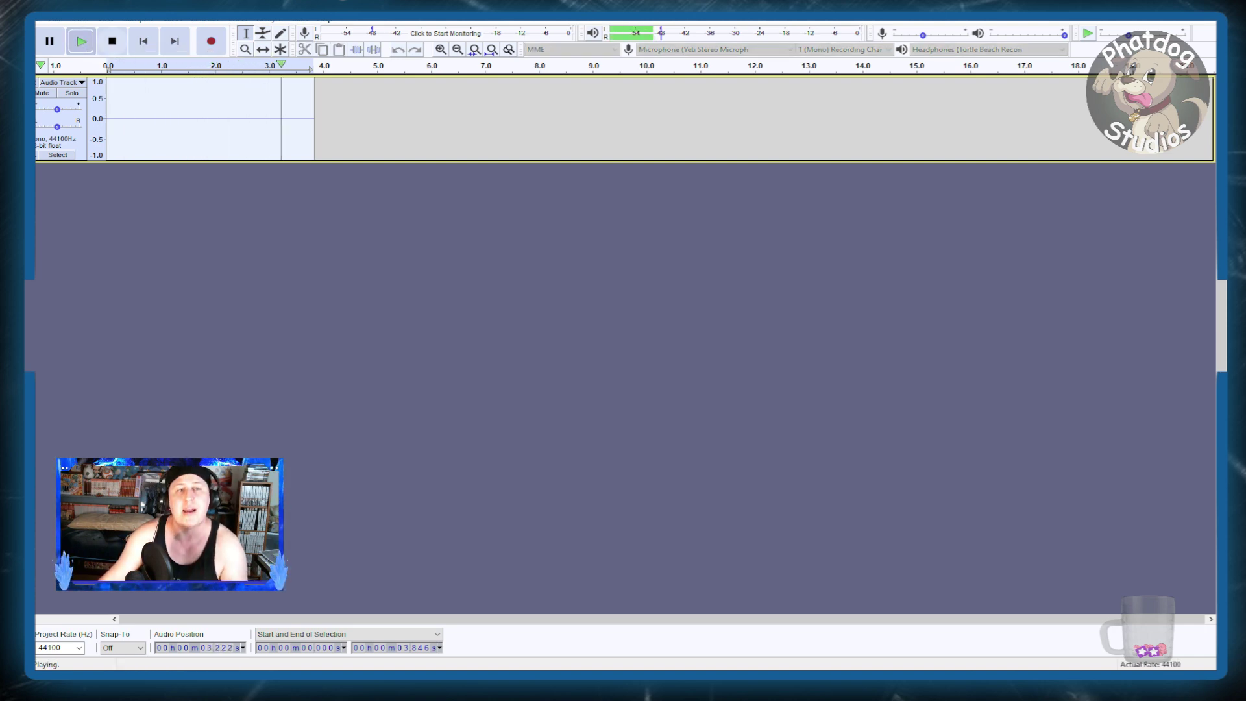
key("ctrl+z")
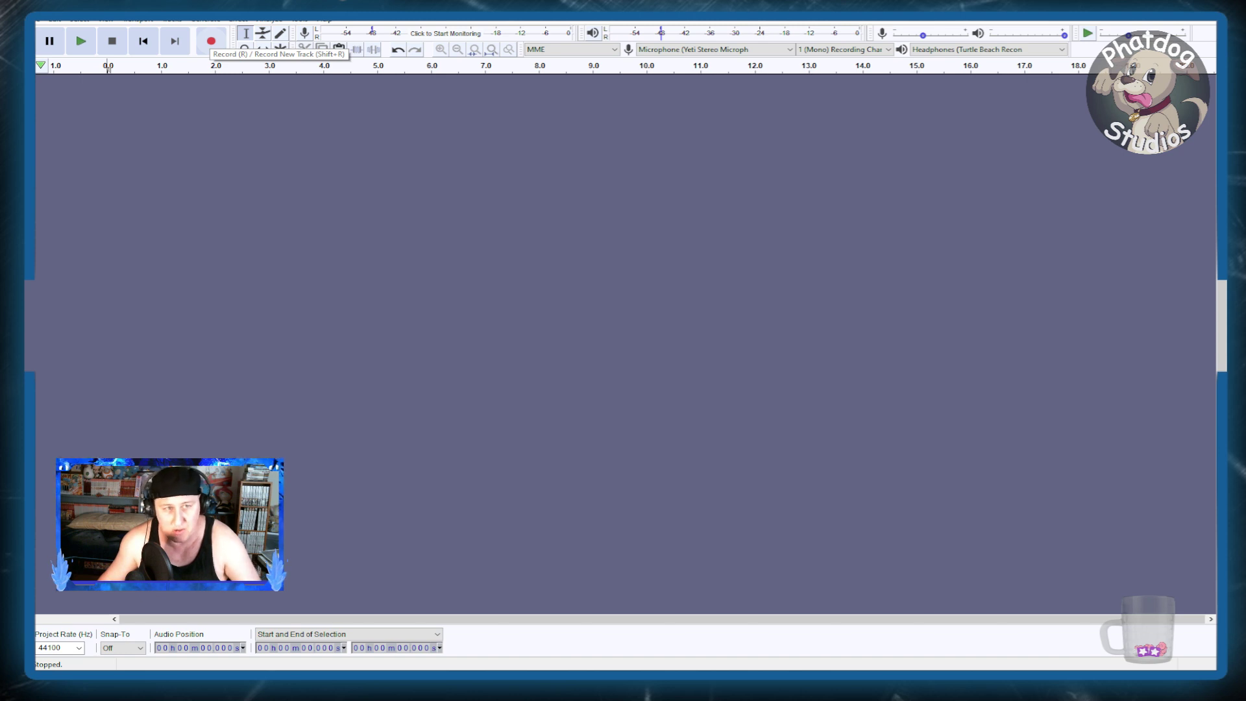
- Record about 5 min 35 s of narration and capture a noise profile from the silence between about 5.8 and 6.8 s
left_click(211, 41)
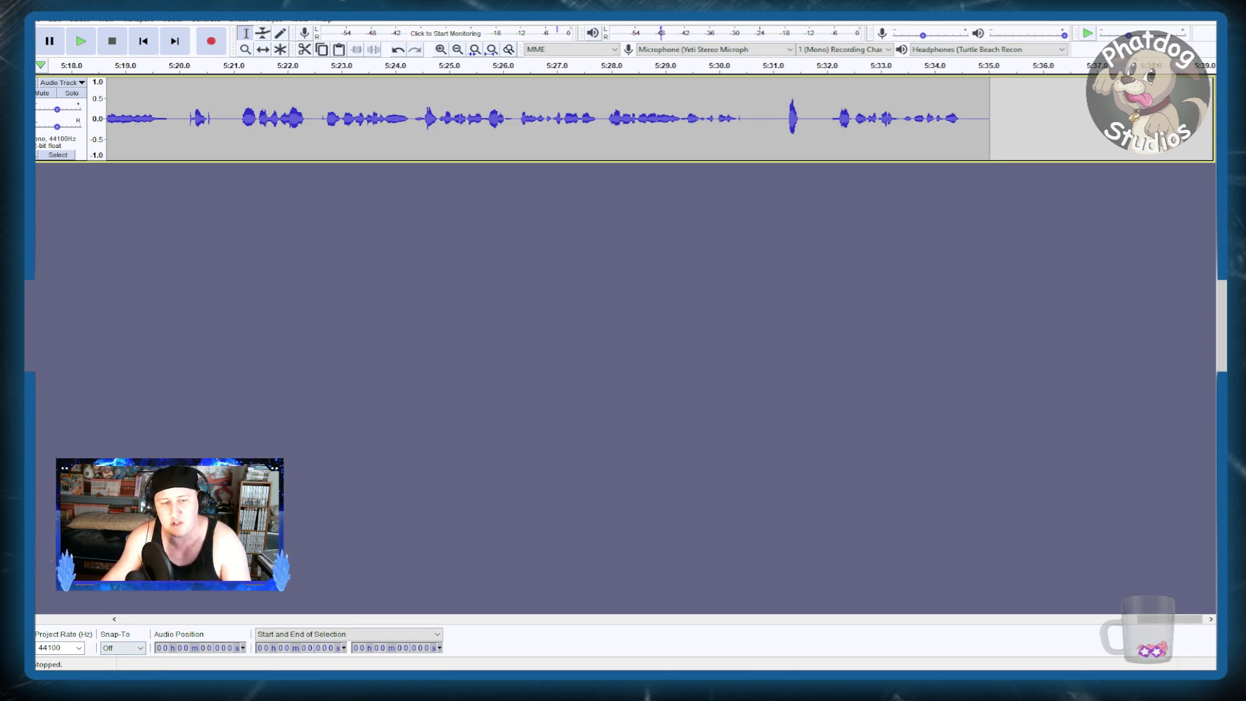
left_click_drag(1169, 618, 153, 619)
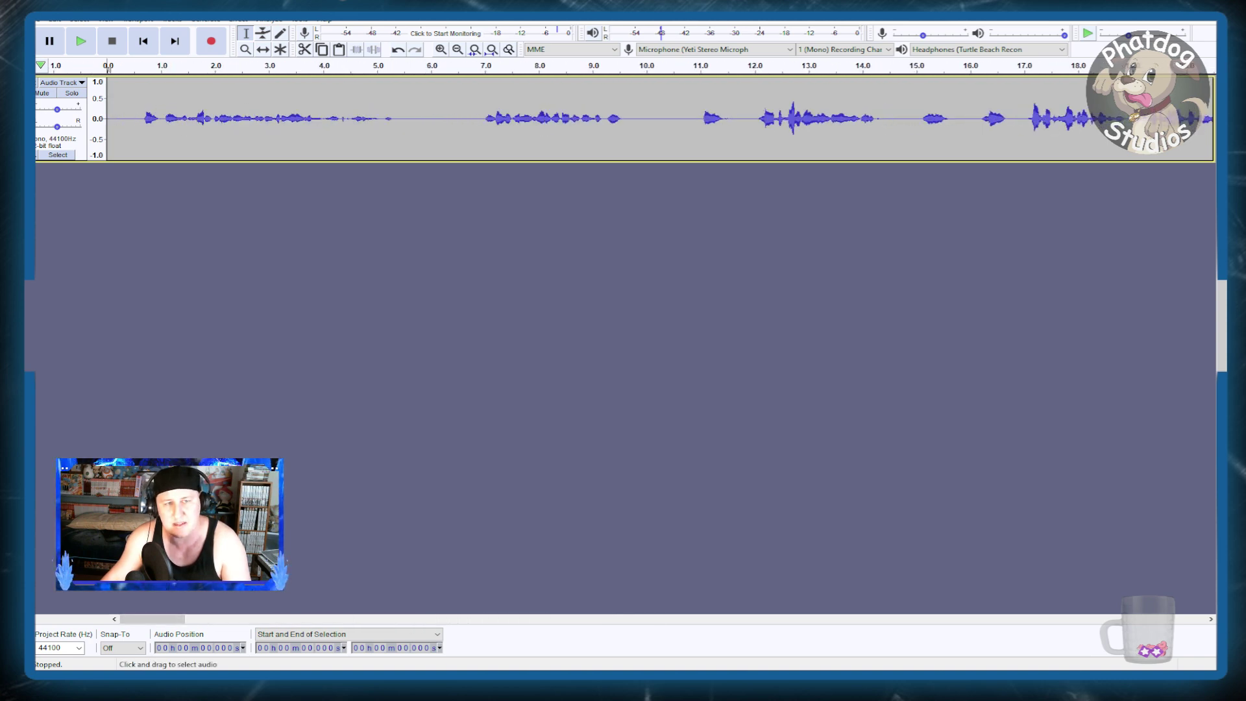
left_click_drag(419, 123, 473, 124)
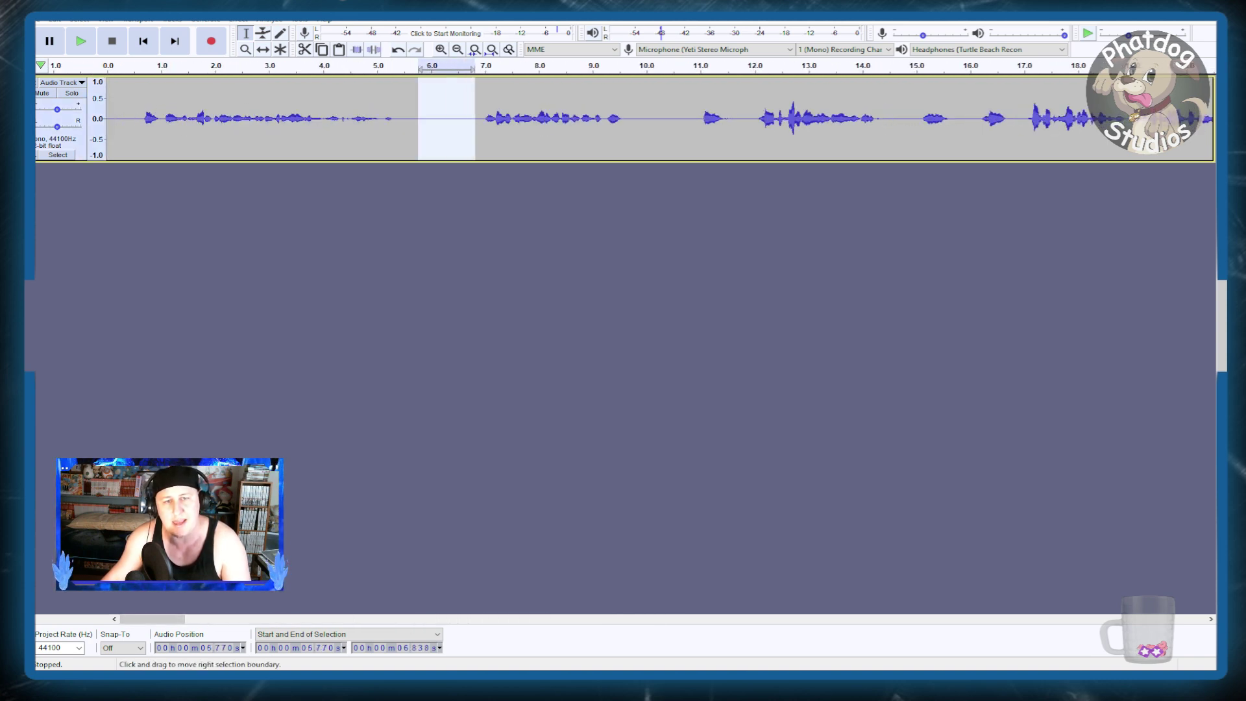
left_click(238, 19)
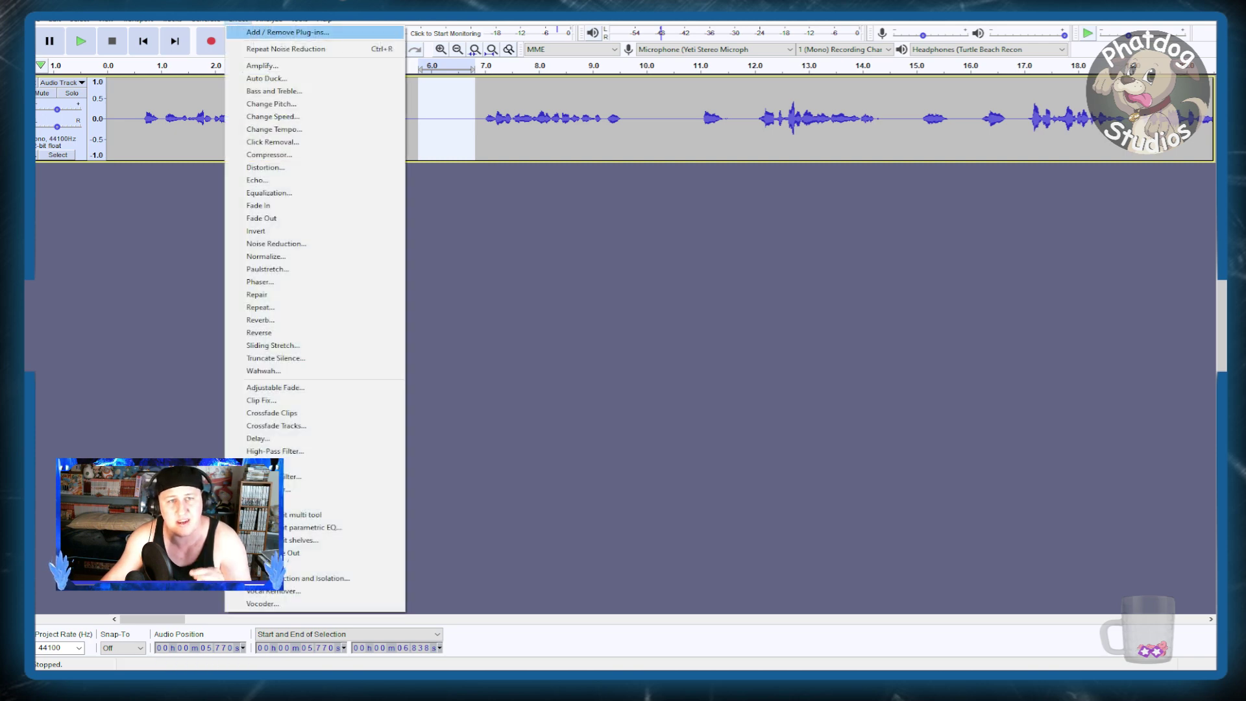
key("Up")
key("Return")
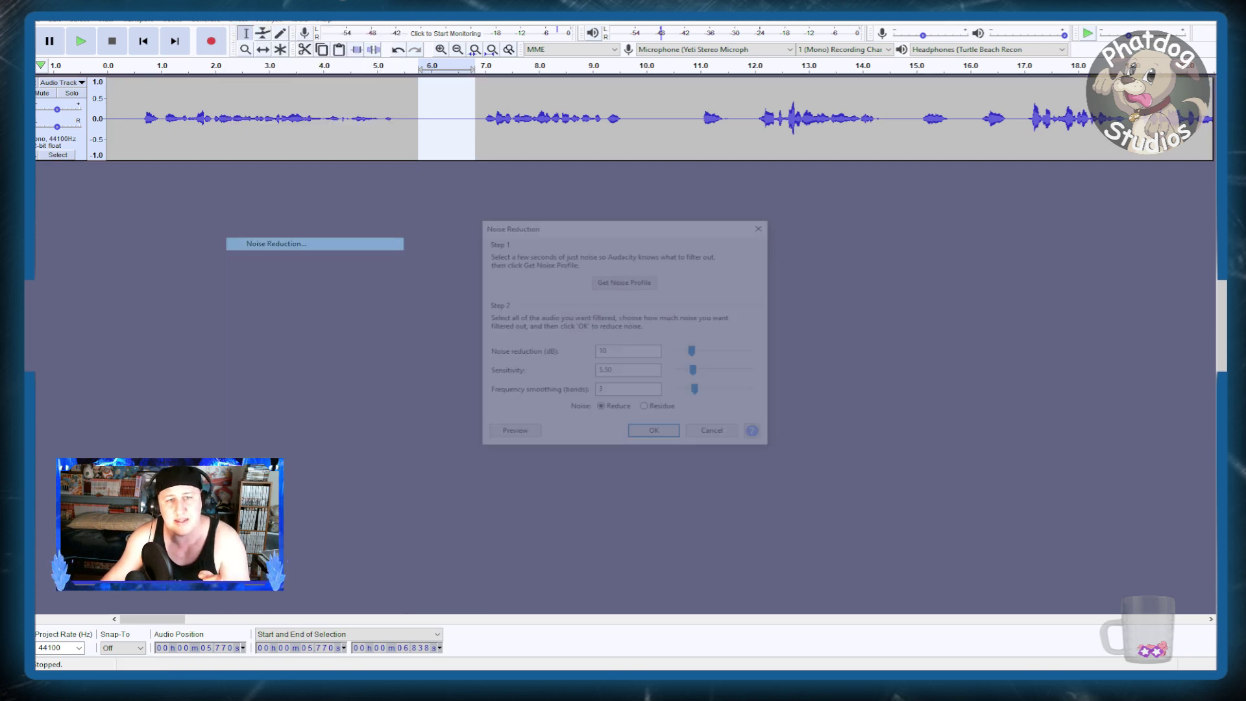
key("Return")
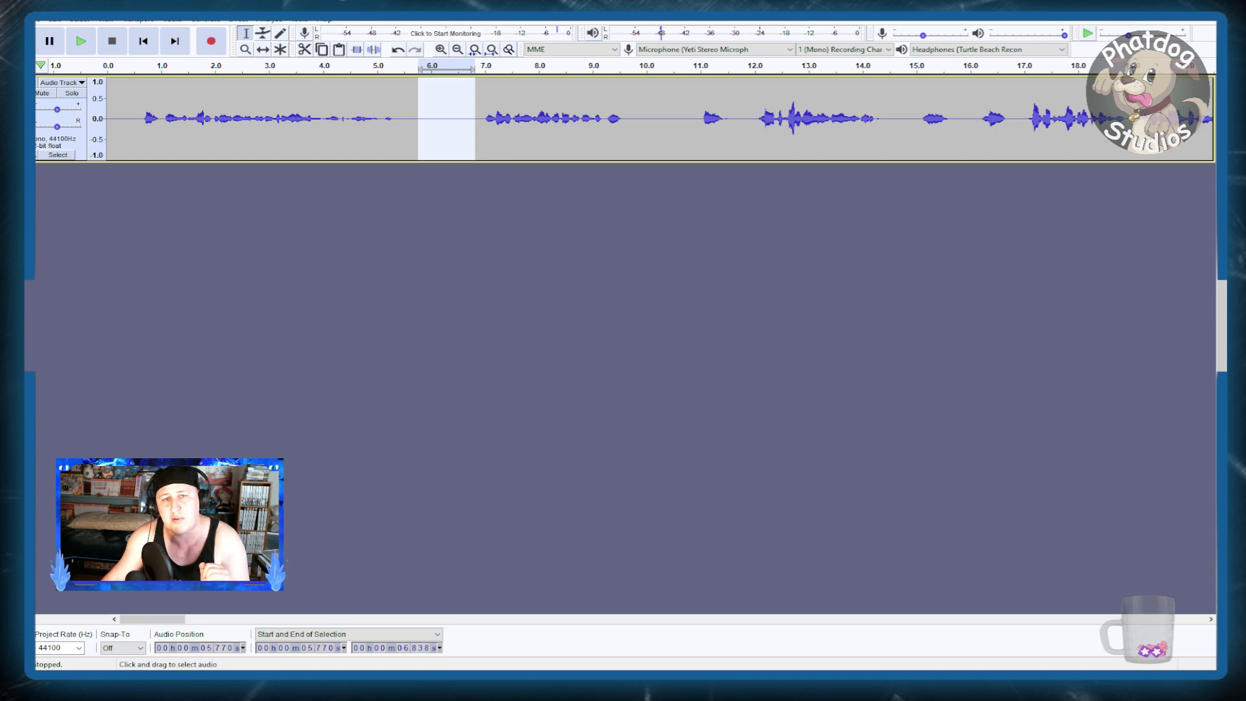
- Apply Noise Reduction to the entire track with 10 dB reduction, sensitivity 5.50 and frequency smoothing of 3 bands
key("ctrl+a")
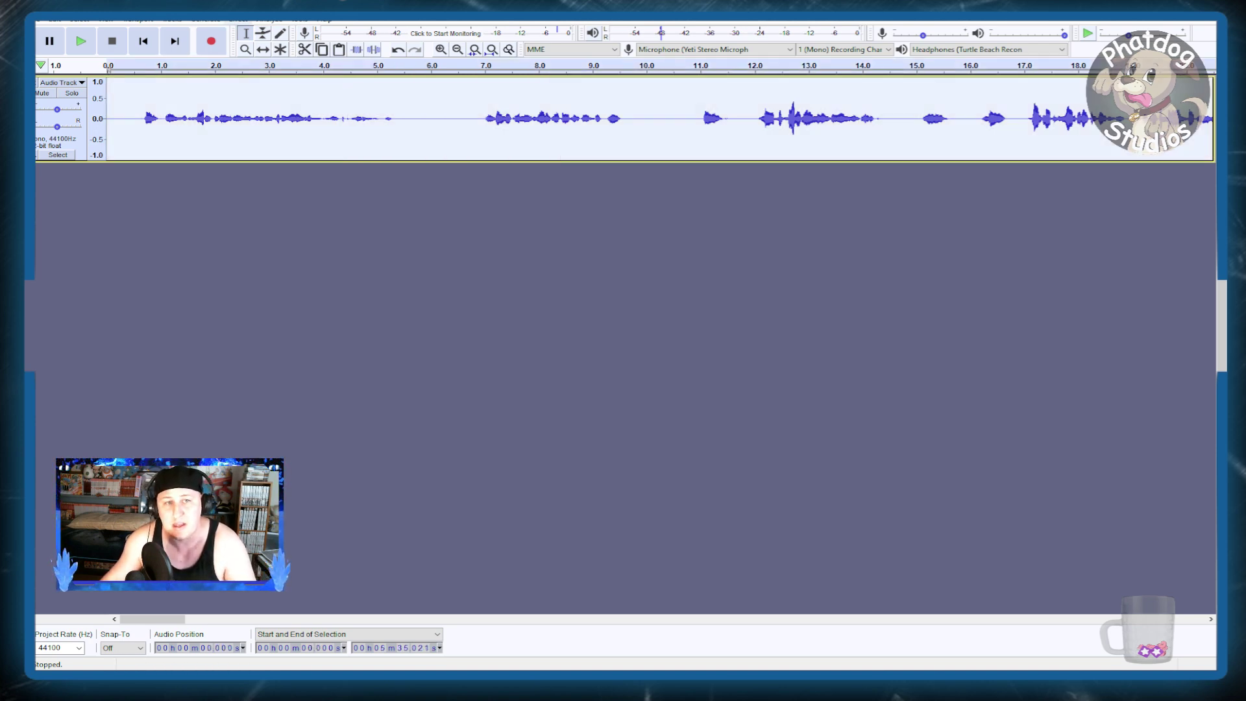
key("alt+c")
key("Up")
key("Up")
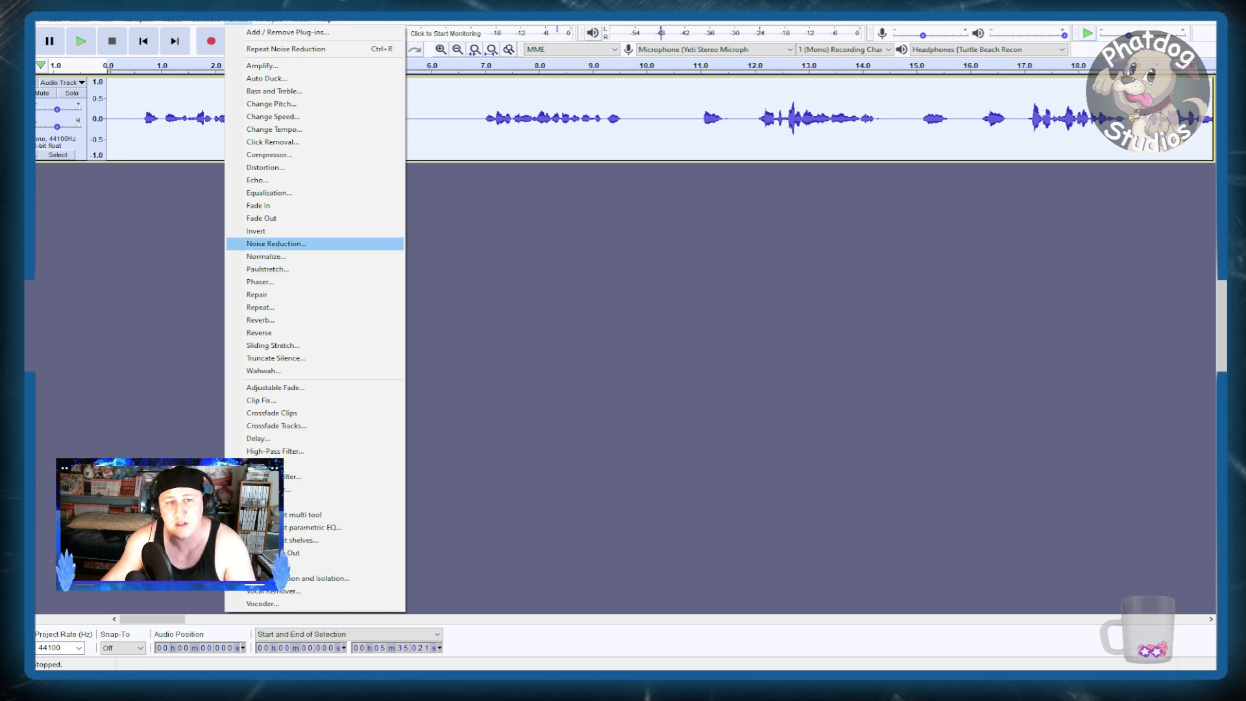
key("Return")
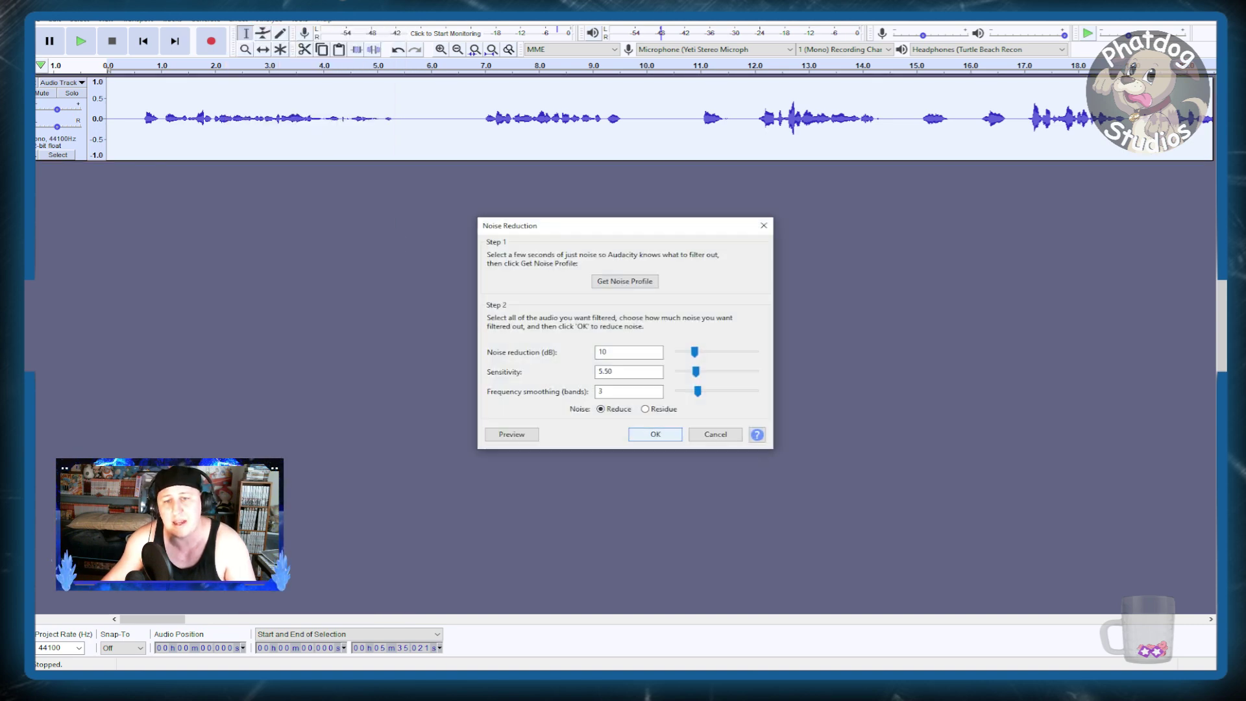
key("Return")
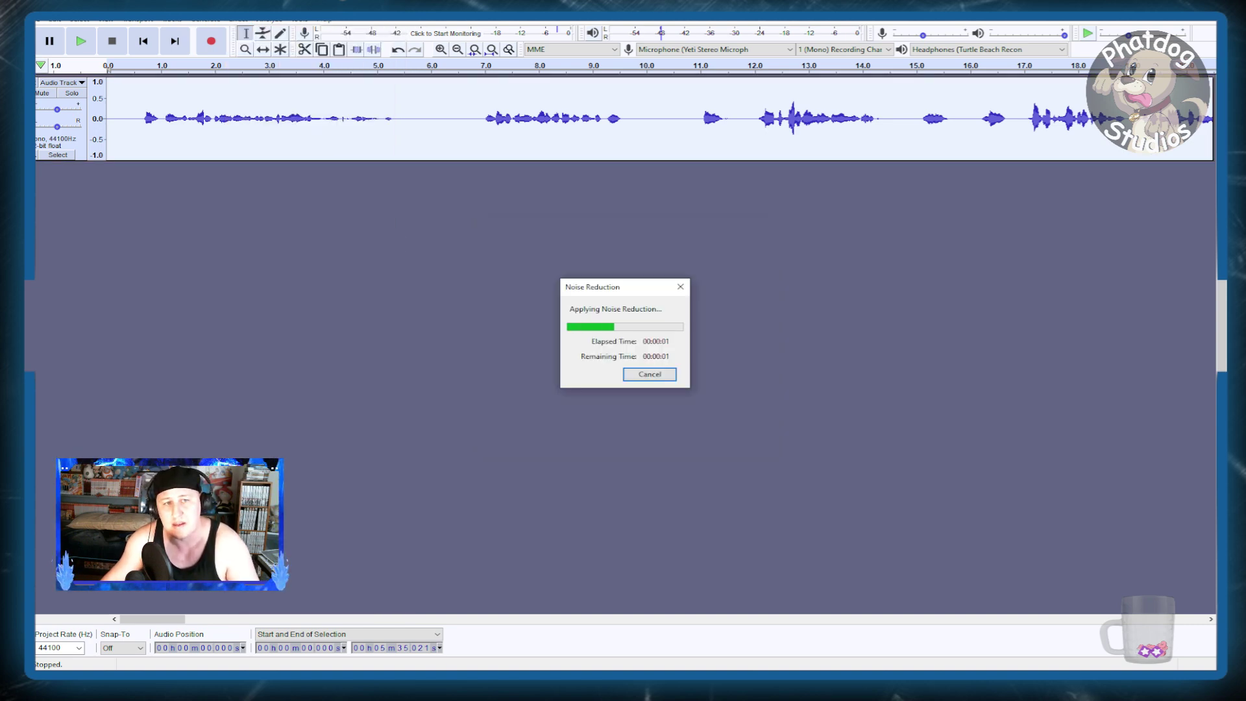
- Delete about 0.5 s of silence at the start of the track and about 0.3 s at its end
left_click_drag(134, 117, 106, 117)
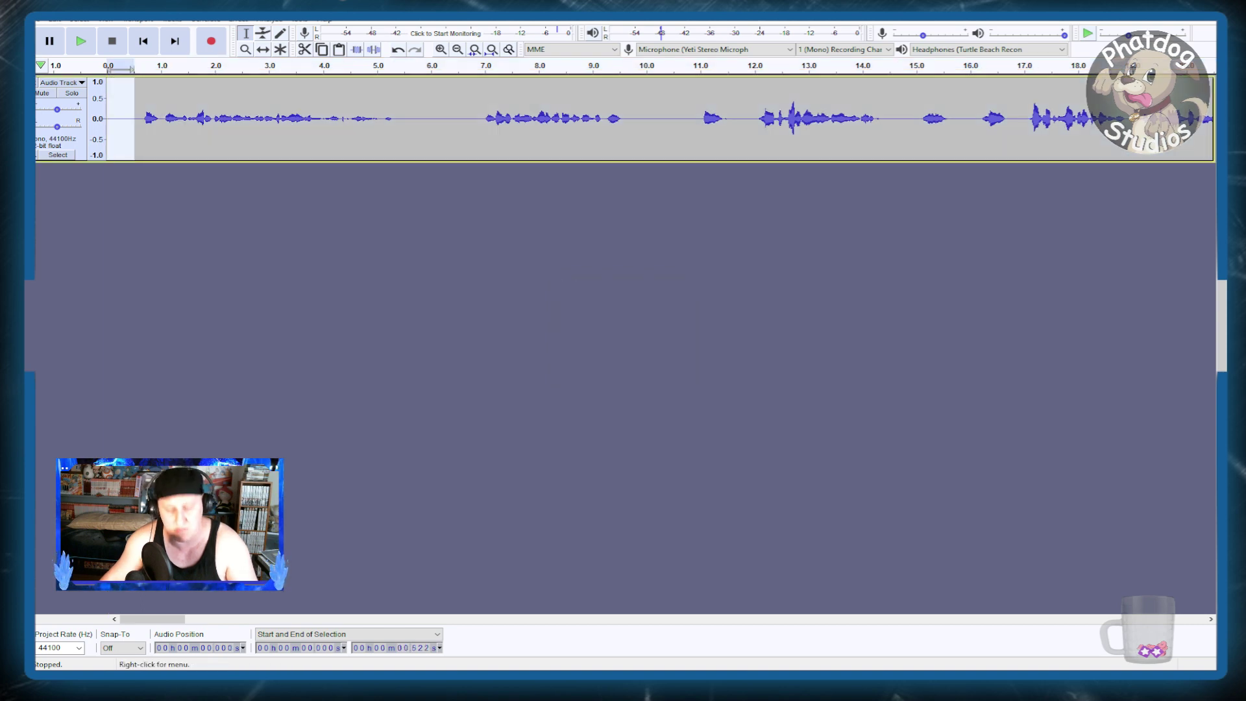
key("Delete")
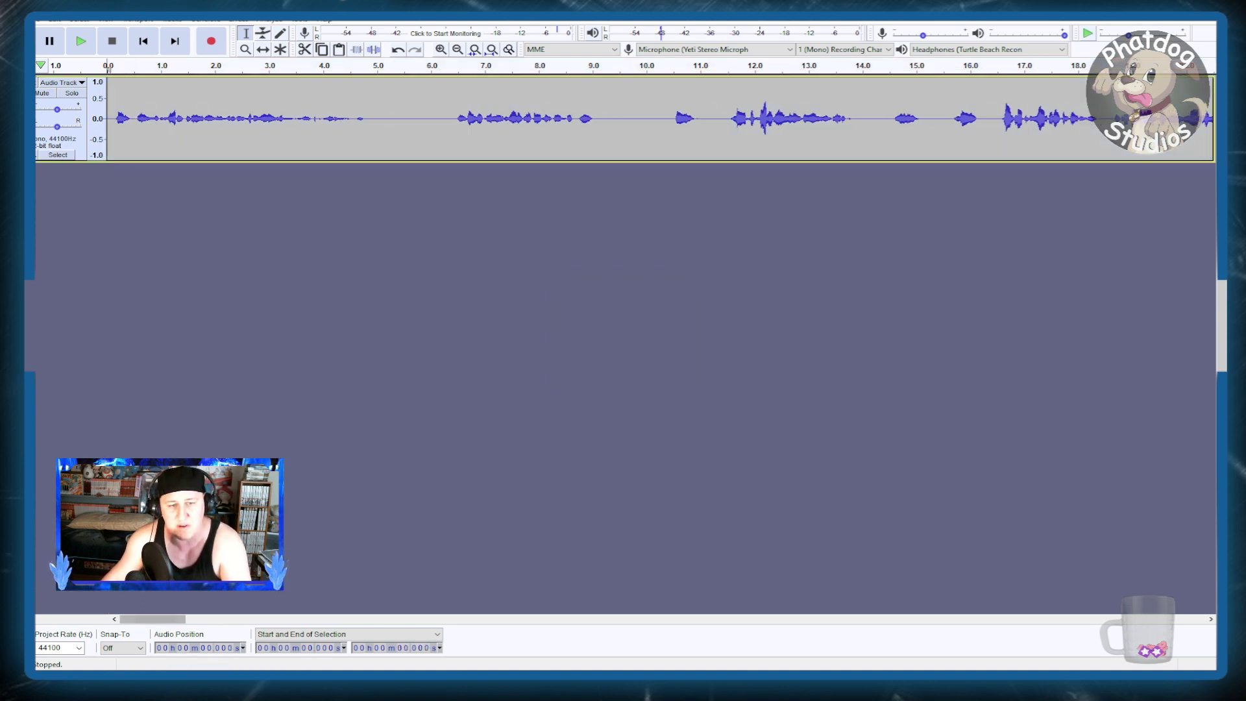
scroll(649, 118, "right", 20)
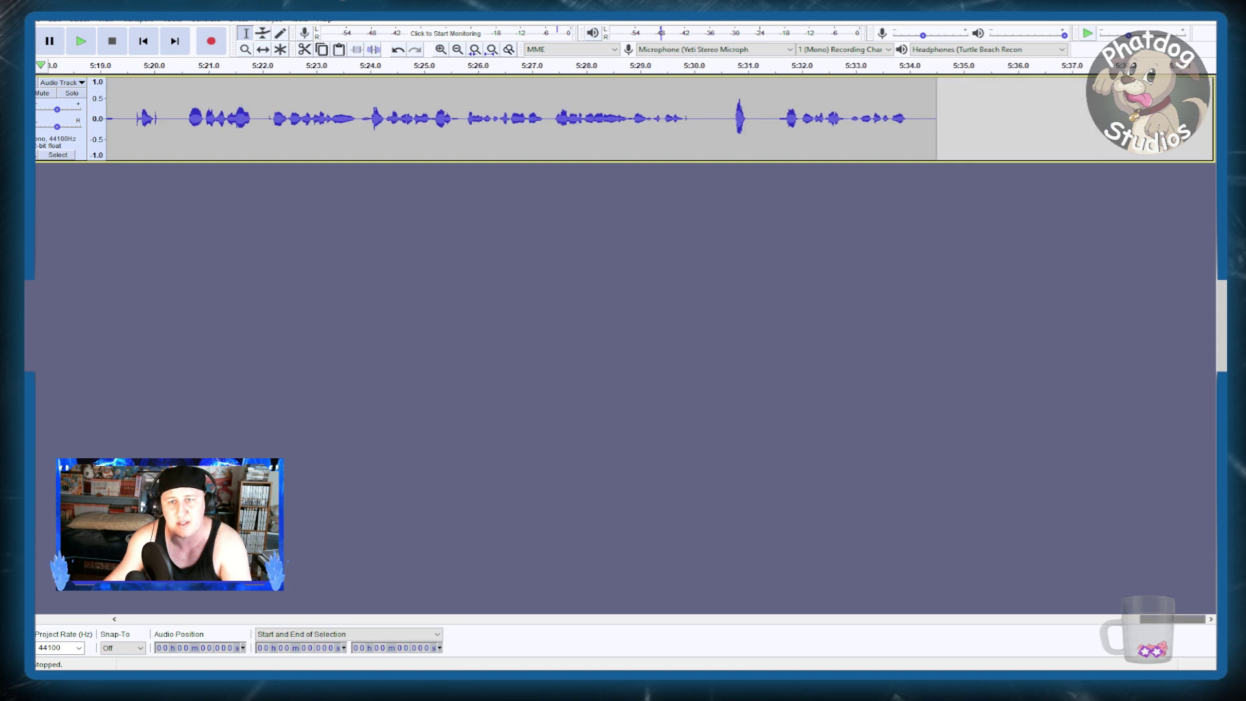
left_click_drag(919, 117, 937, 116)
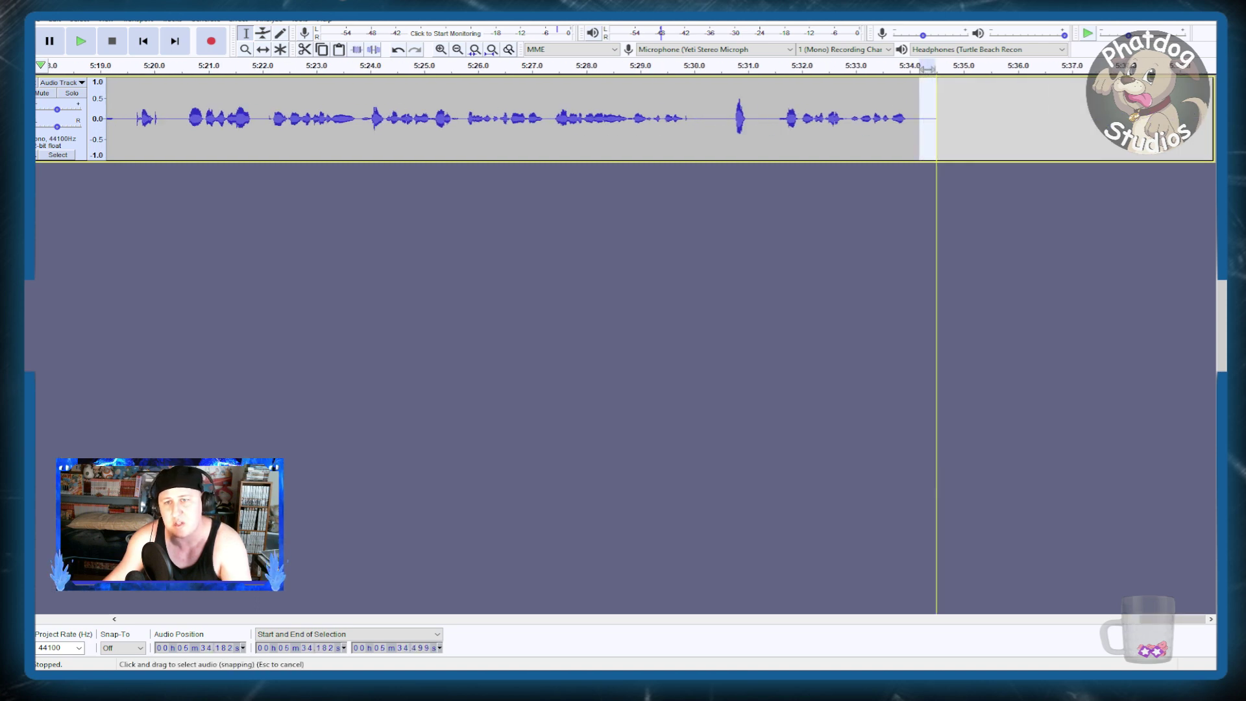
left_click_drag(927, 68, 920, 69)
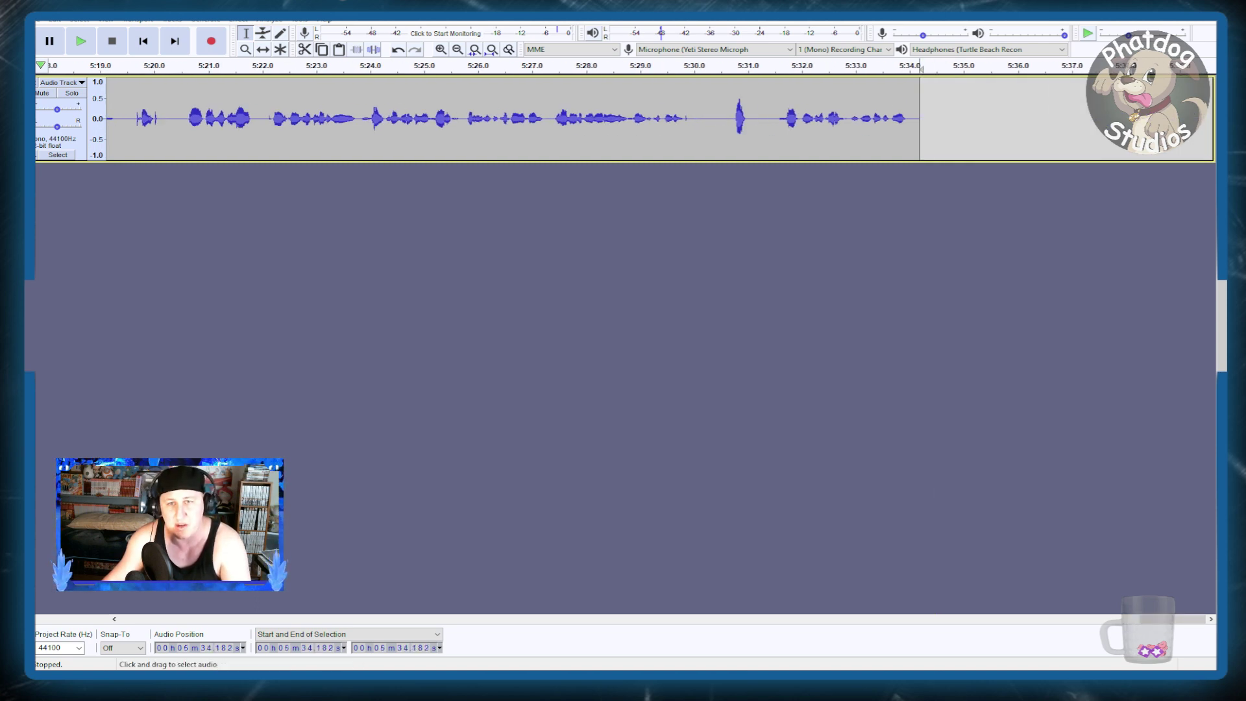
- Try silencing the closing phrase from about 5:30.6 to the end of the track, and undo it
left_click(715, 118)
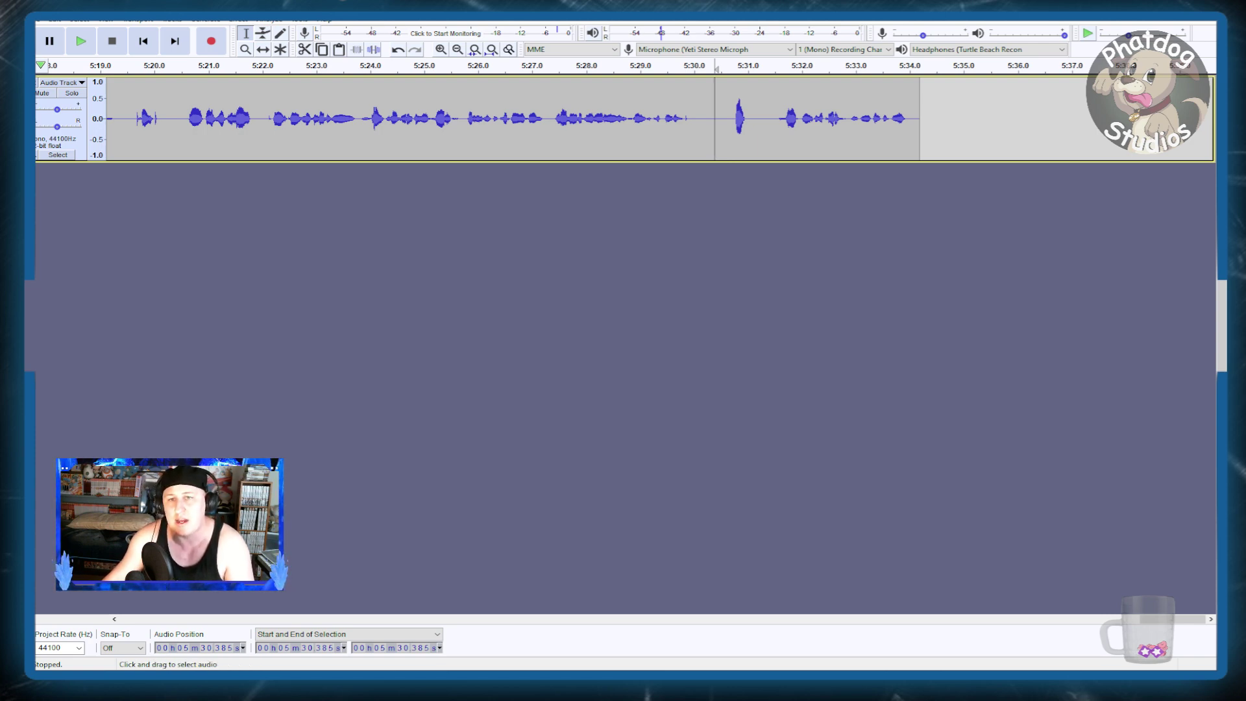
left_click_drag(728, 117, 919, 117)
key("ctrl+l")
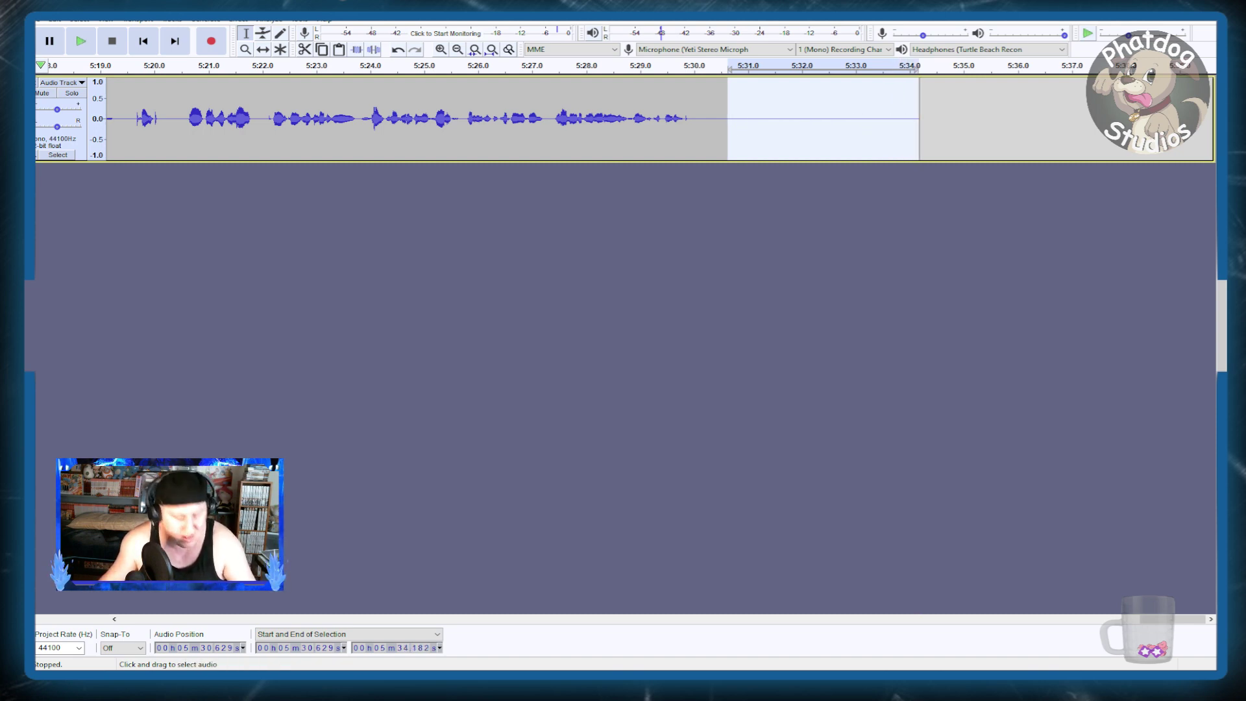
key("ctrl+z")
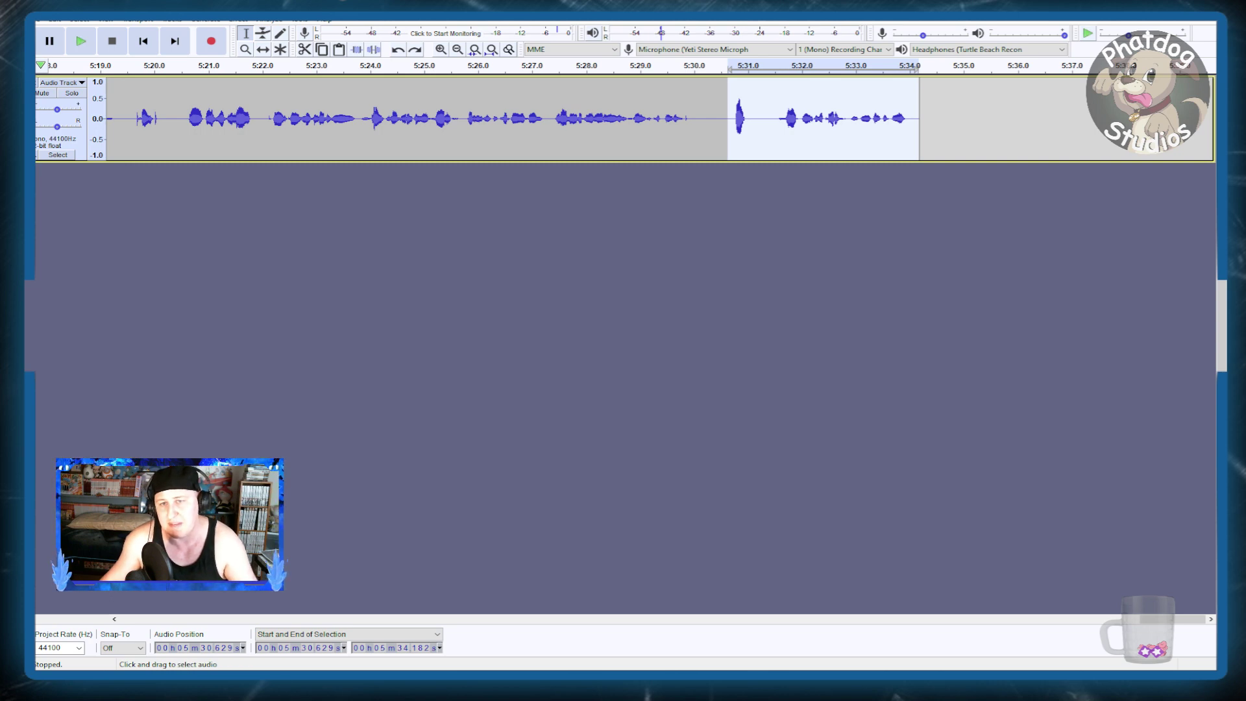
left_click(714, 117)
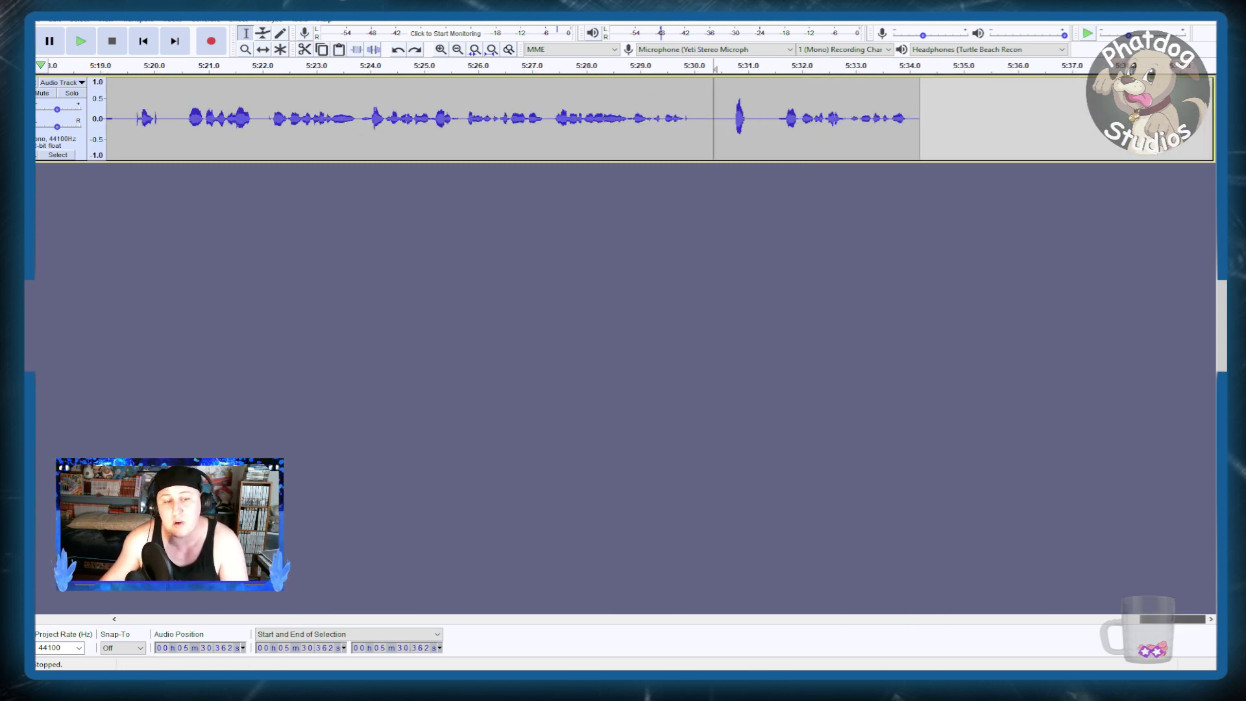
- Examine the narration's waveform across its full length and more closely over its opening 35 seconds
left_click_drag(1173, 619, 152, 619)
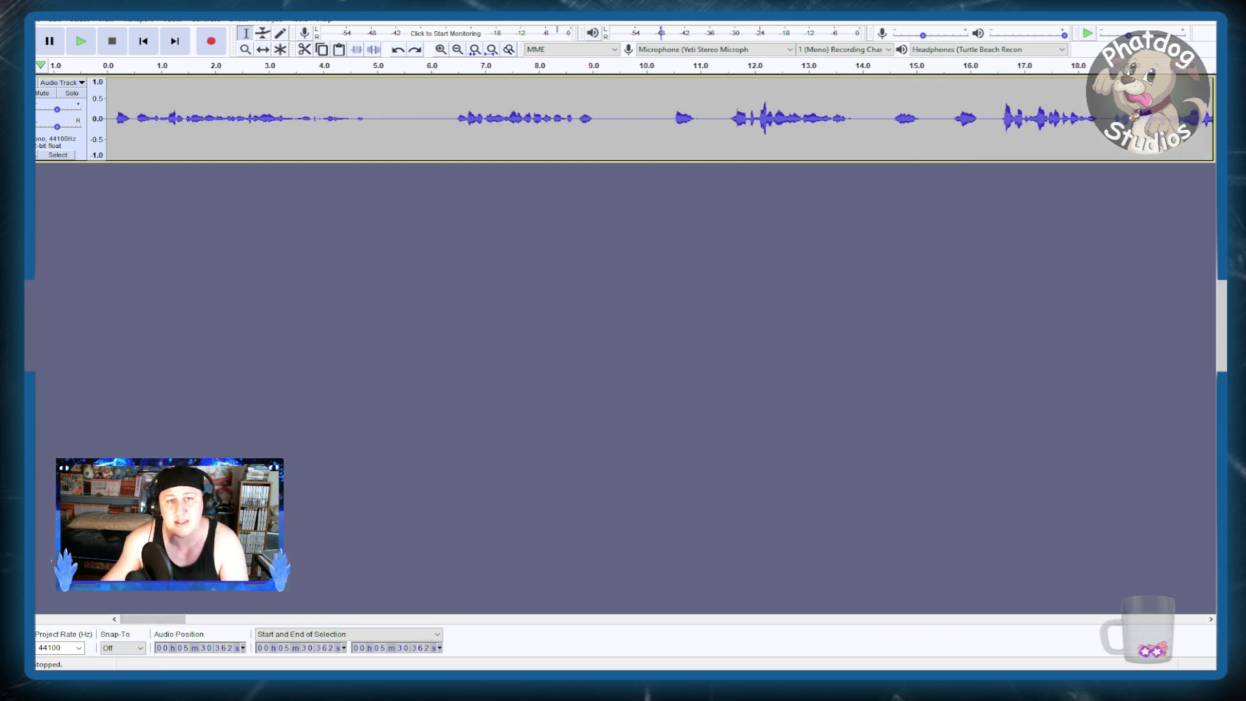
left_click(246, 49)
right_click(234, 117)
right_click(234, 117)
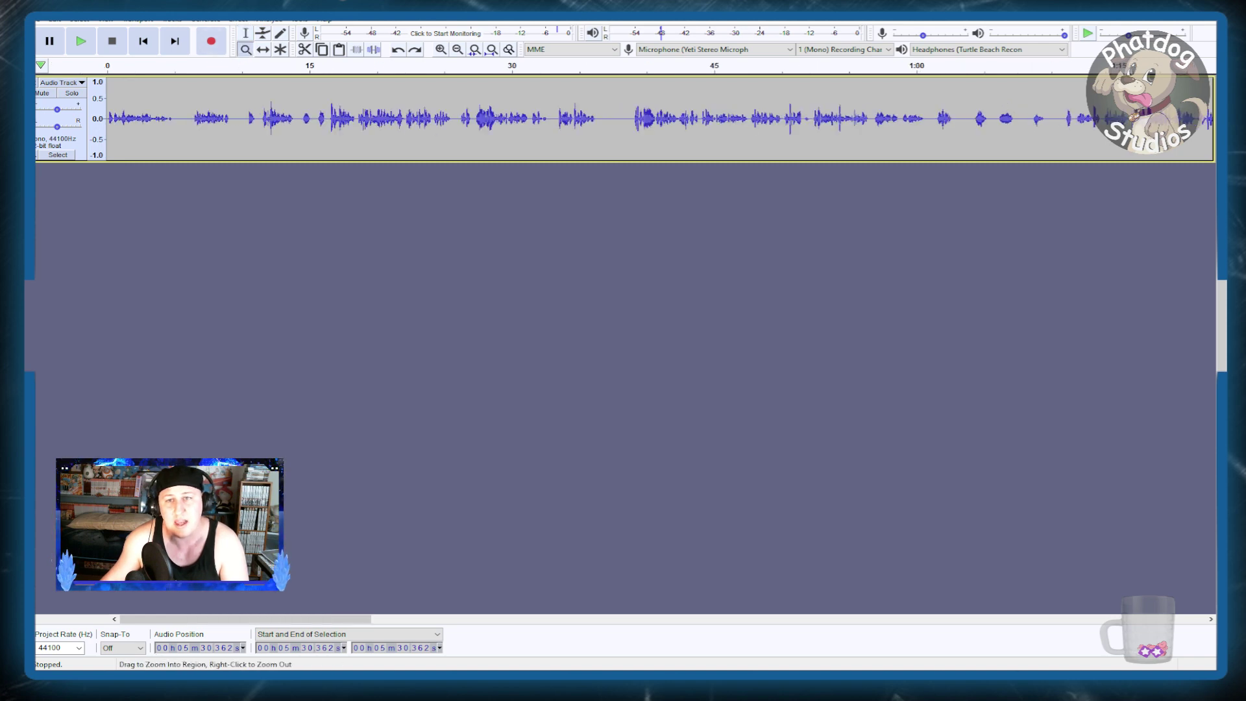
right_click(234, 117)
right_click(234, 117)
right_click(233, 117)
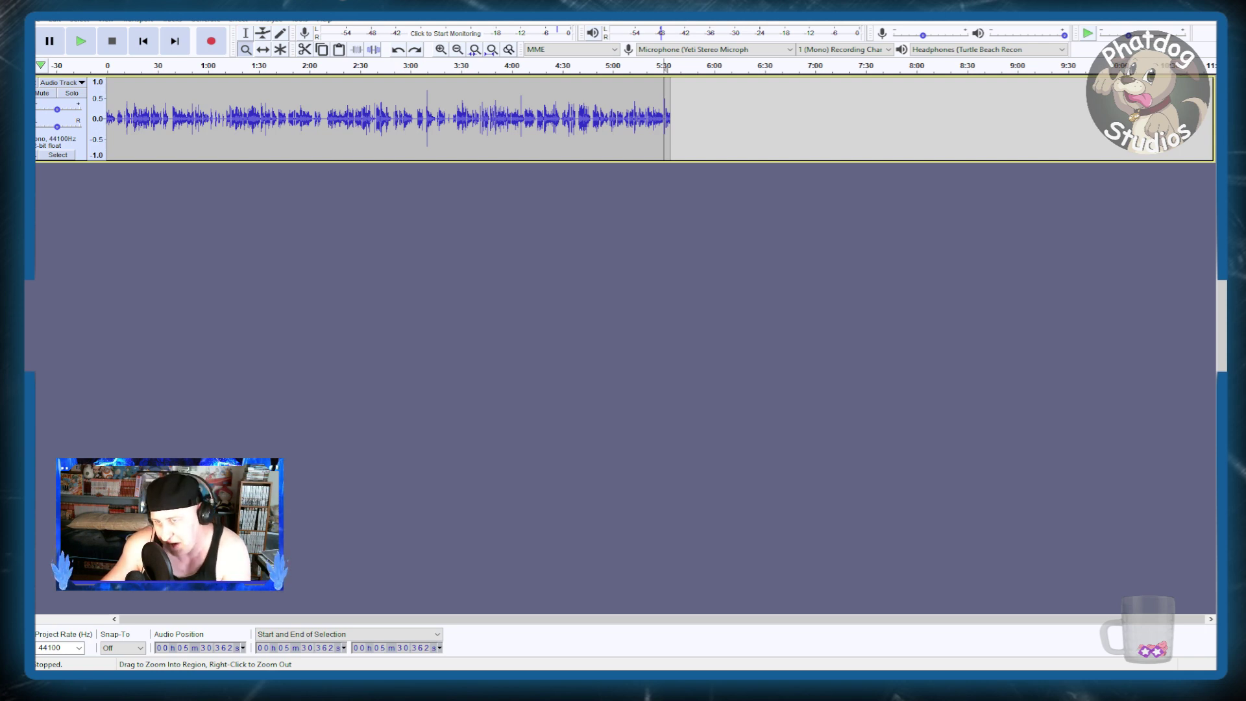
left_click(270, 116)
left_click(257, 117)
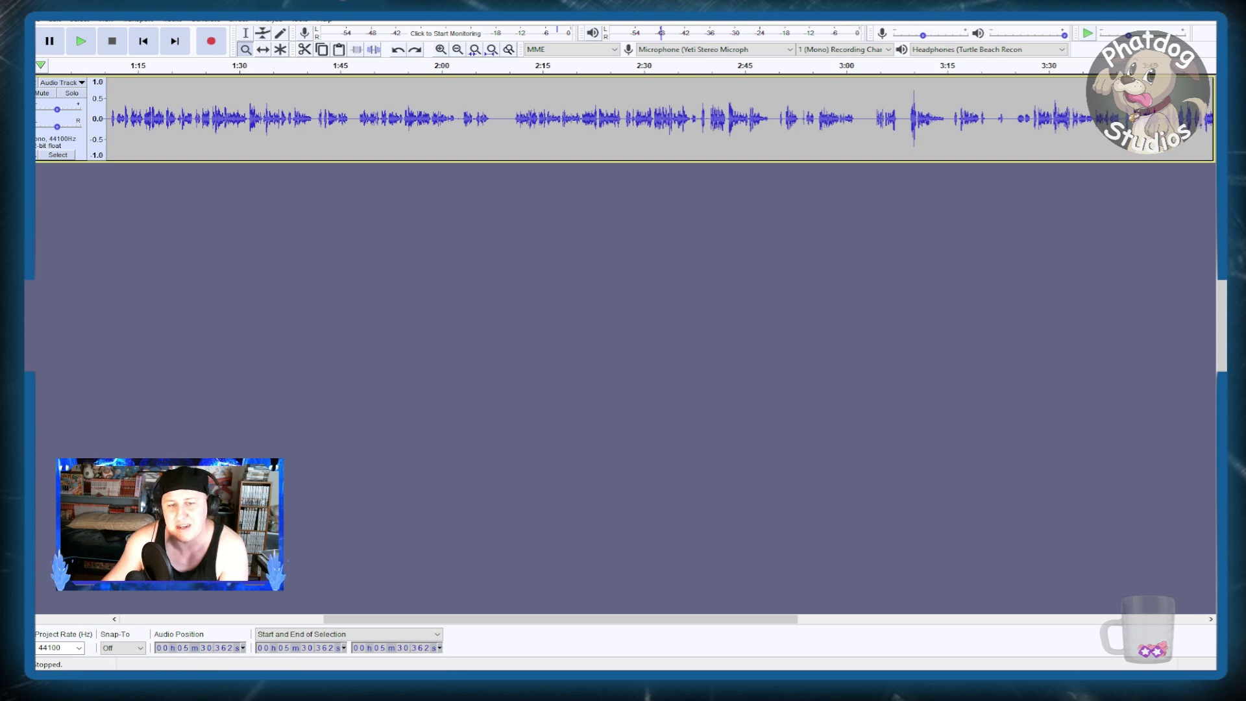
left_click_drag(561, 619, 358, 619)
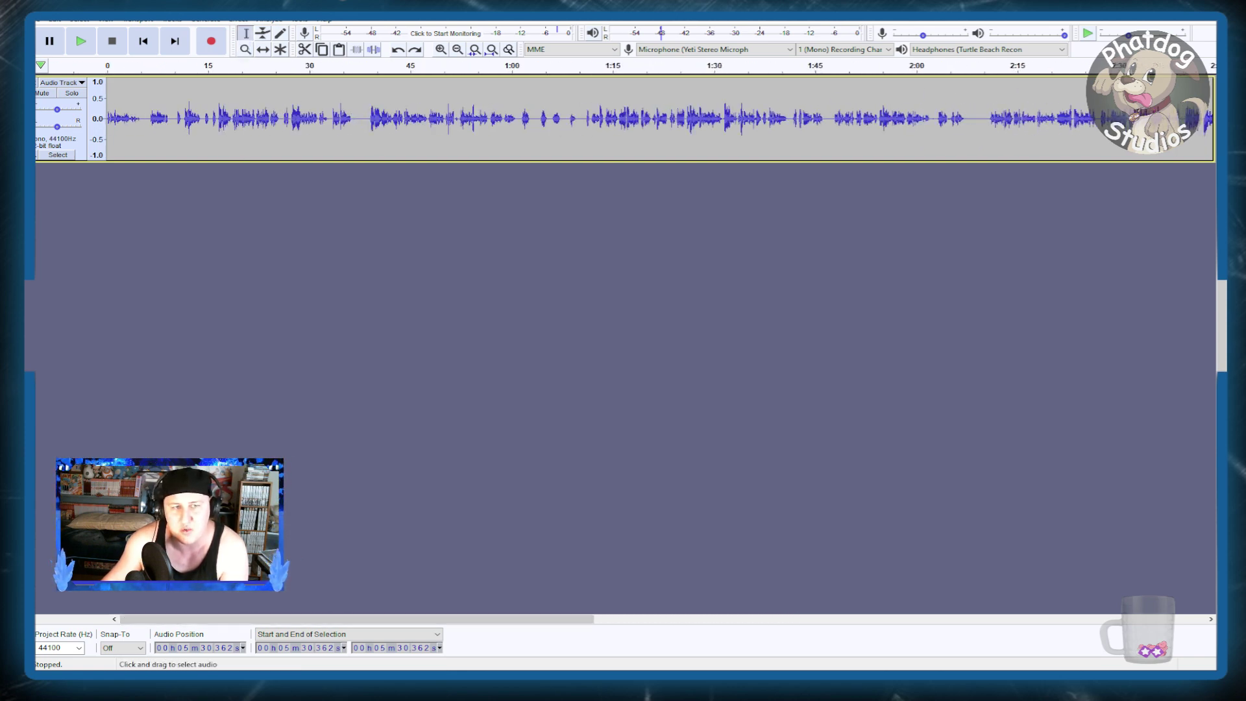
left_click(150, 118)
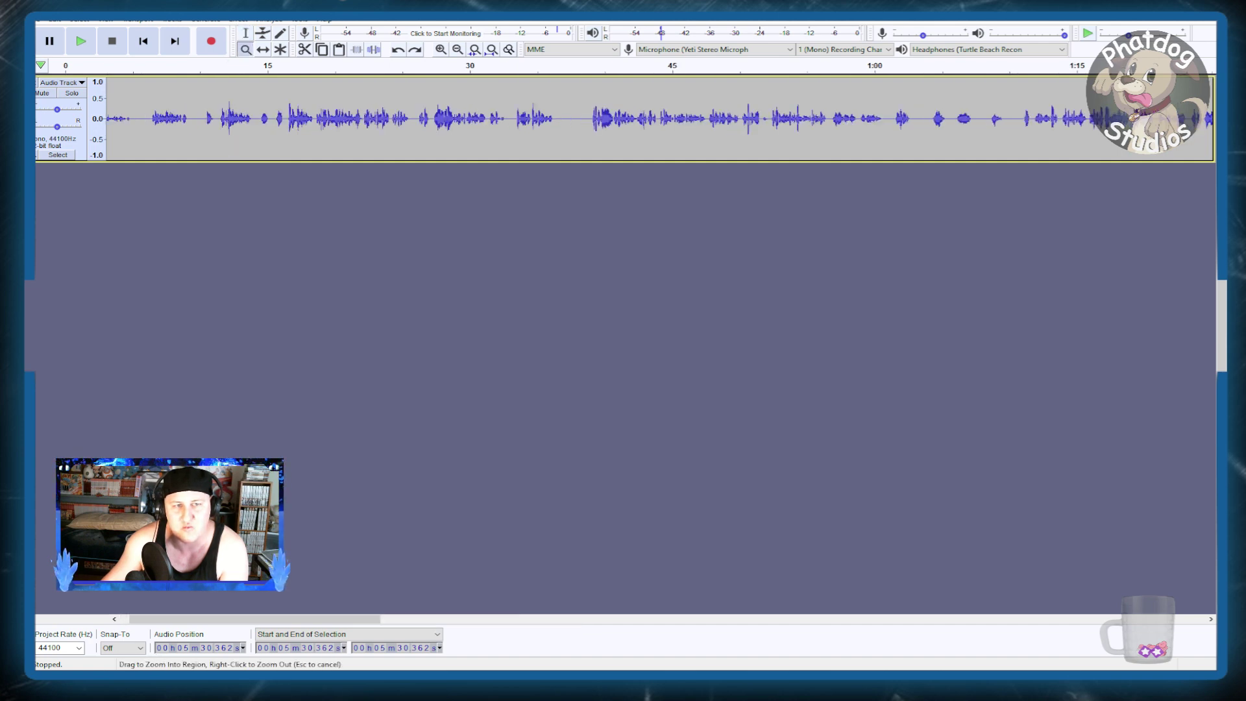
left_click(150, 118)
scroll(623, 119, "left", 3)
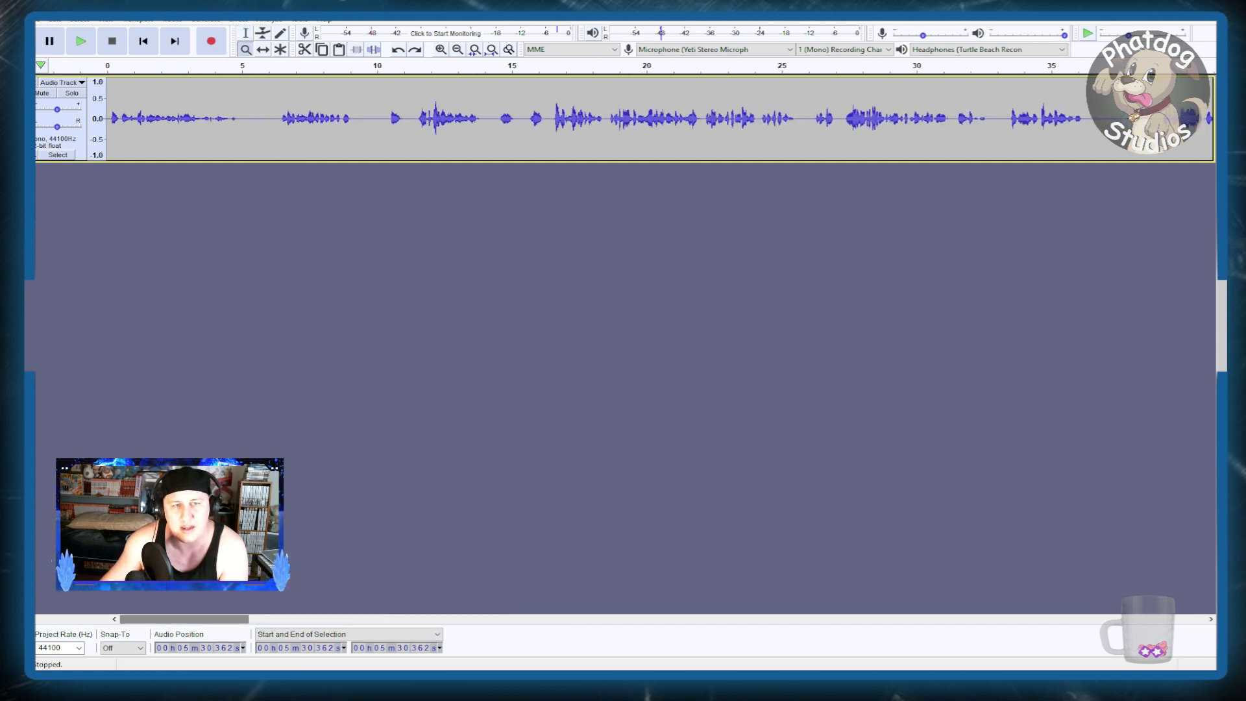
- Switch to the Selection tool and play the narration from the very beginning of the track
key("F1")
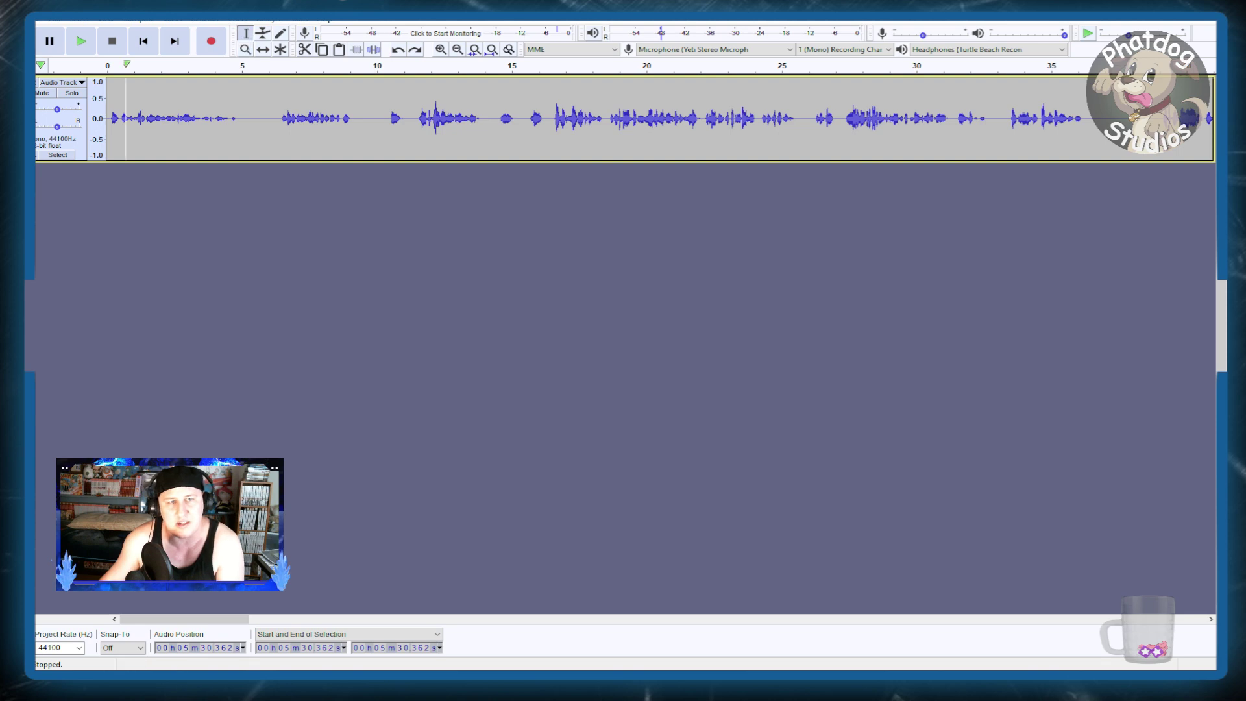
left_click(107, 118)
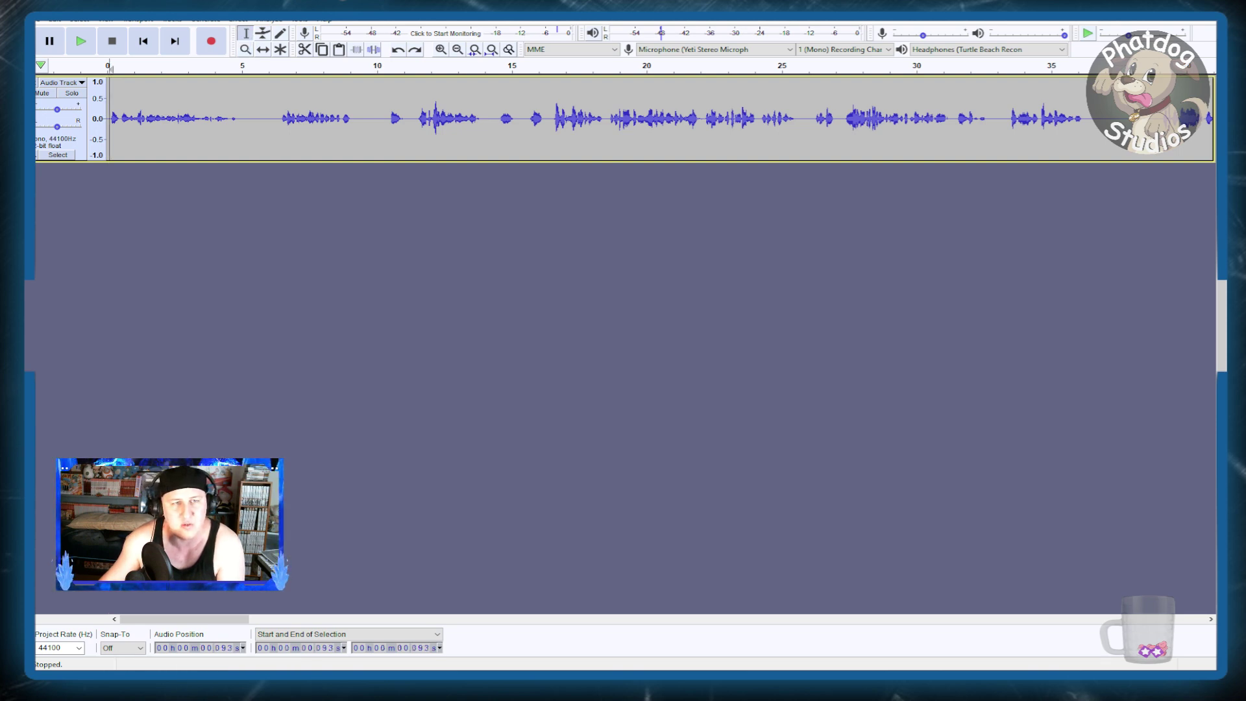
left_click(107, 118)
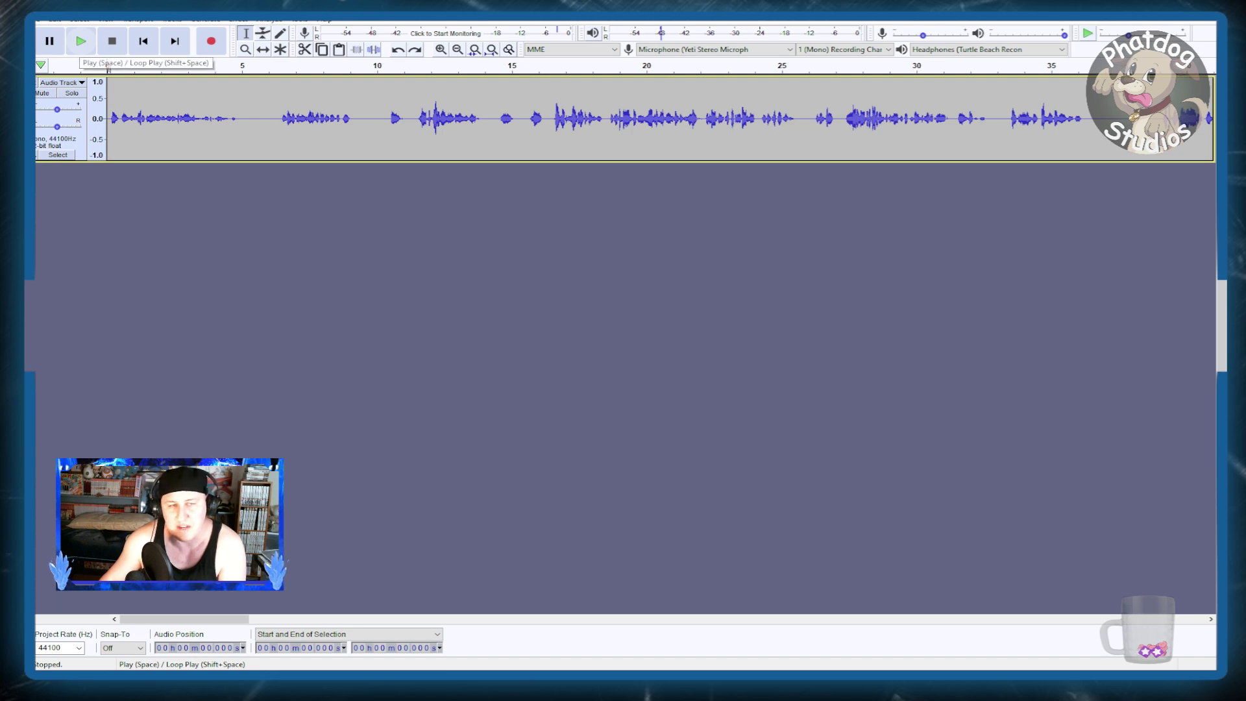
left_click(80, 41)
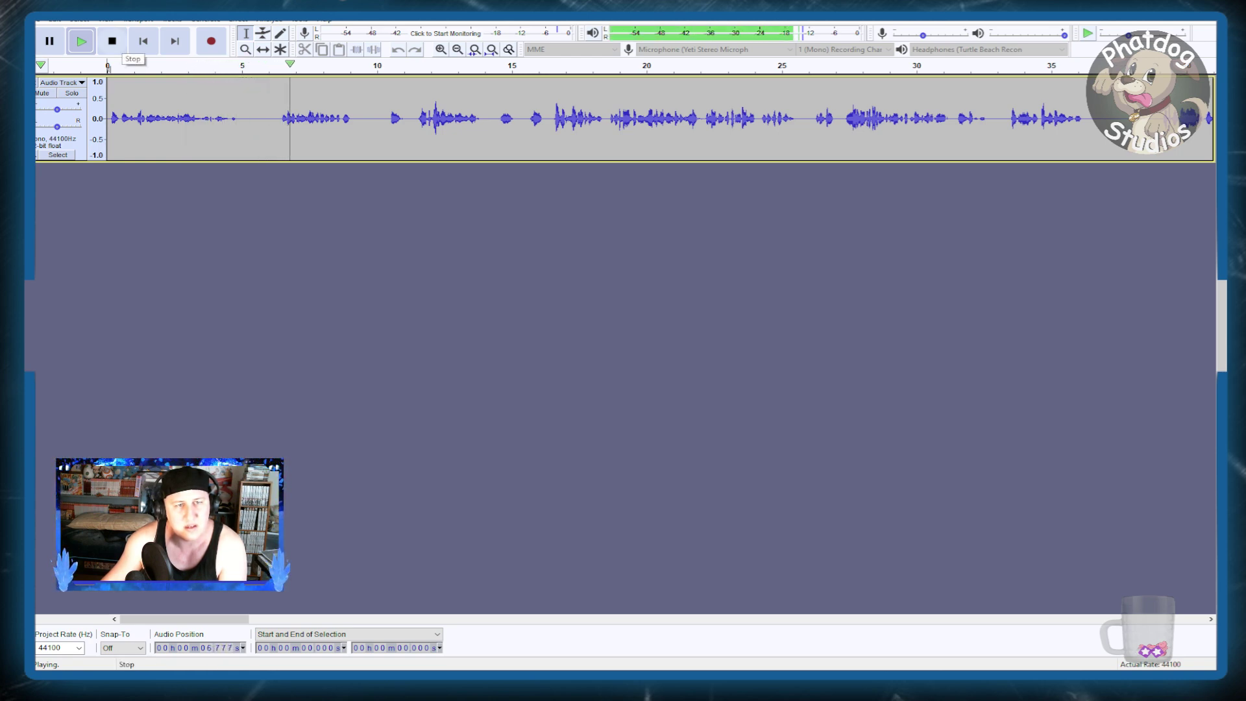
- Delete the audio from about 5.4 s to 14.3 s and the two short sounds between 5.4 s and 7.6 s, playing from the cut
left_click_drag(253, 116, 490, 117)
key("space")
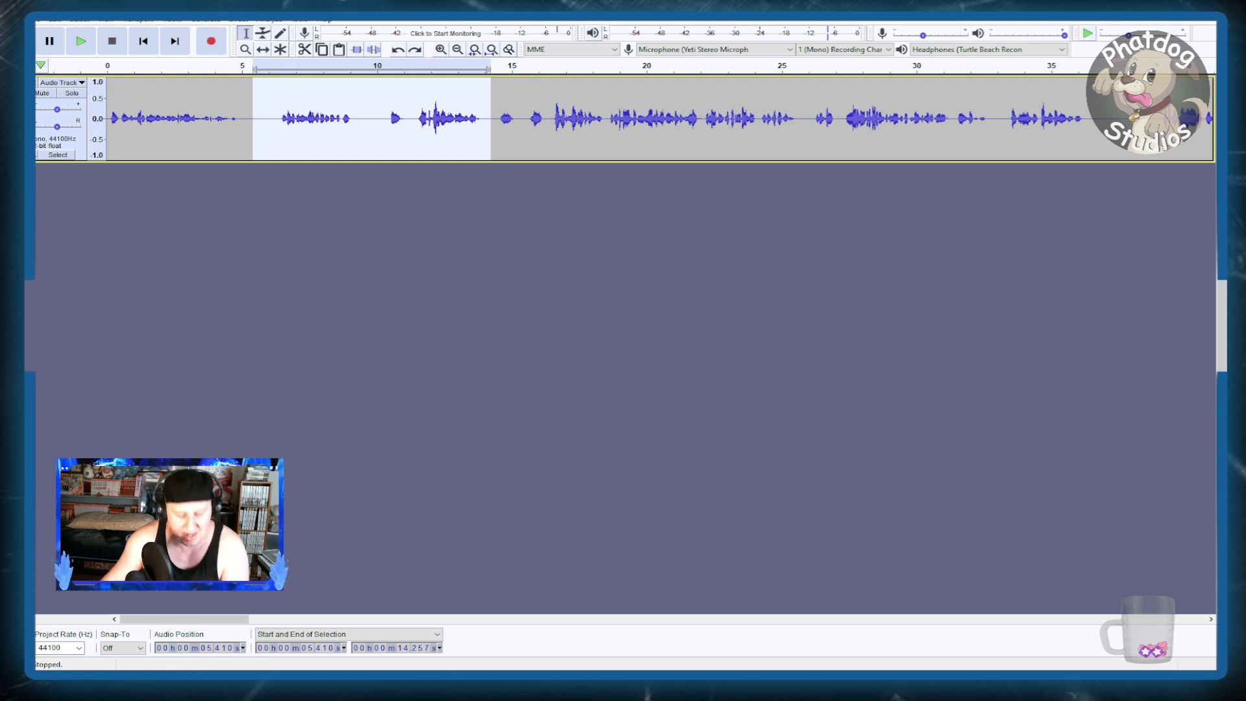
key("Delete")
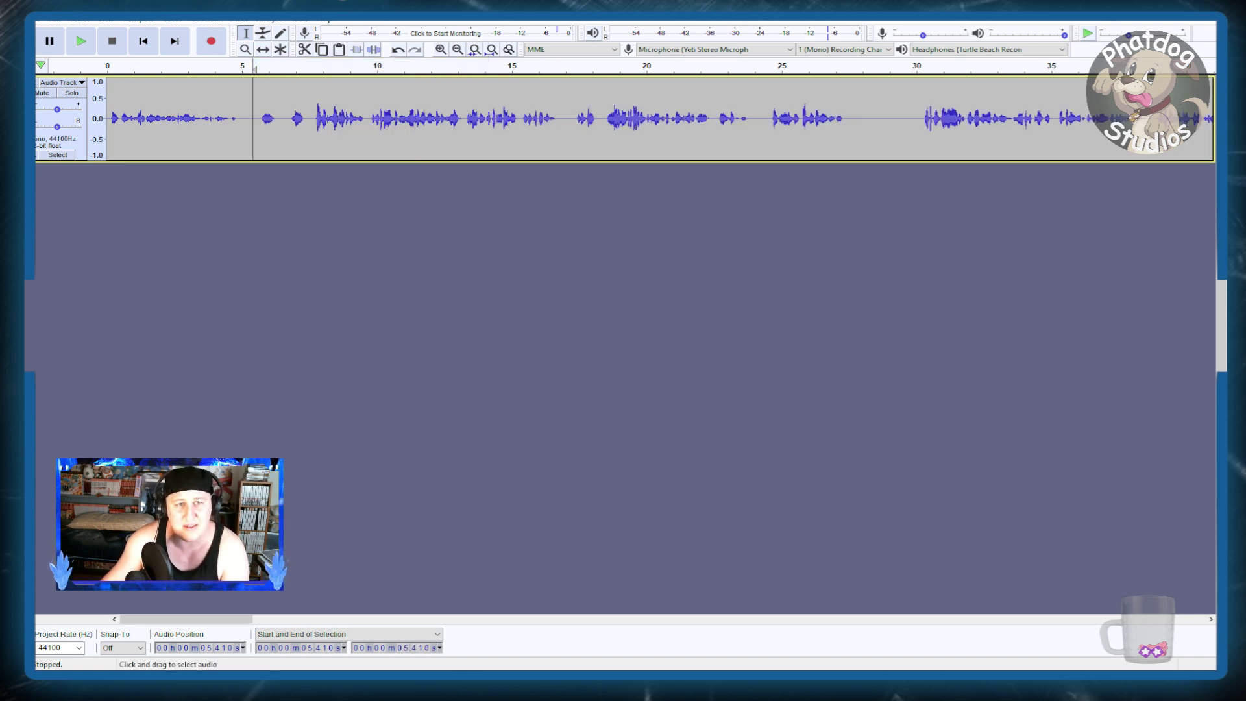
left_click_drag(313, 117, 252, 116)
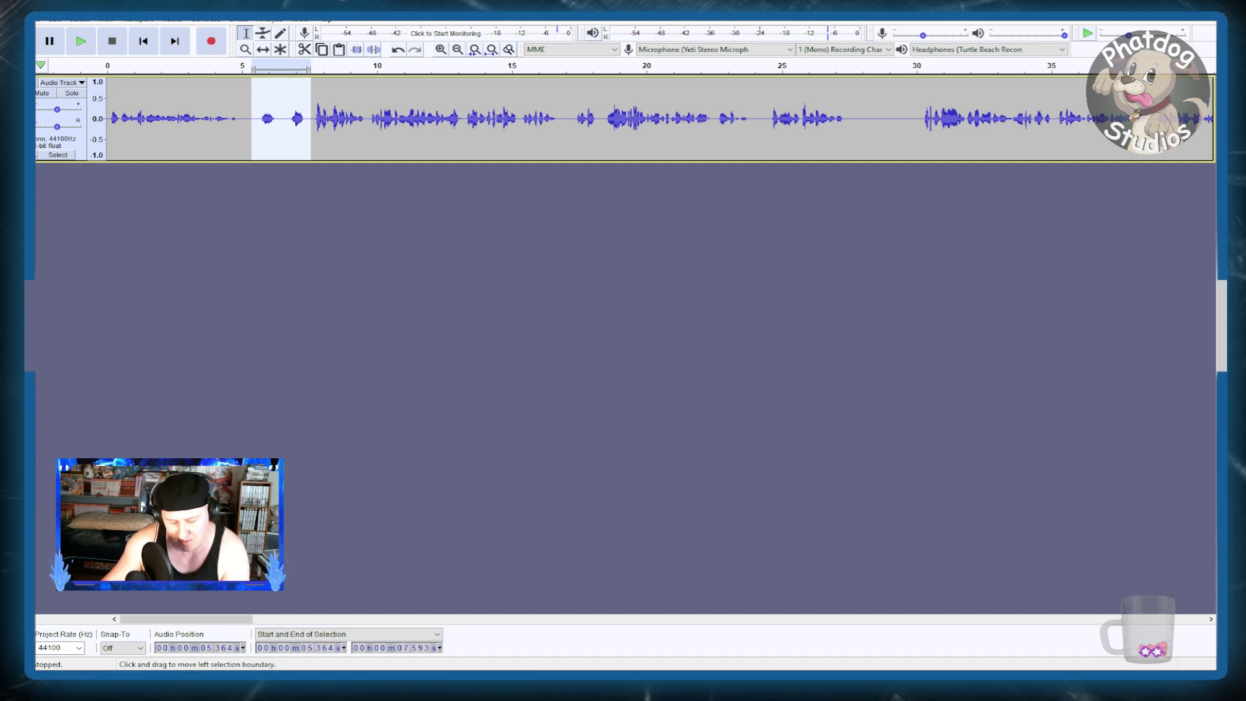
key("Delete")
key("space")
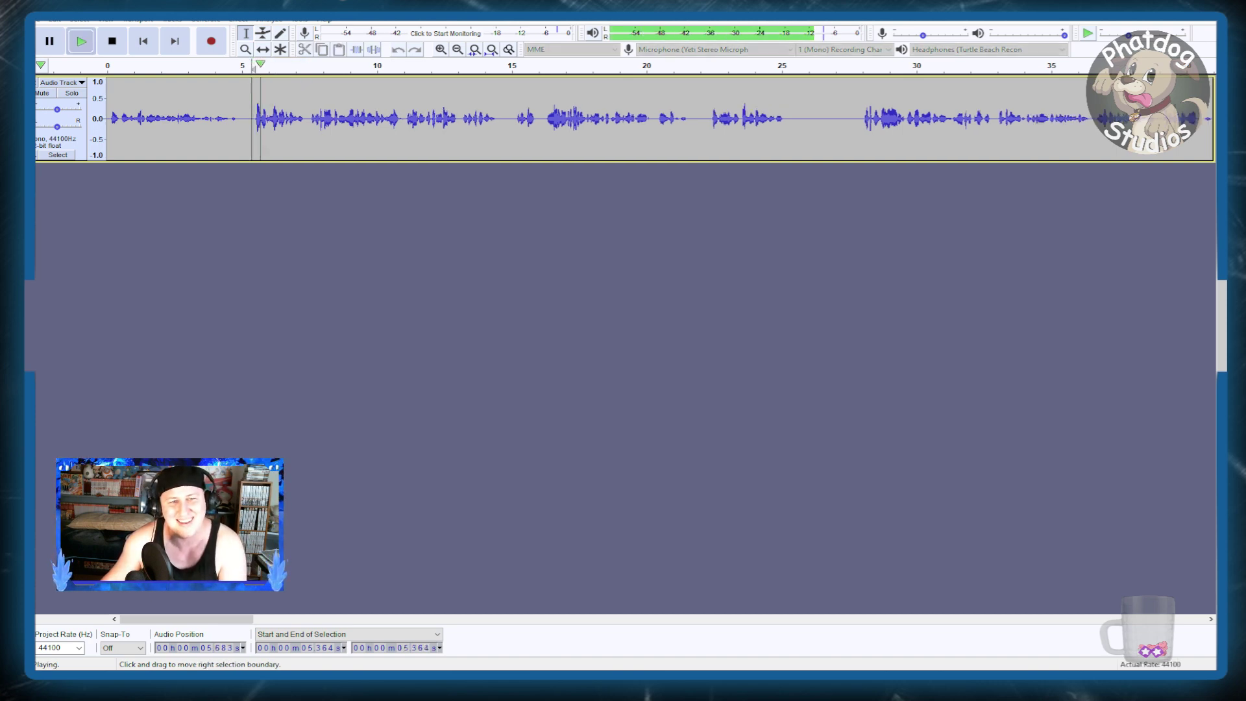
- Delete the audio from about 5.4 s to 22.2 s, play from the cut, and delete the next phrase from about 5.3 s to 11.1 s
left_click_drag(252, 117, 705, 117)
left_click(111, 40)
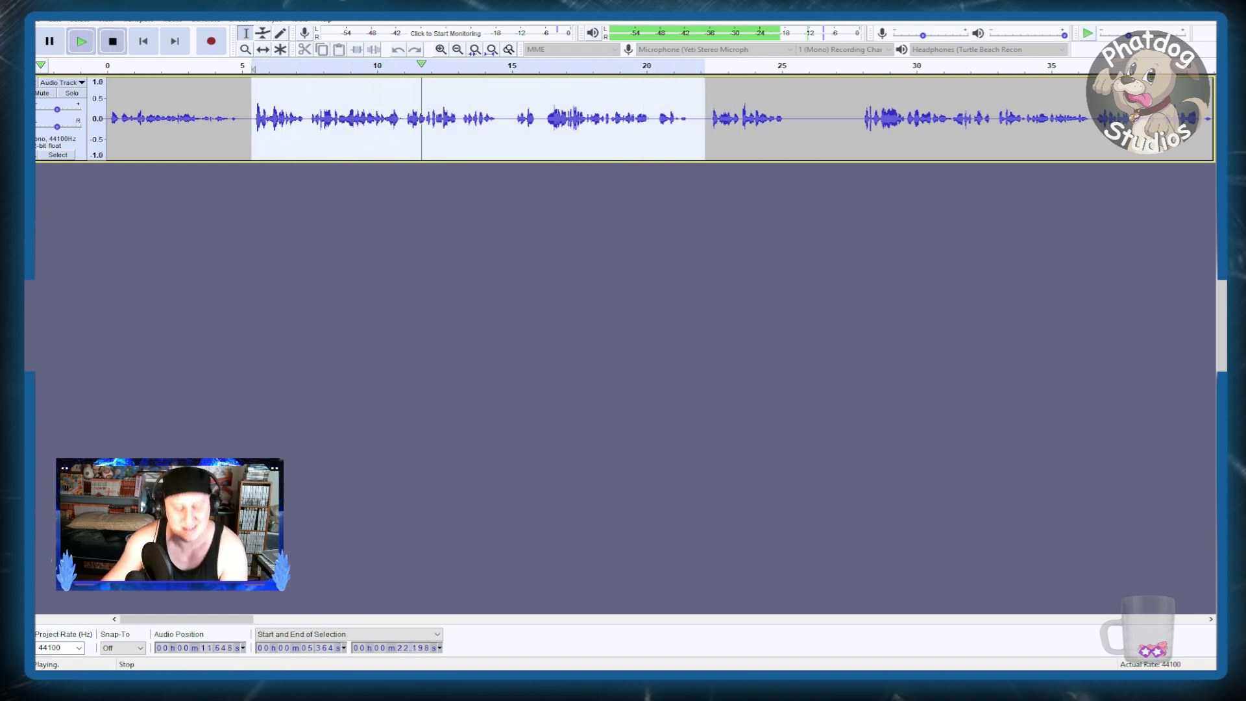
key("Delete")
key("space")
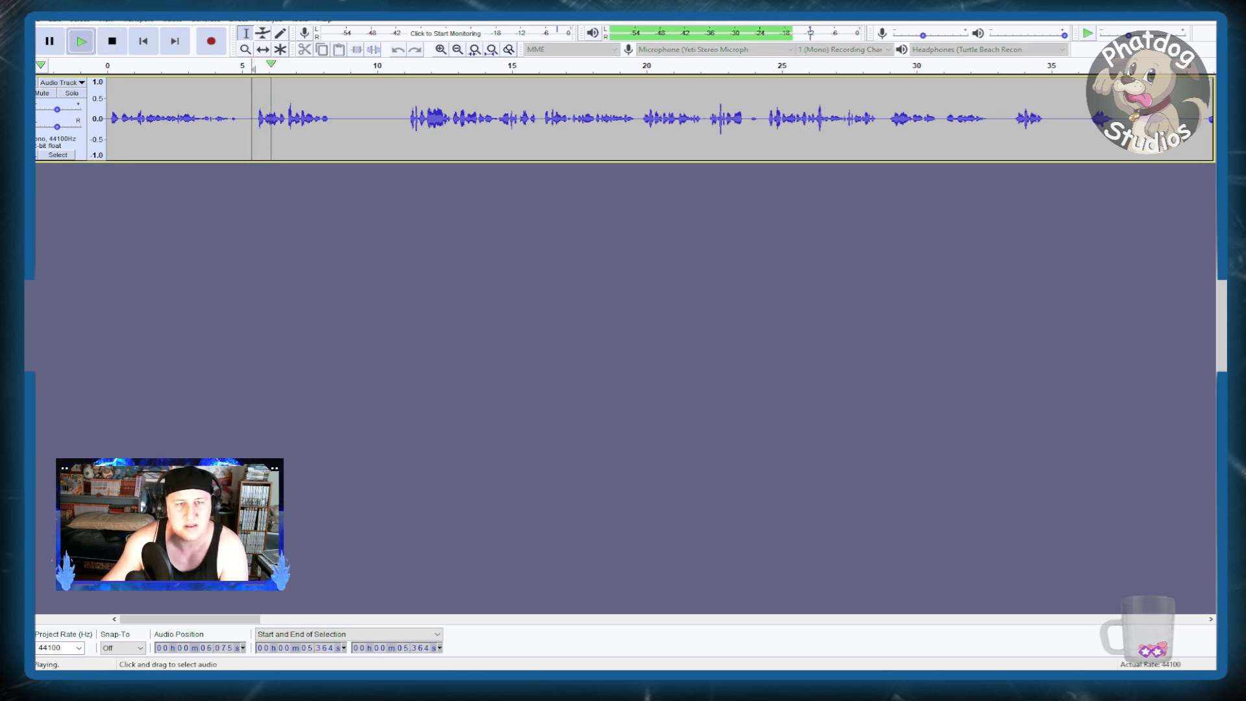
key("space")
left_click_drag(406, 117, 250, 117)
key("Delete")
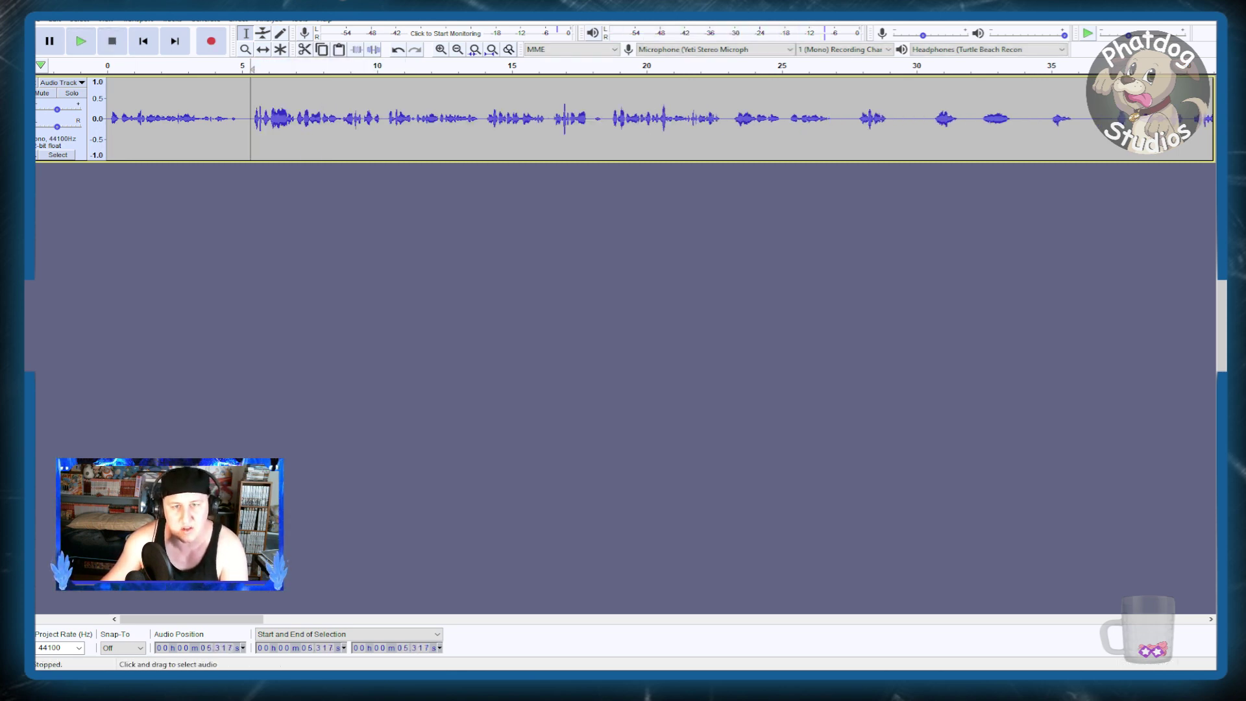
- Play the audio from about 27.2 s and 30.3 s, and delete the passage from about 5.3 s to 30.4 s
left_click(843, 117)
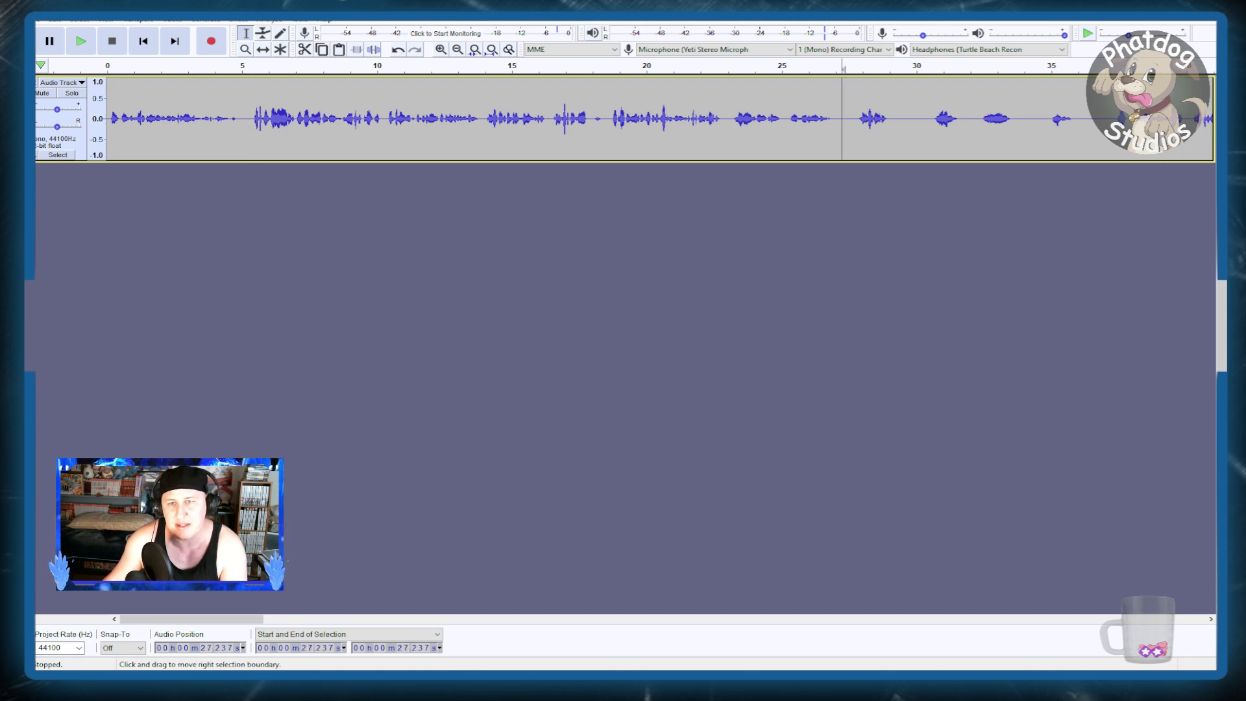
key("space")
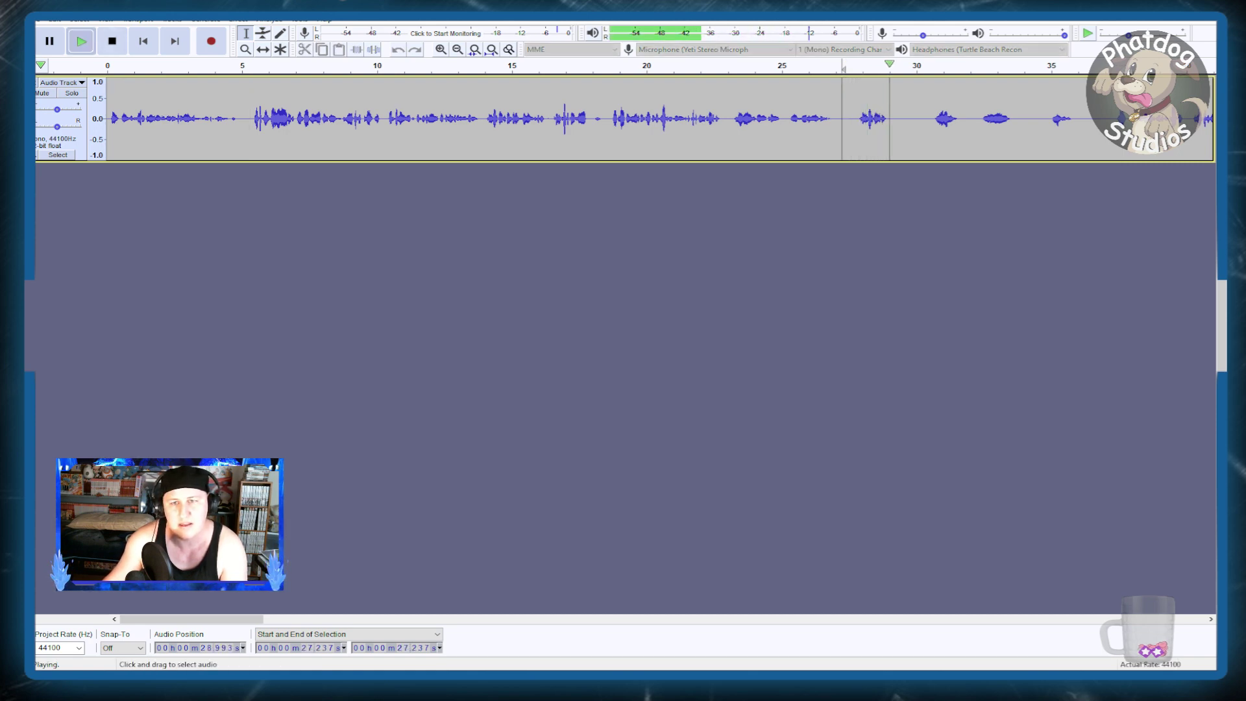
left_click(924, 117)
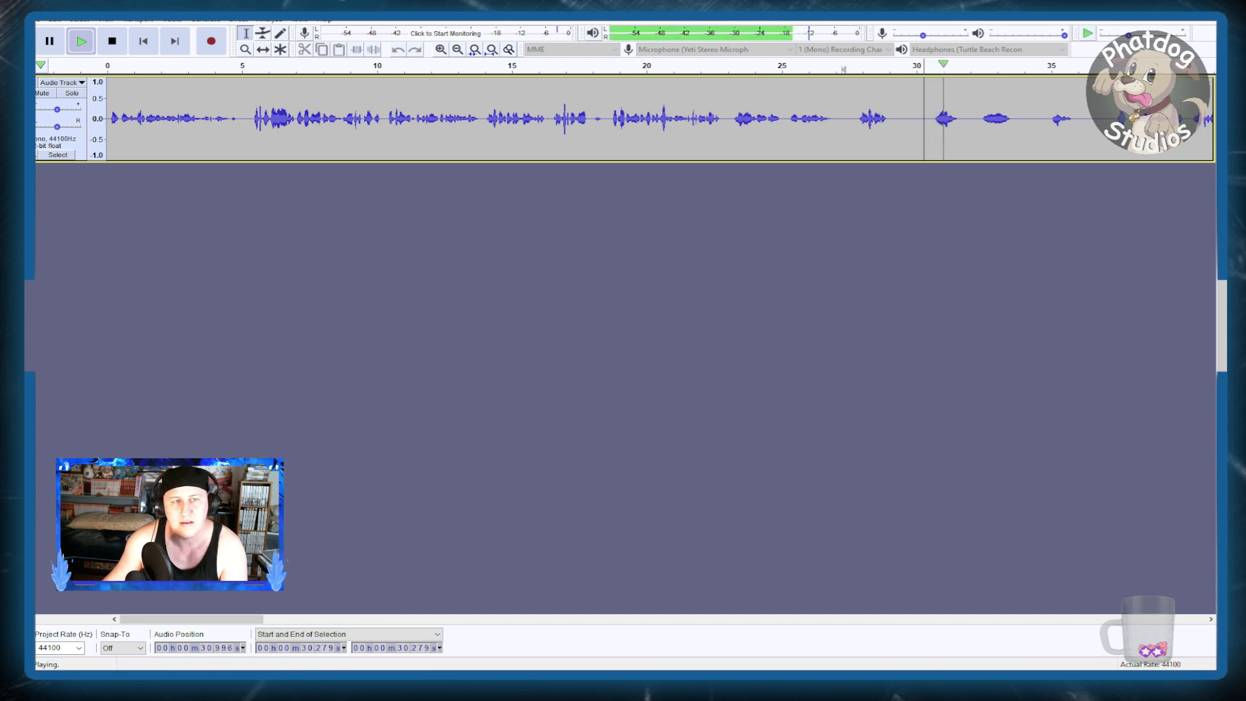
key("space")
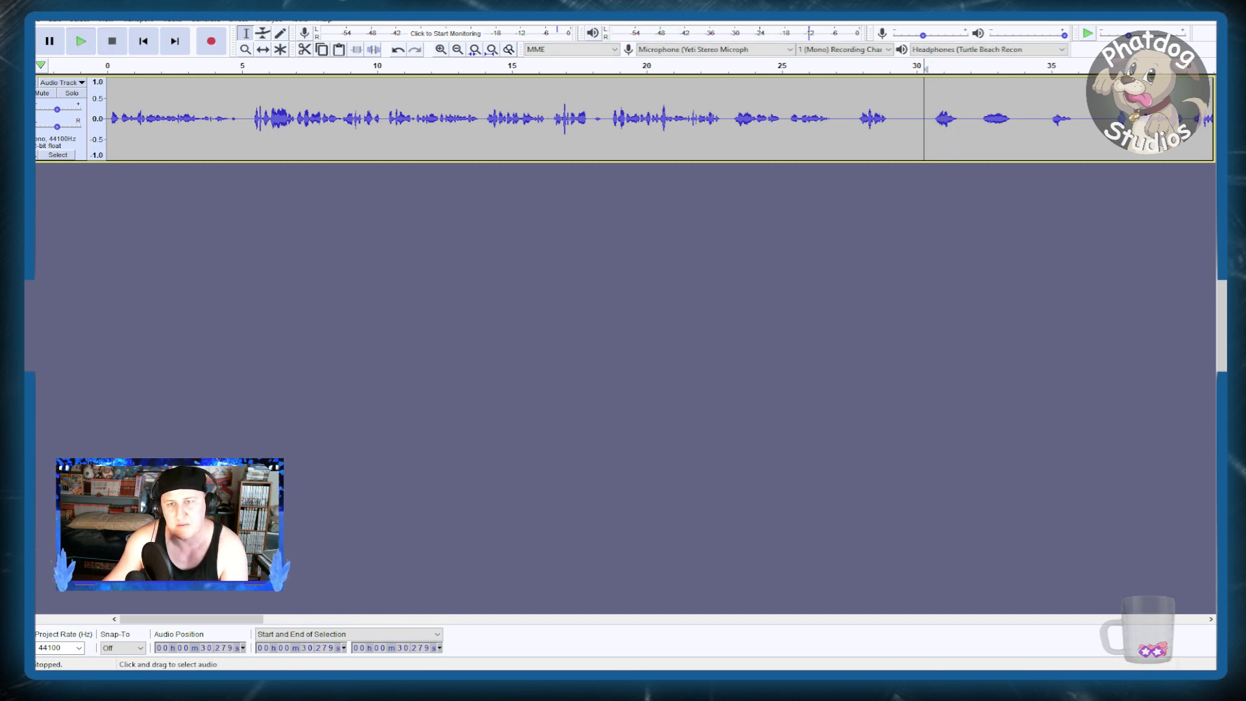
left_click_drag(928, 117, 249, 117)
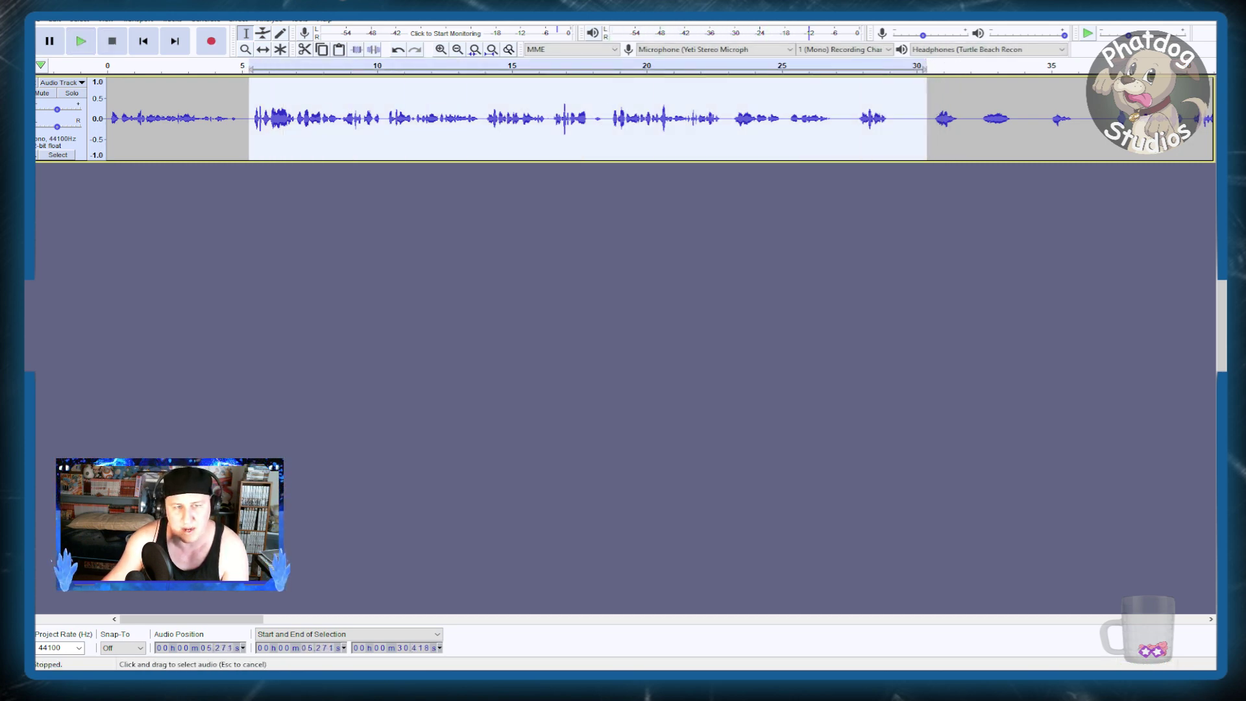
key("Delete")
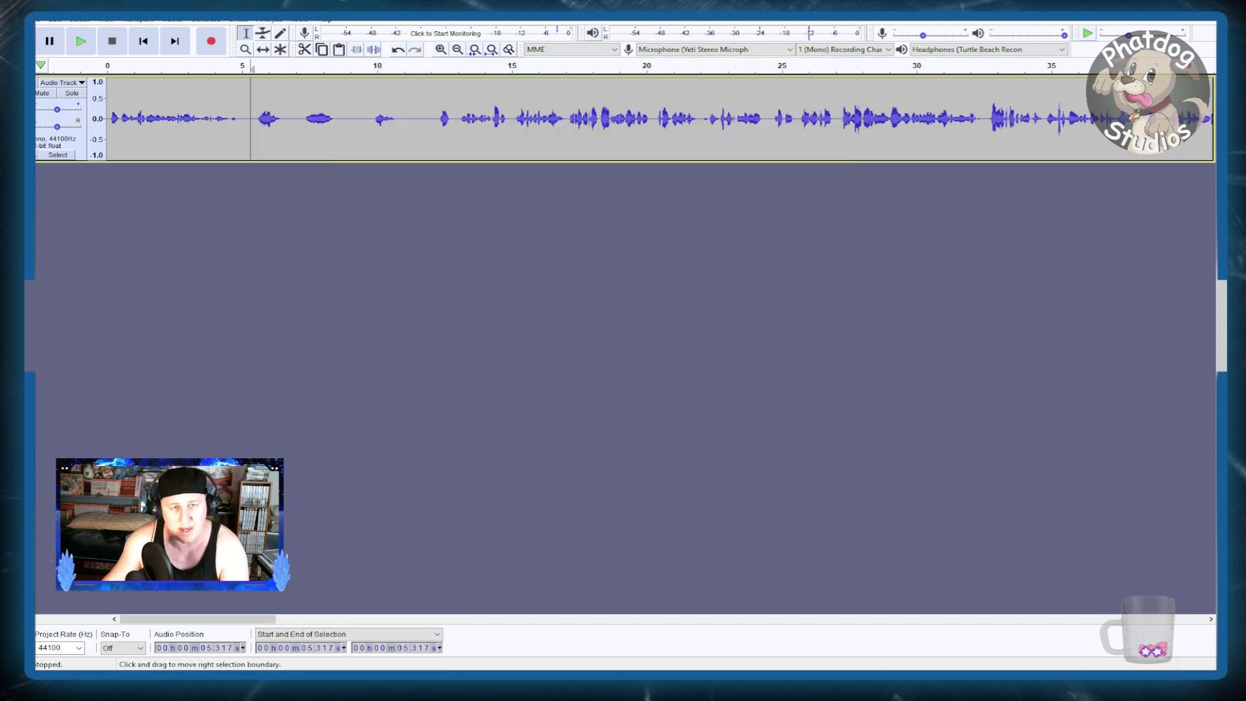
- Shorten the three pauses between the short phrases from about 6 s to 12 s by deleting under 1 s of silence from each
left_click_drag(349, 117, 411, 117)
key("Delete")
key("Delete")
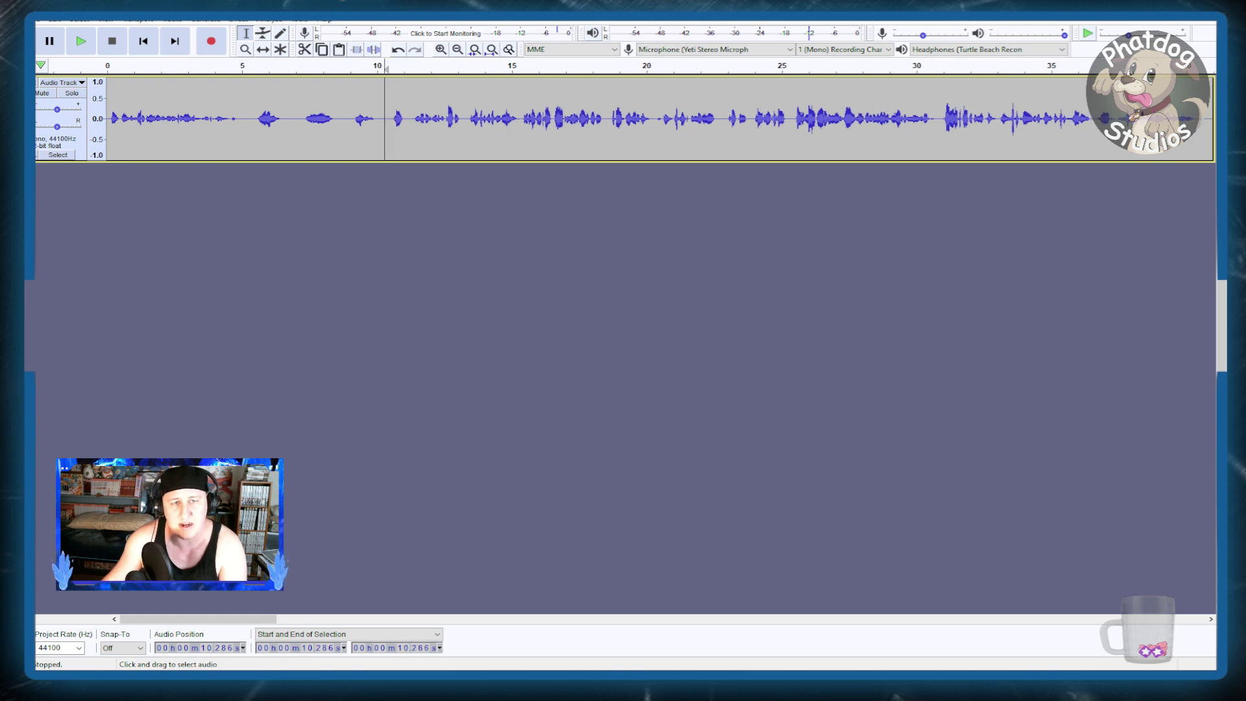
left_click_drag(289, 117, 296, 116)
key("Delete")
- Play the three short phrases from about 5.1 s to 10.1 s, and listen to the audio following from 10.2 s
left_click(247, 117)
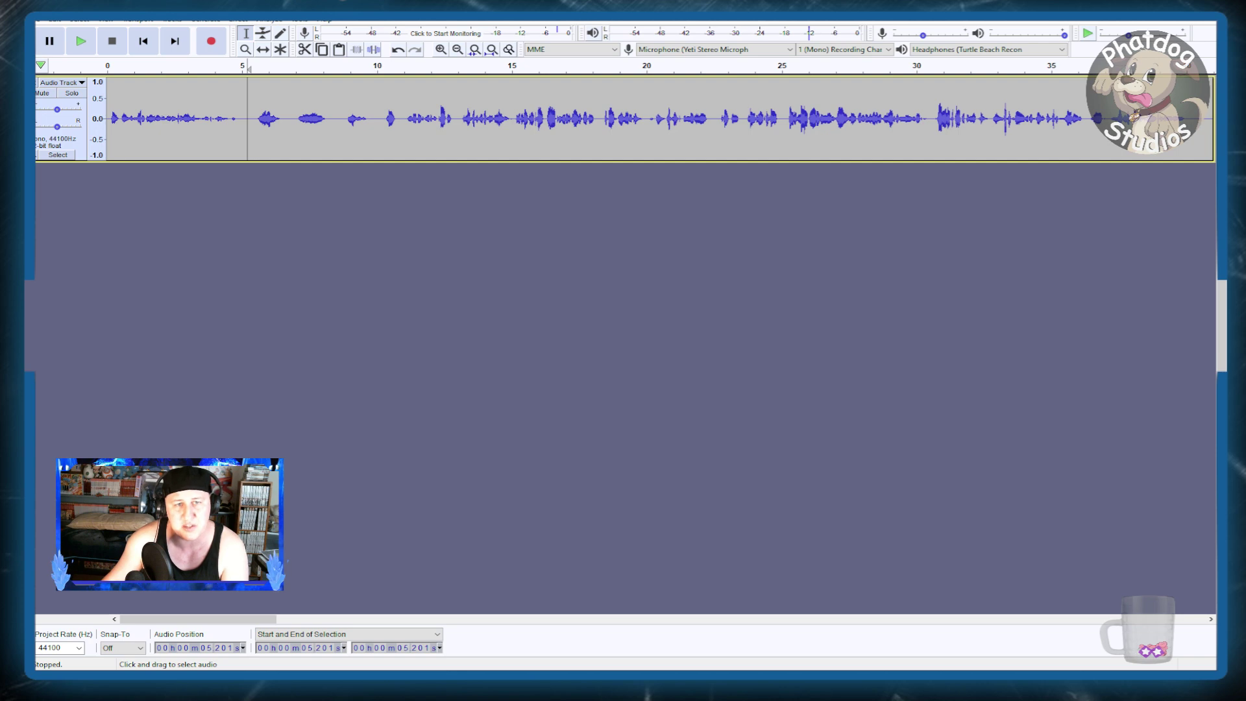
left_click_drag(379, 117, 245, 117)
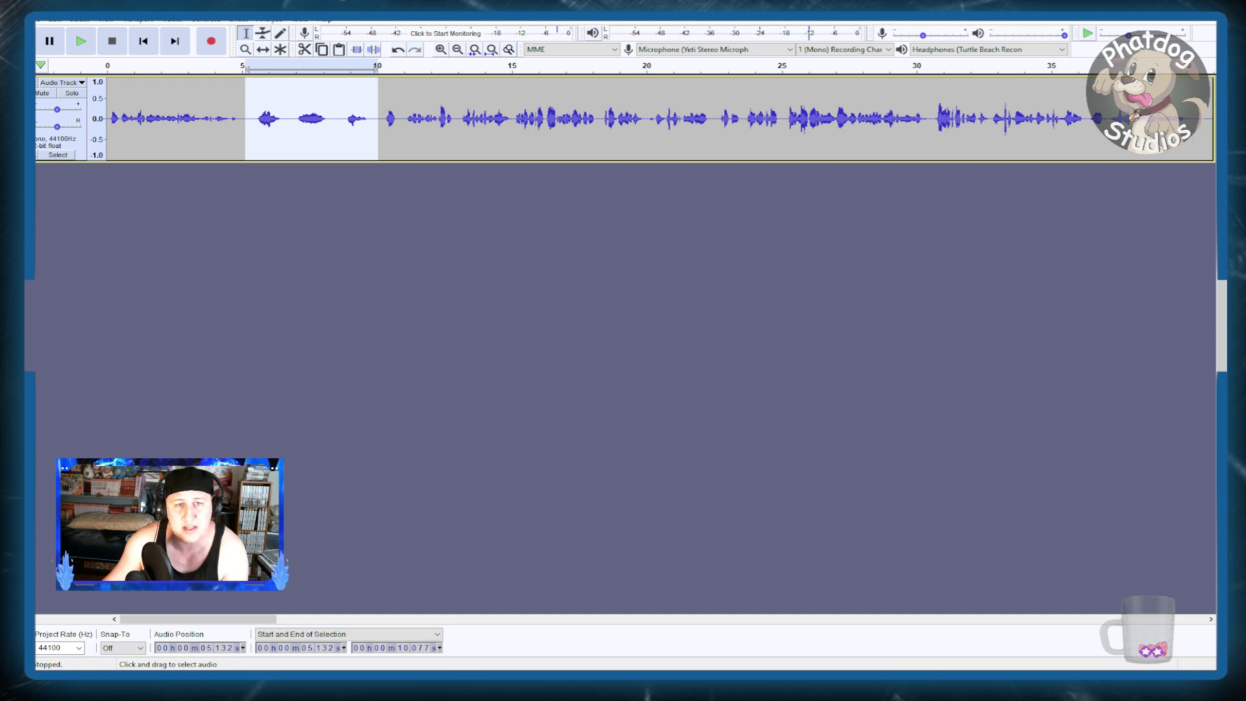
left_click(82, 41)
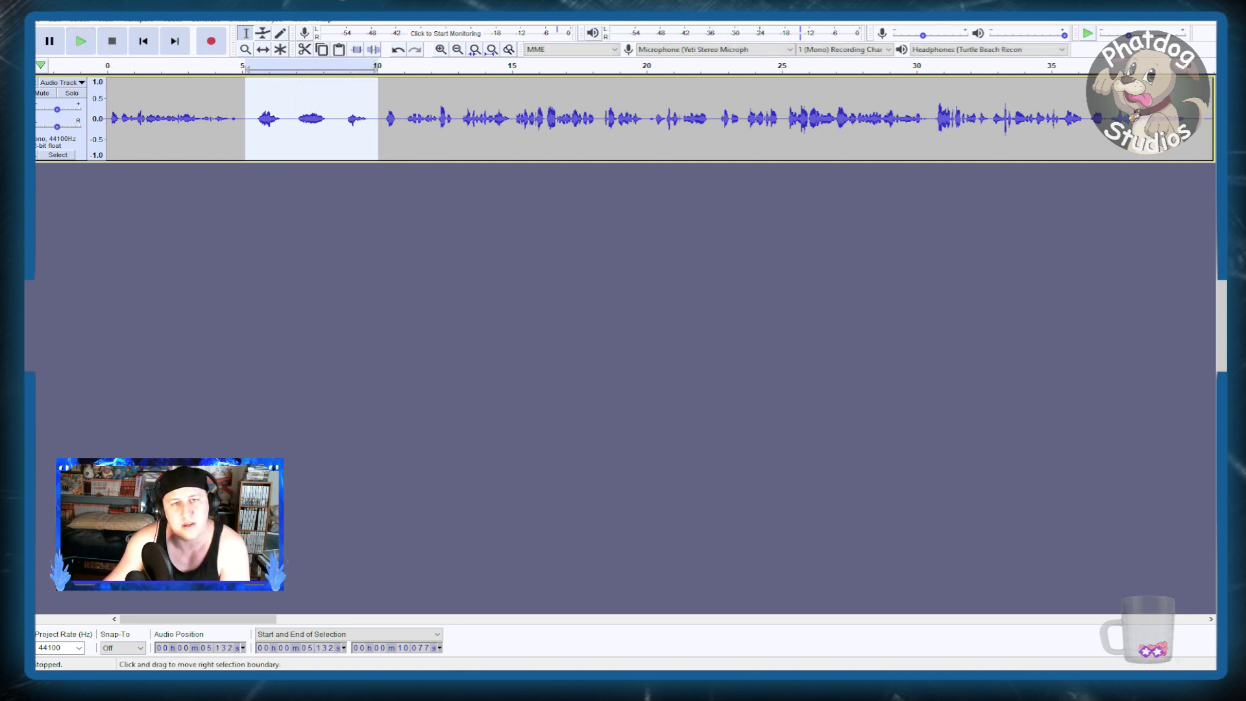
left_click(382, 130)
key("space")
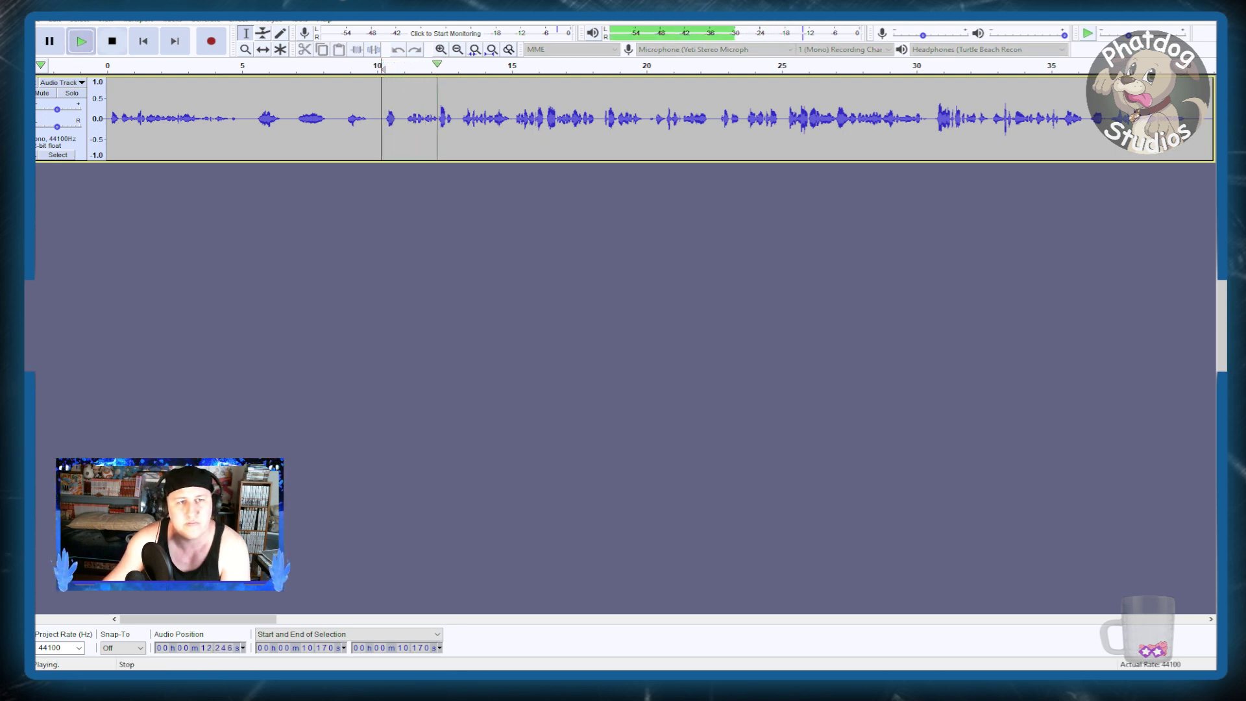
key("space")
- Delete the audio from about 10.2 s to 30.5 s, play from the cut, and delete the next stretch from 10.2 s to about 20.3 s
left_click_drag(382, 124, 762, 123)
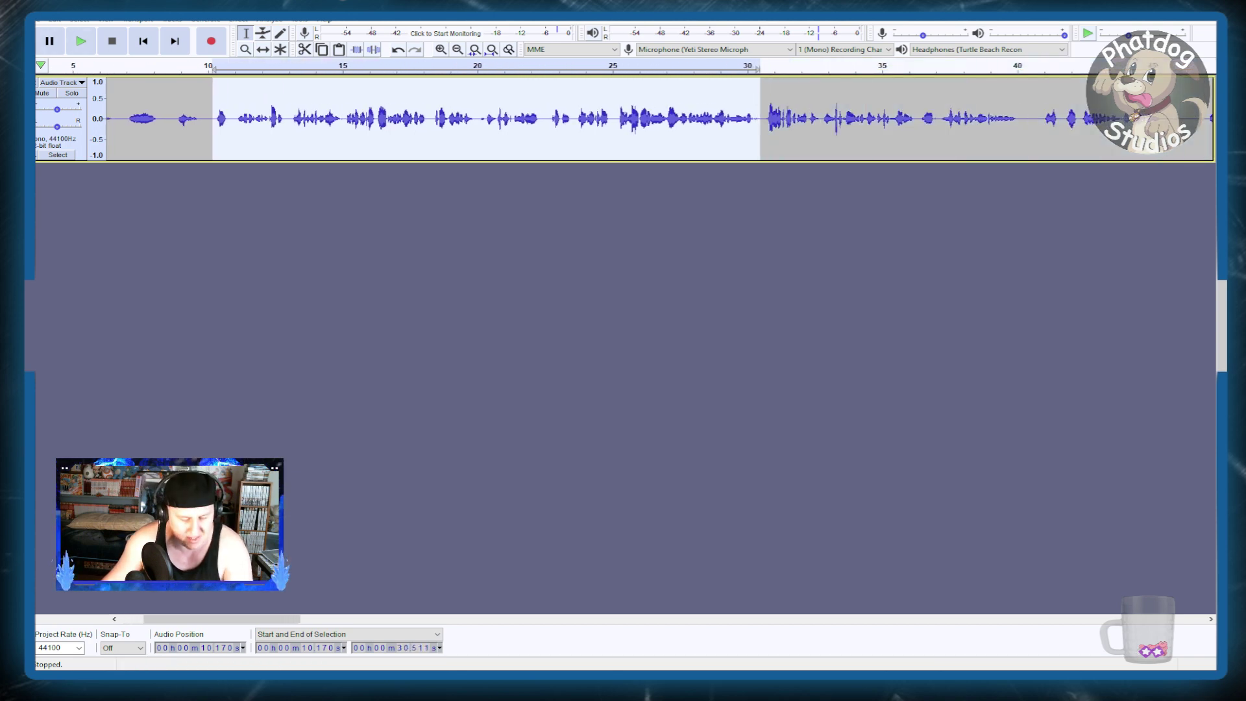
key("Delete")
key("space")
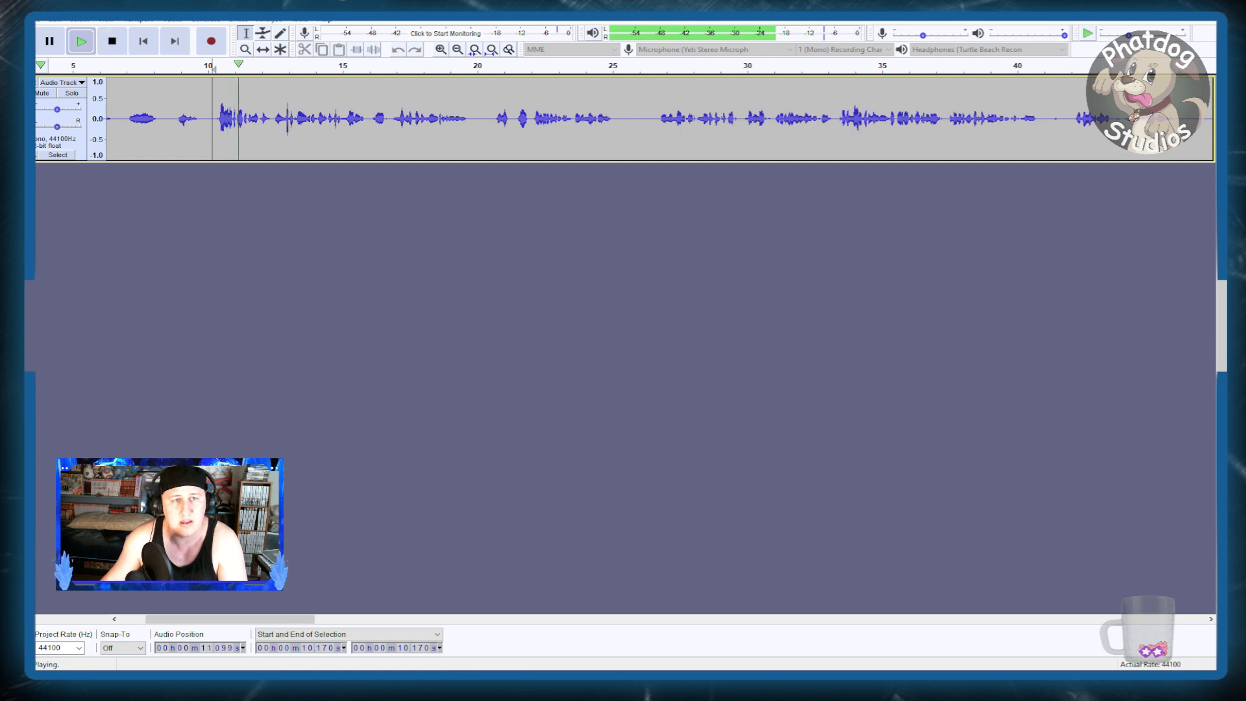
key("space")
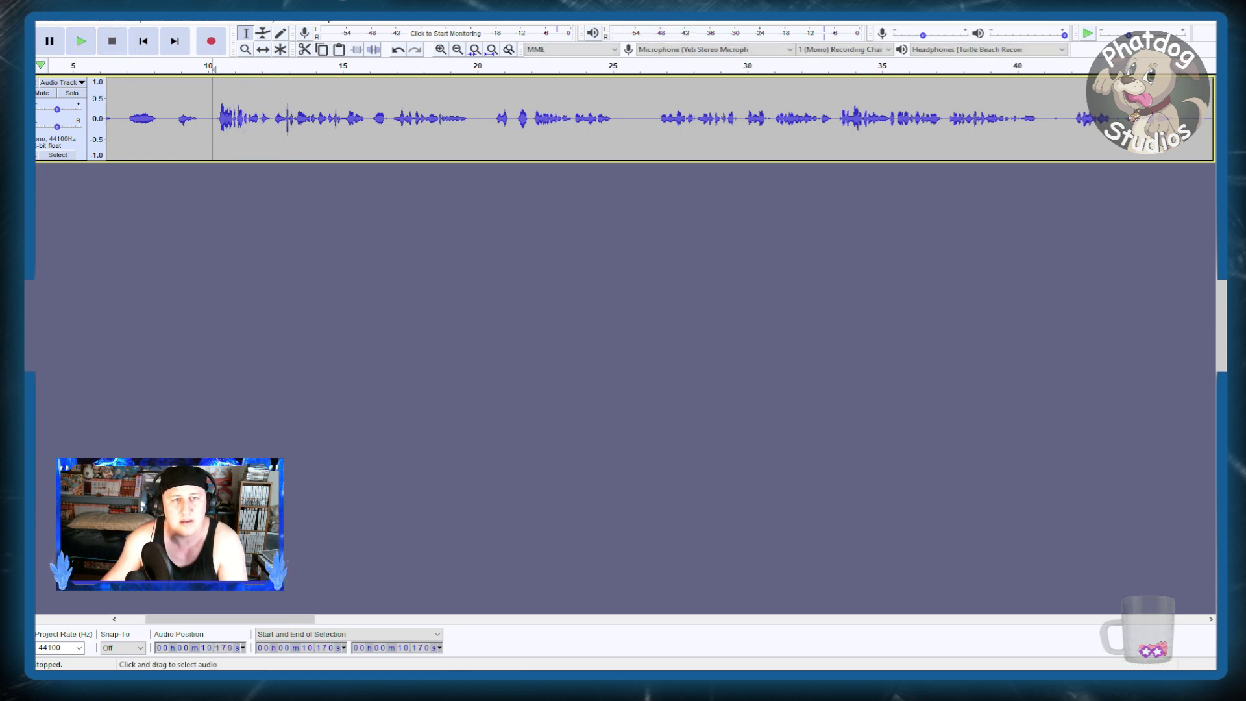
left_click_drag(213, 123, 485, 123)
key("Delete")
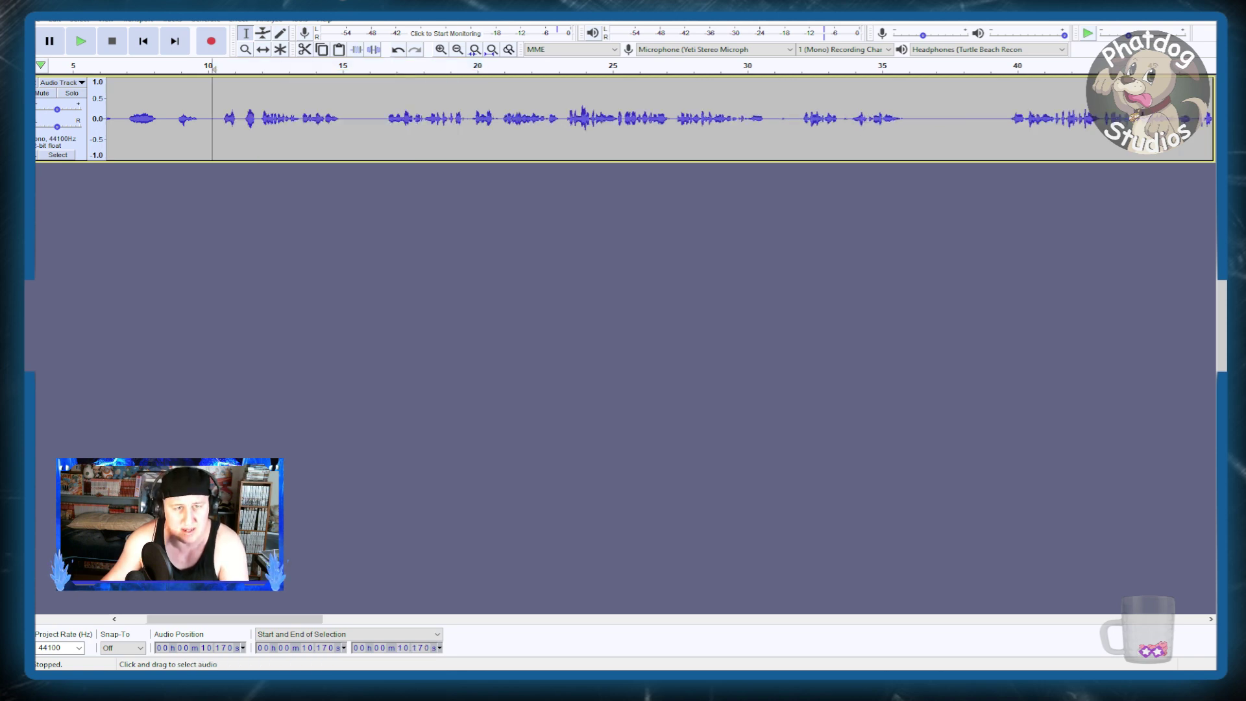
- Play the audio from about 10.2 s, and delete the phrases from about 10 s to 16 s
key("space")
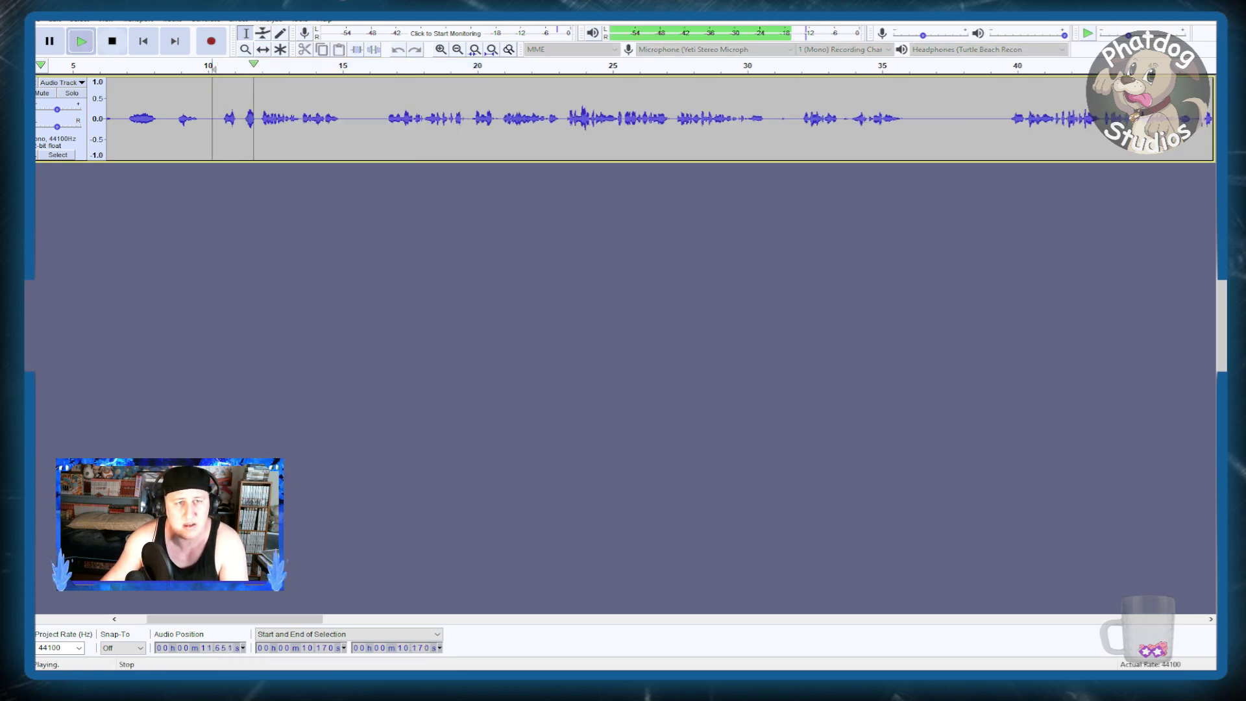
key("space")
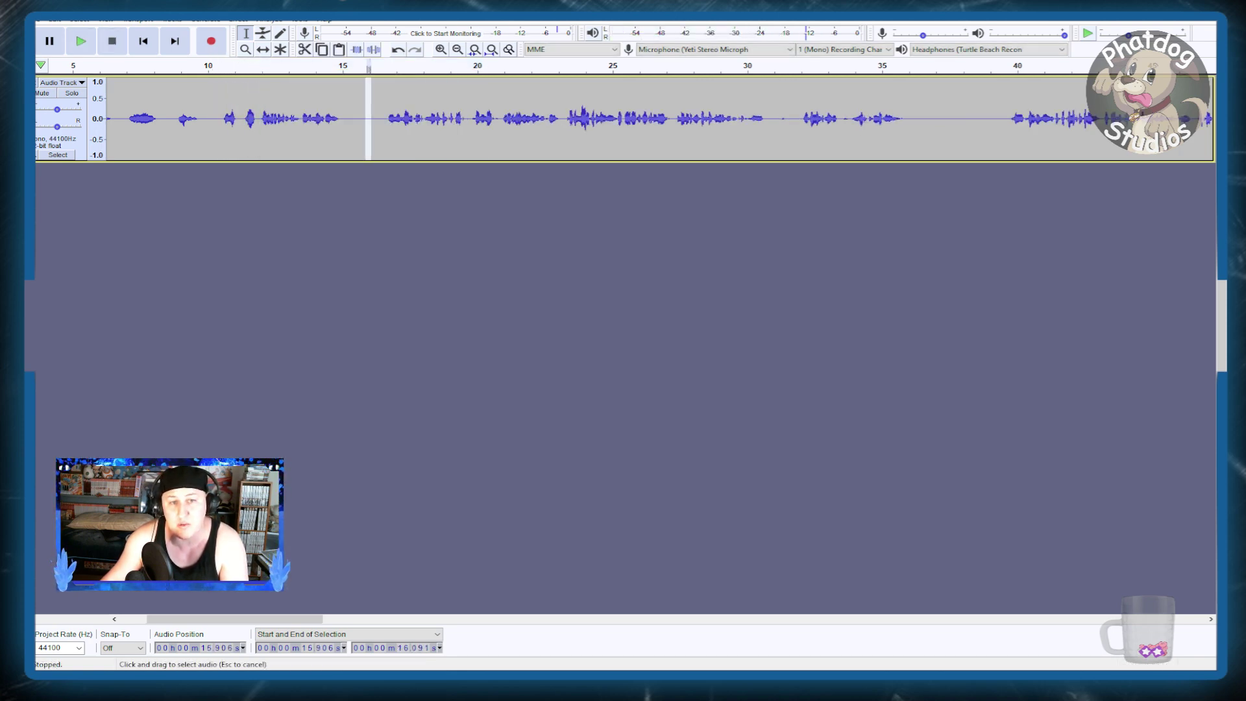
left_click_drag(371, 124, 208, 123)
key("Delete")
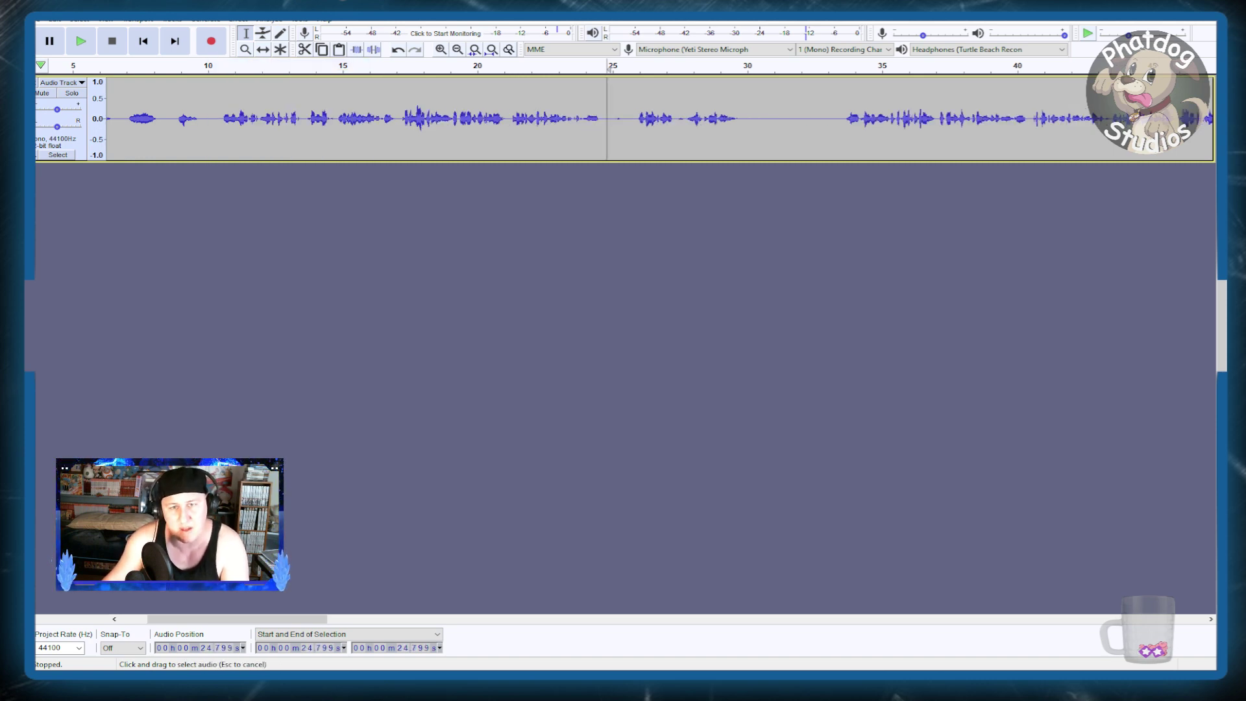
- Delete about 0.9 s of the pause starting at 24.8 s, and play from the cut
left_click_drag(607, 123, 630, 123)
key("Delete")
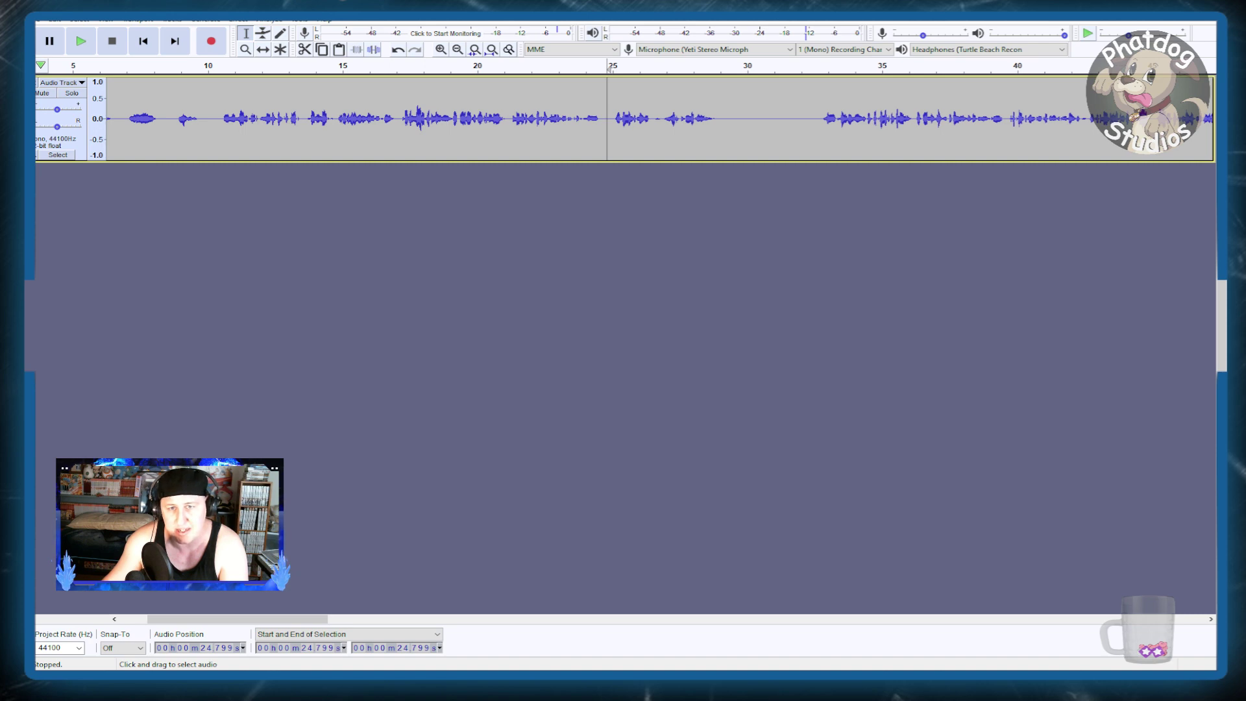
key("space")
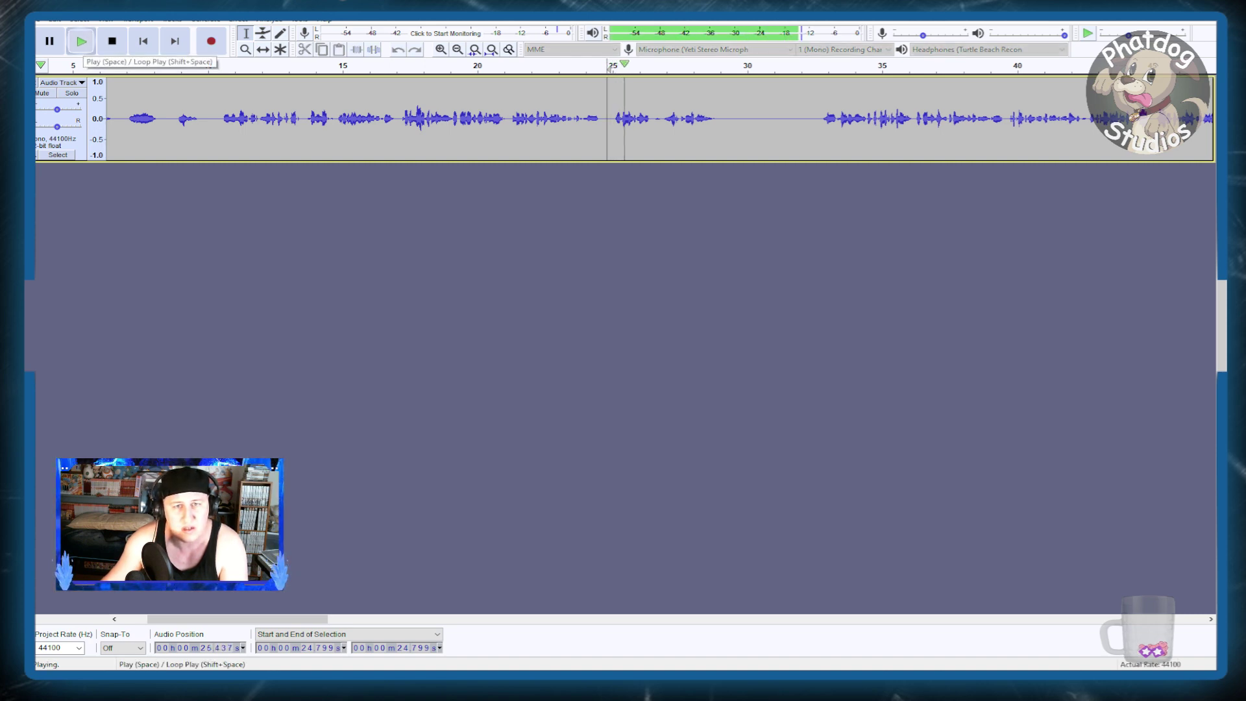
key("space")
- Delete the audio from about 10.1 s to 32.6 s, and play the track from the cut
left_click_drag(211, 118, 820, 119)
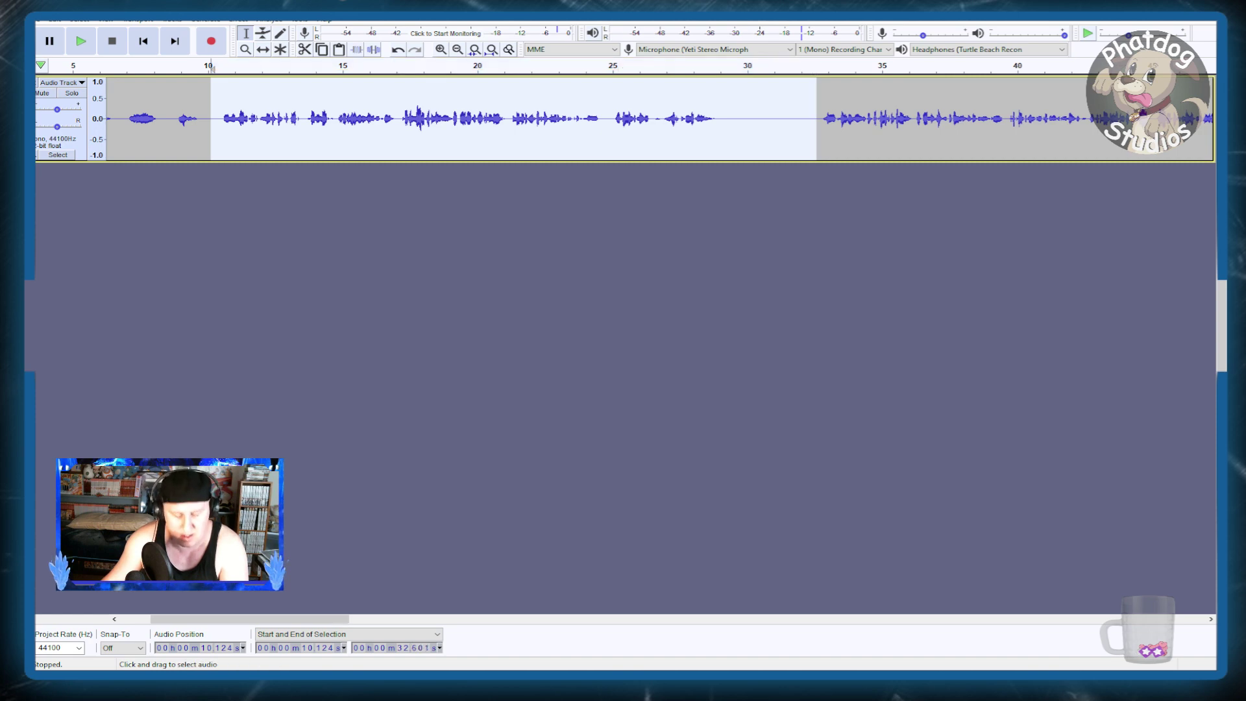
key("Delete")
key("space")
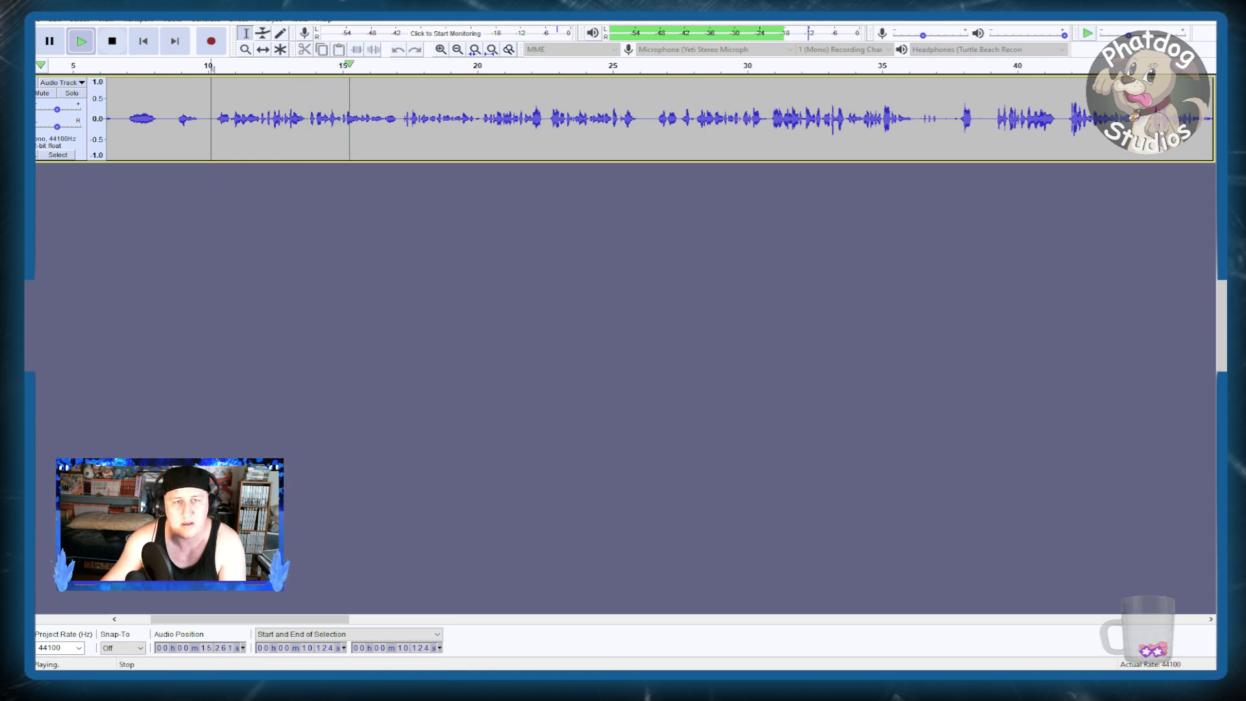
left_click(112, 41)
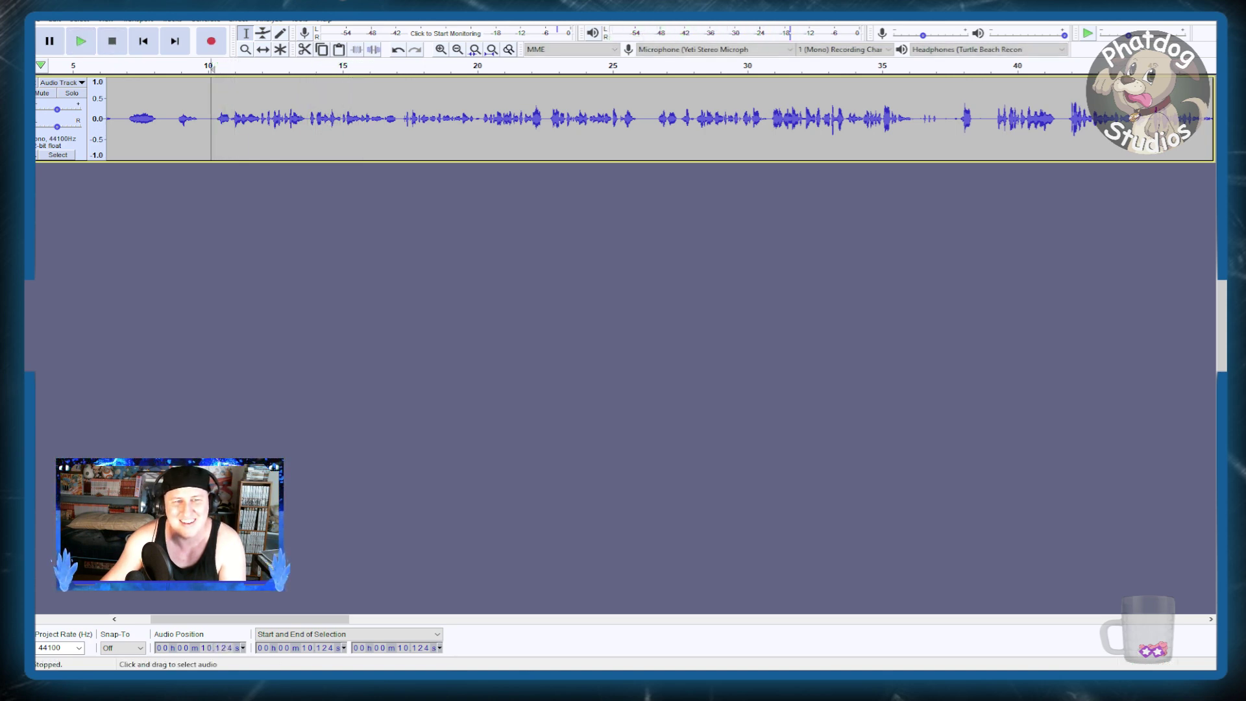
- Delete the audio from about 10.1 s to 17 s, and play the track from the cut
left_click_drag(209, 117, 396, 117)
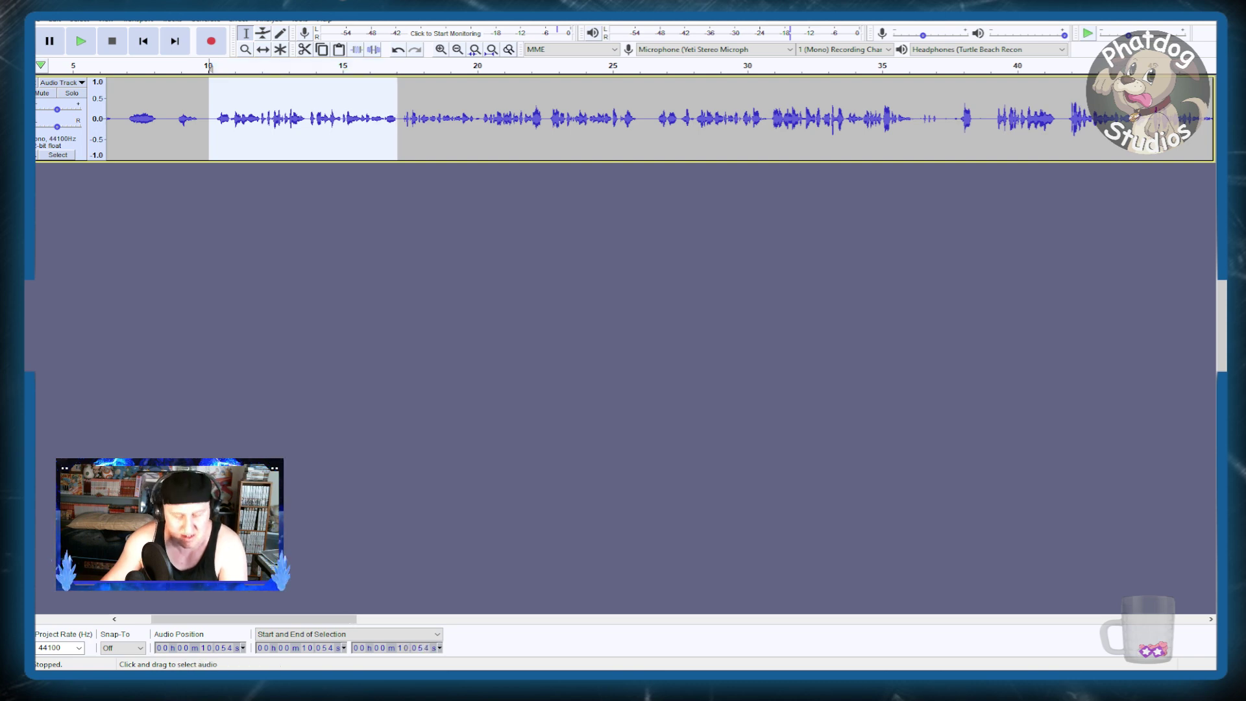
key("Delete")
key("space")
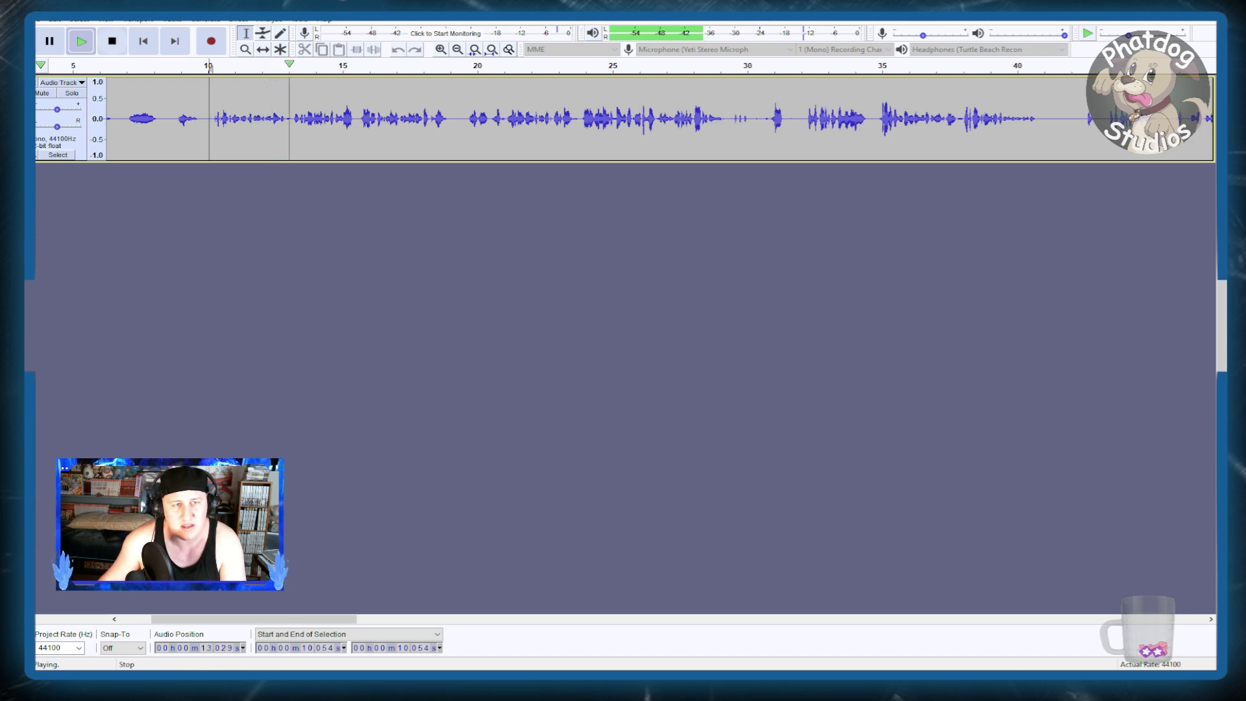
key("space")
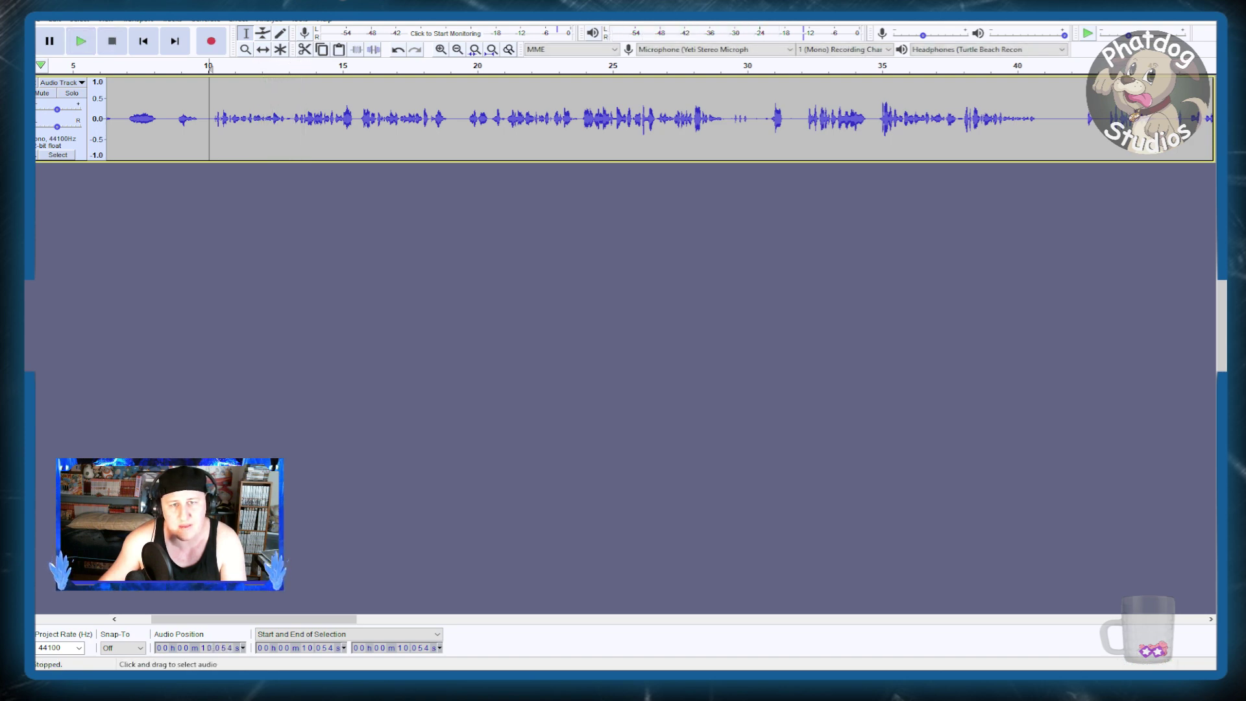
- Delete the audio from about 10 s to 19.5 s, and play the track from the cut
left_click_drag(463, 117, 202, 117)
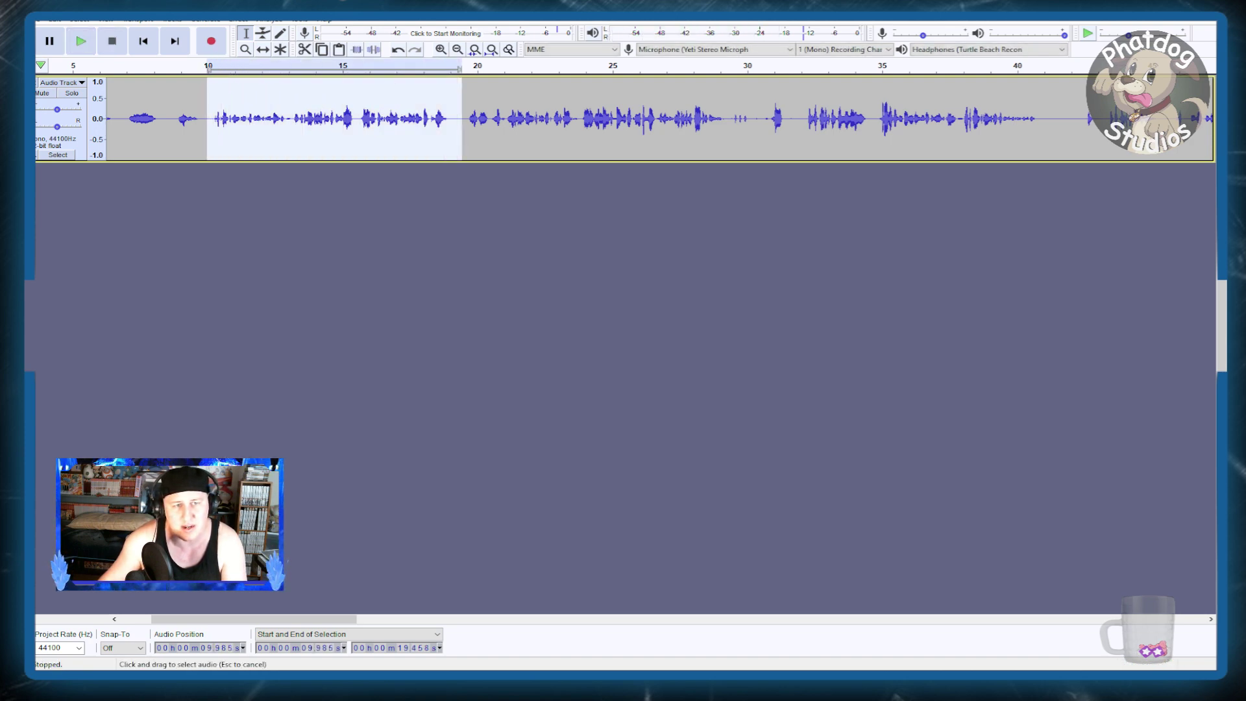
key("Delete")
key("space")
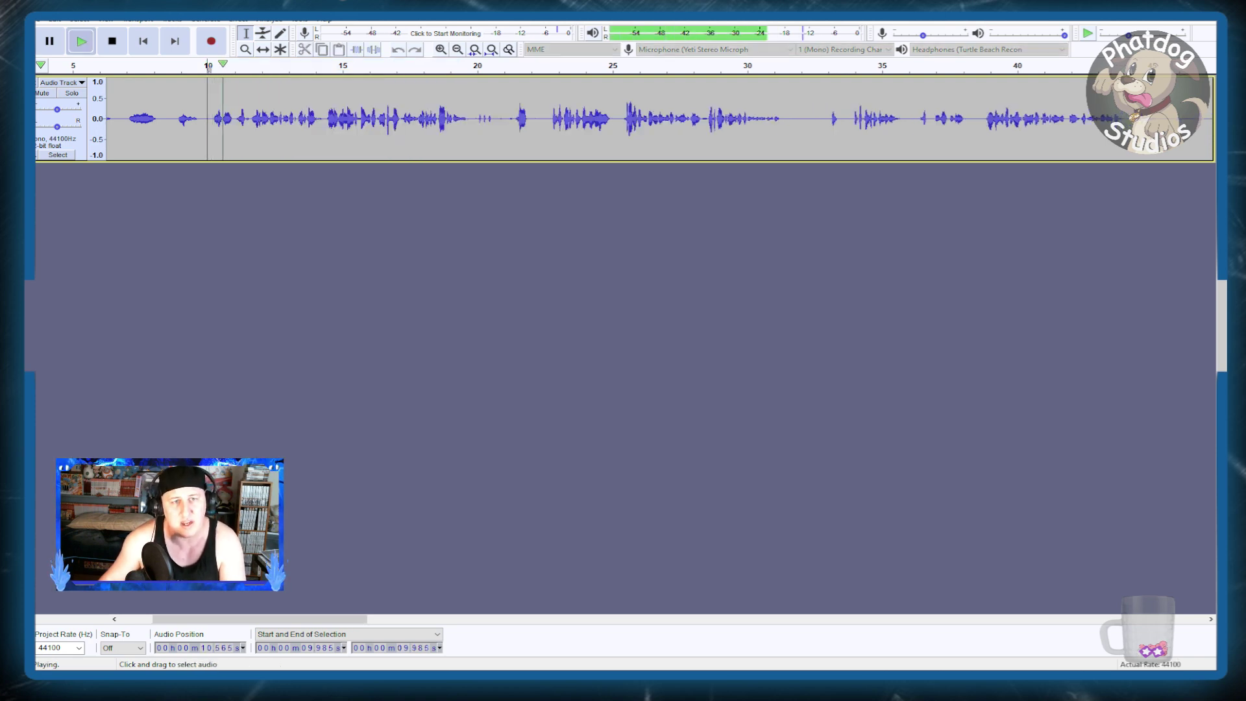
key("space")
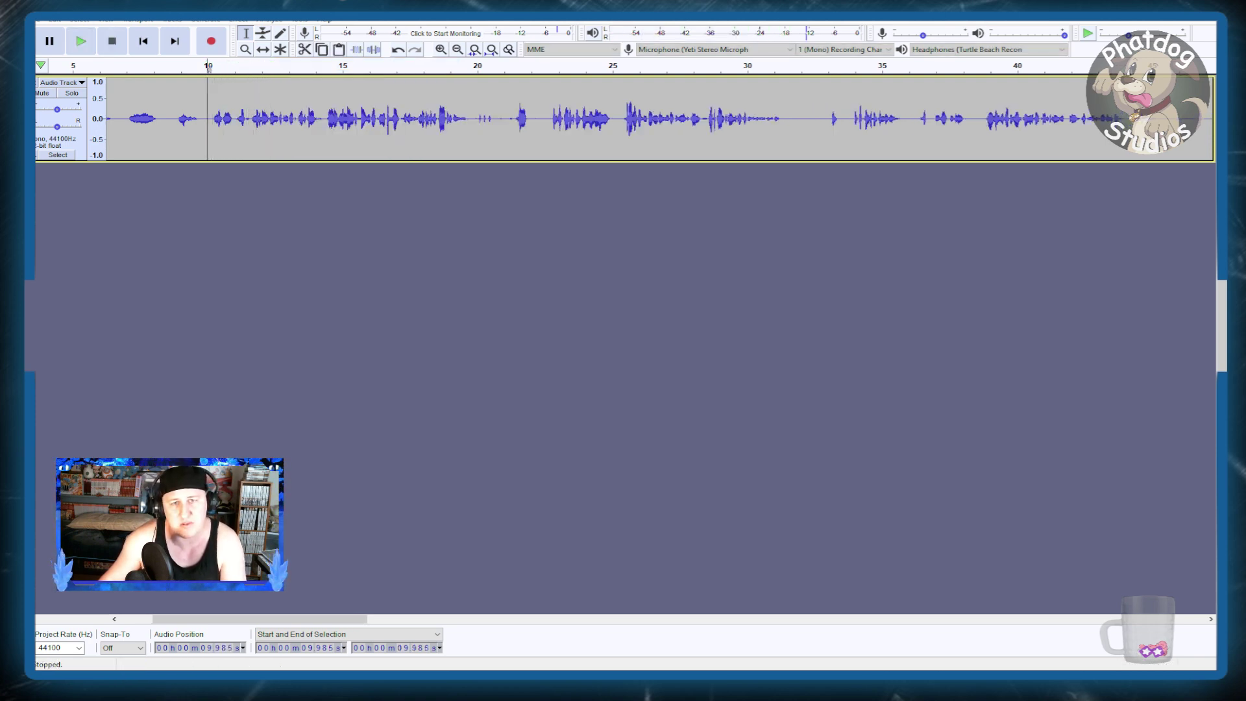
- Delete the audio from about 9.9 s to 22.6 s, and play the track from the cut
left_click_drag(548, 117, 201, 117)
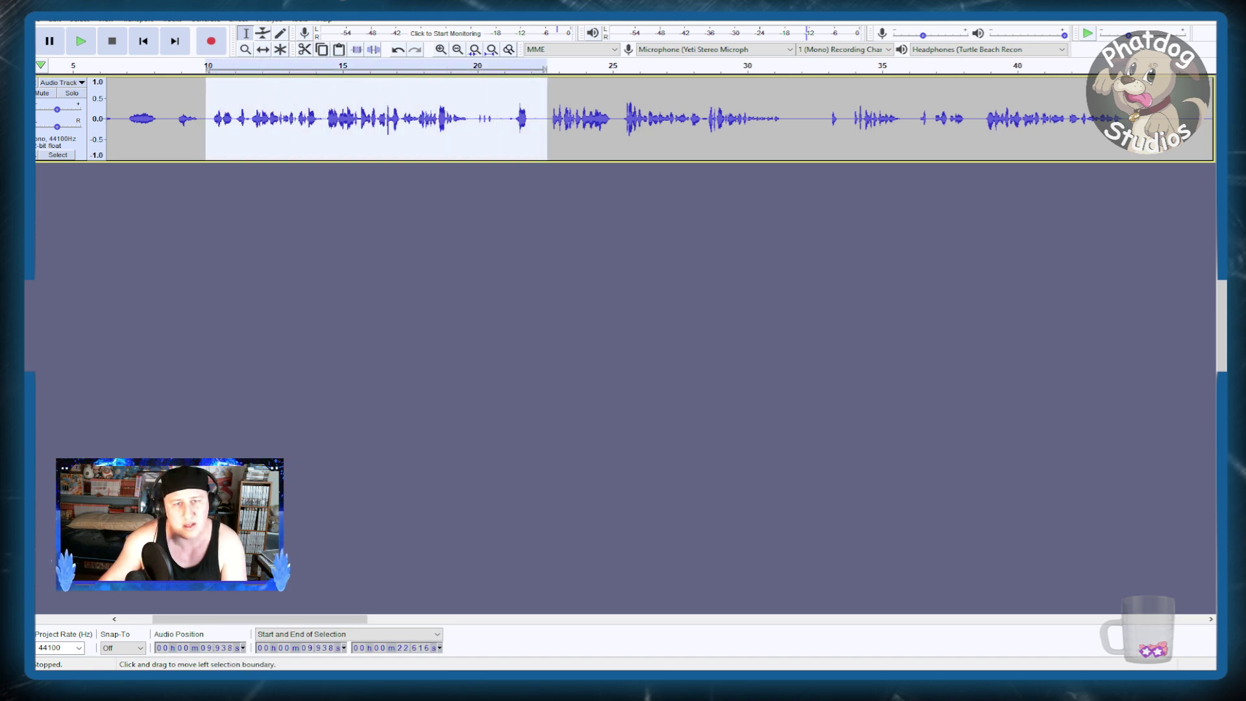
key("Delete")
key("space")
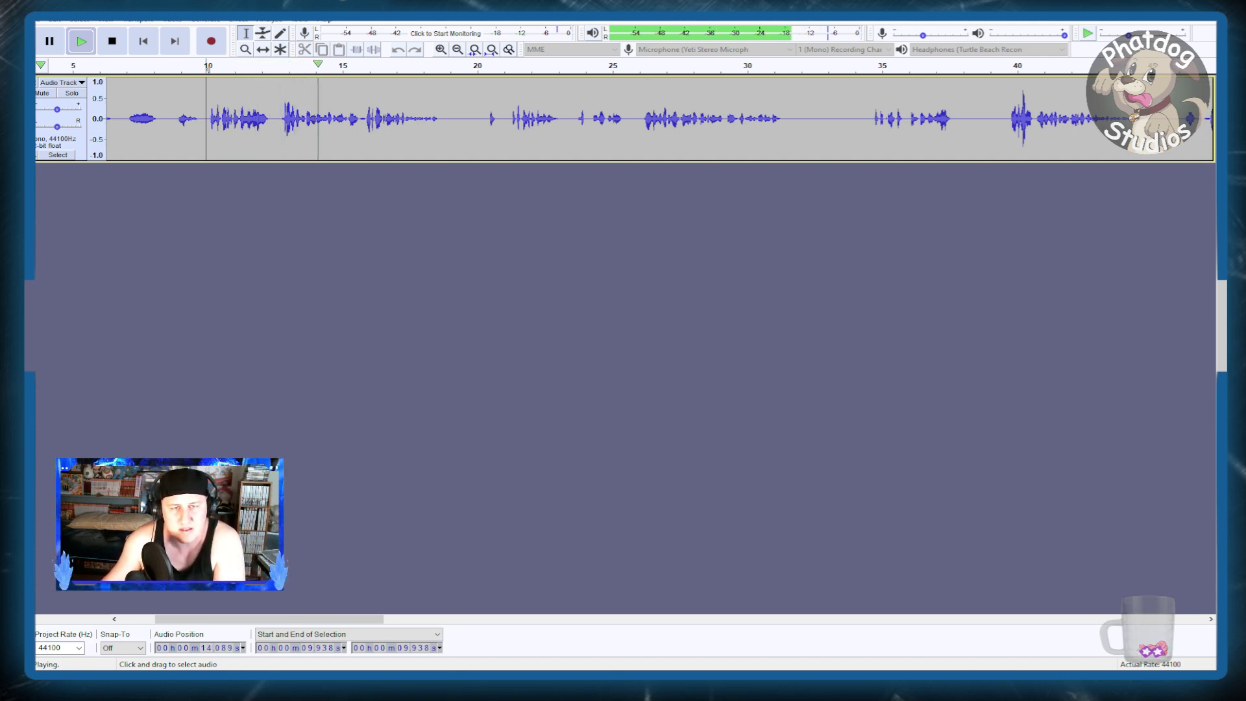
- Delete the pause and short sound from about 19.1 s to 21 s, and play from the cut
left_click_drag(454, 117, 482, 117)
key("space")
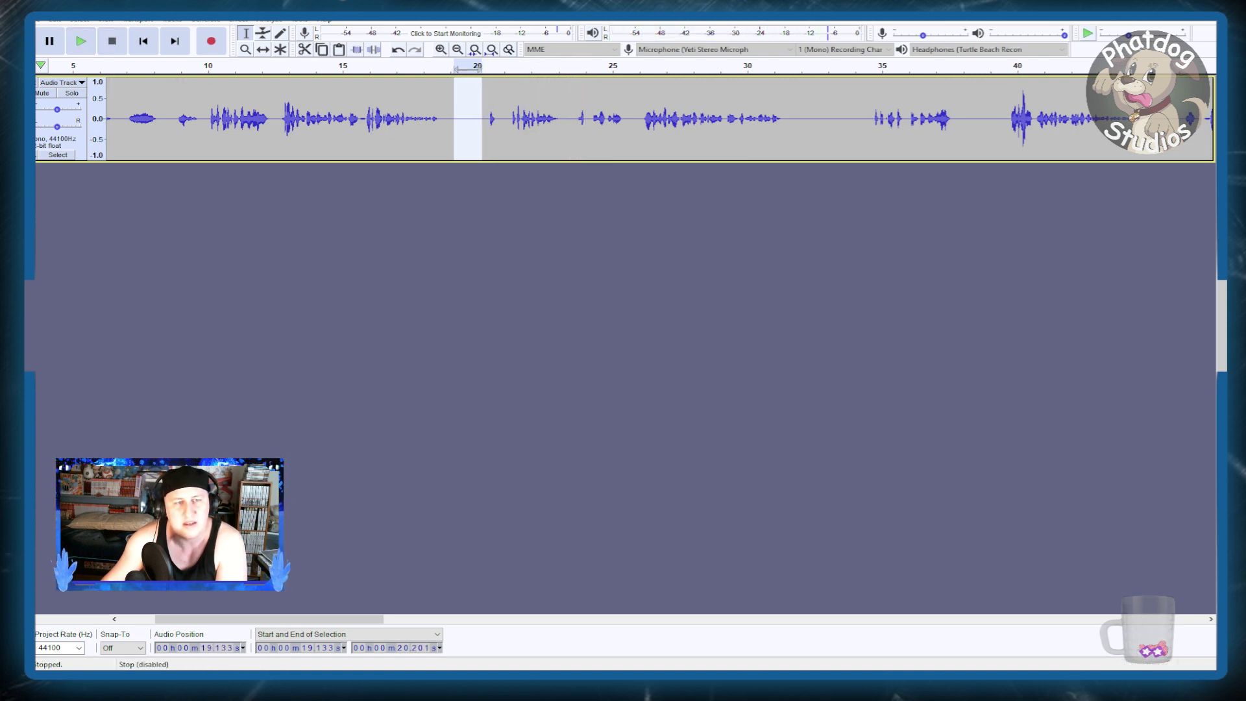
left_click_drag(482, 117, 504, 117)
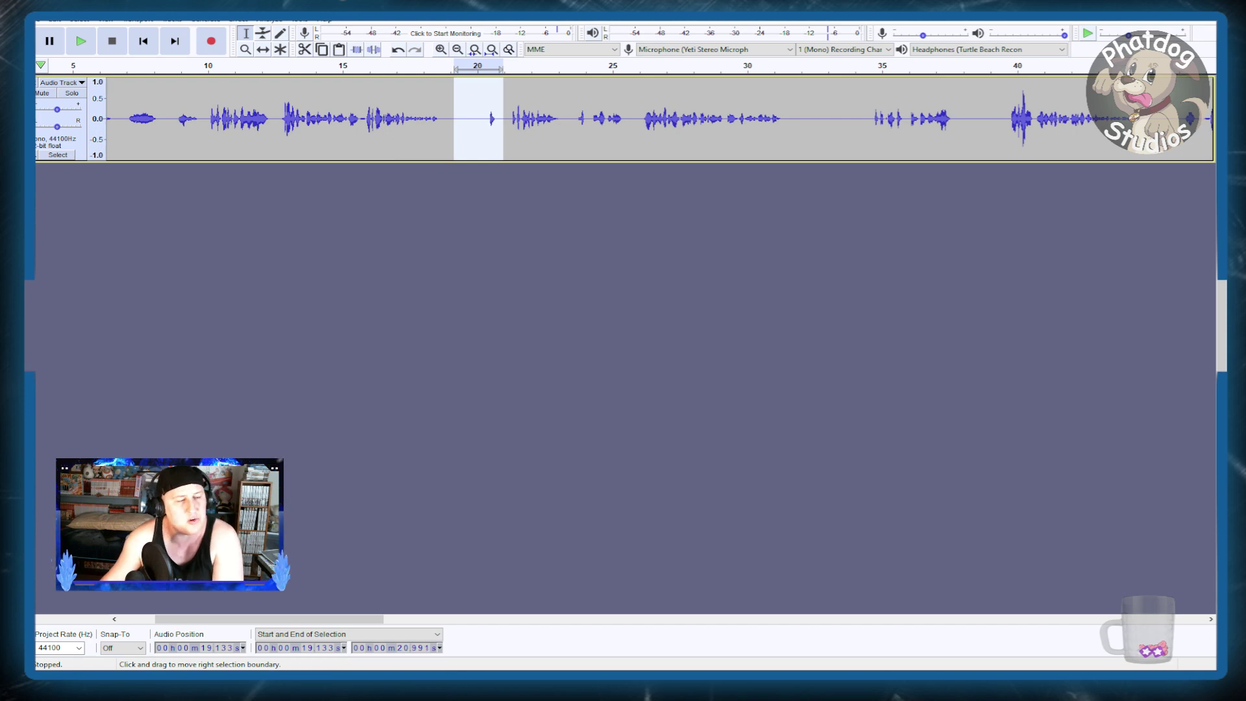
key("Delete")
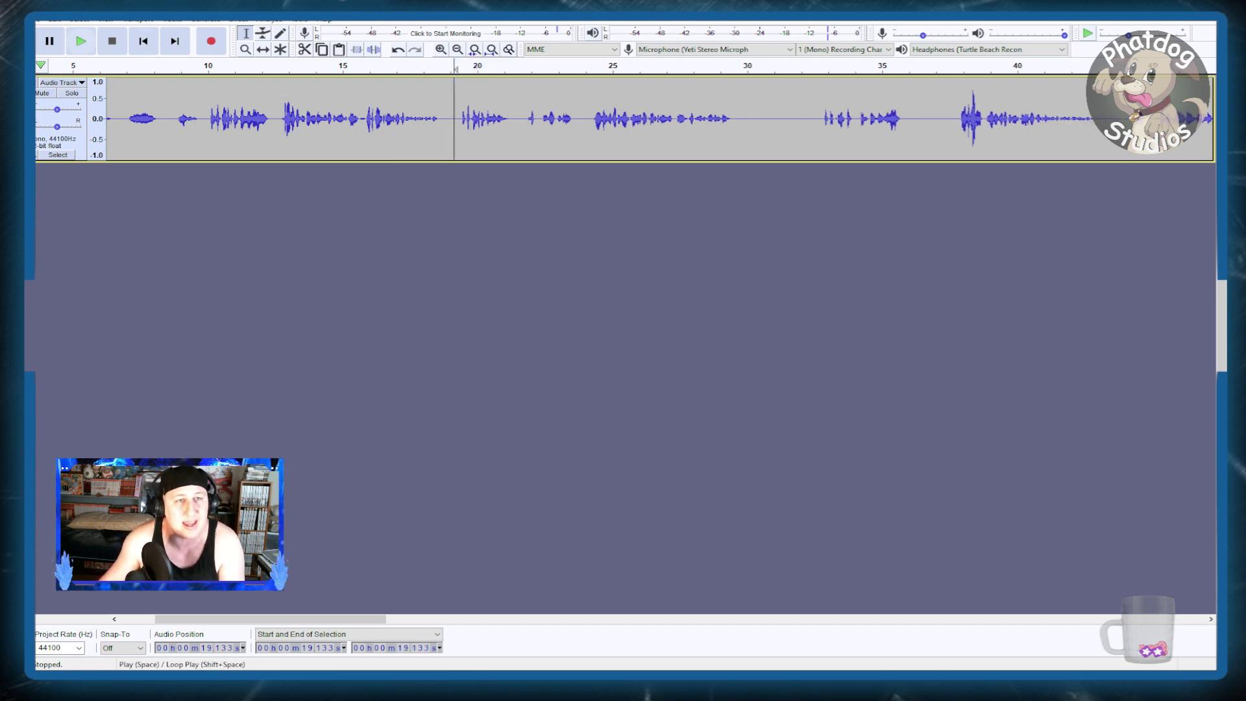
left_click(81, 41)
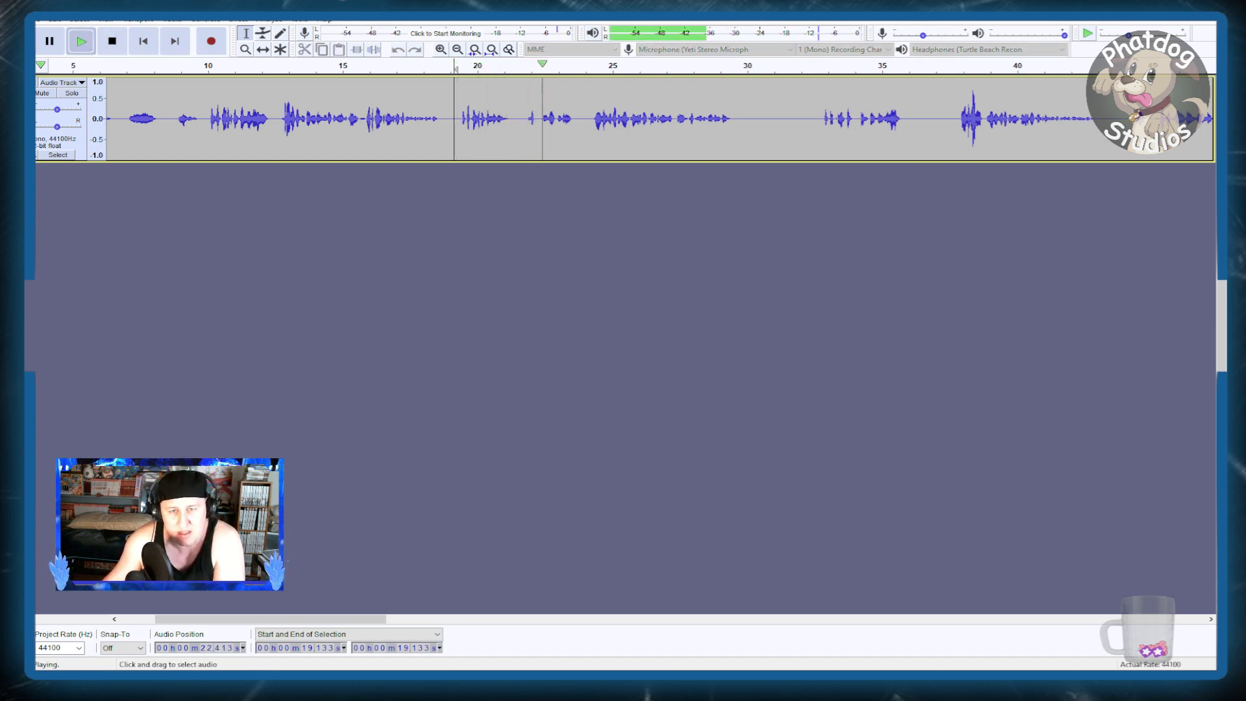
- Delete the silence from about 30 s to 32.3 s, and play the track from the cut
left_click_drag(746, 117, 810, 117)
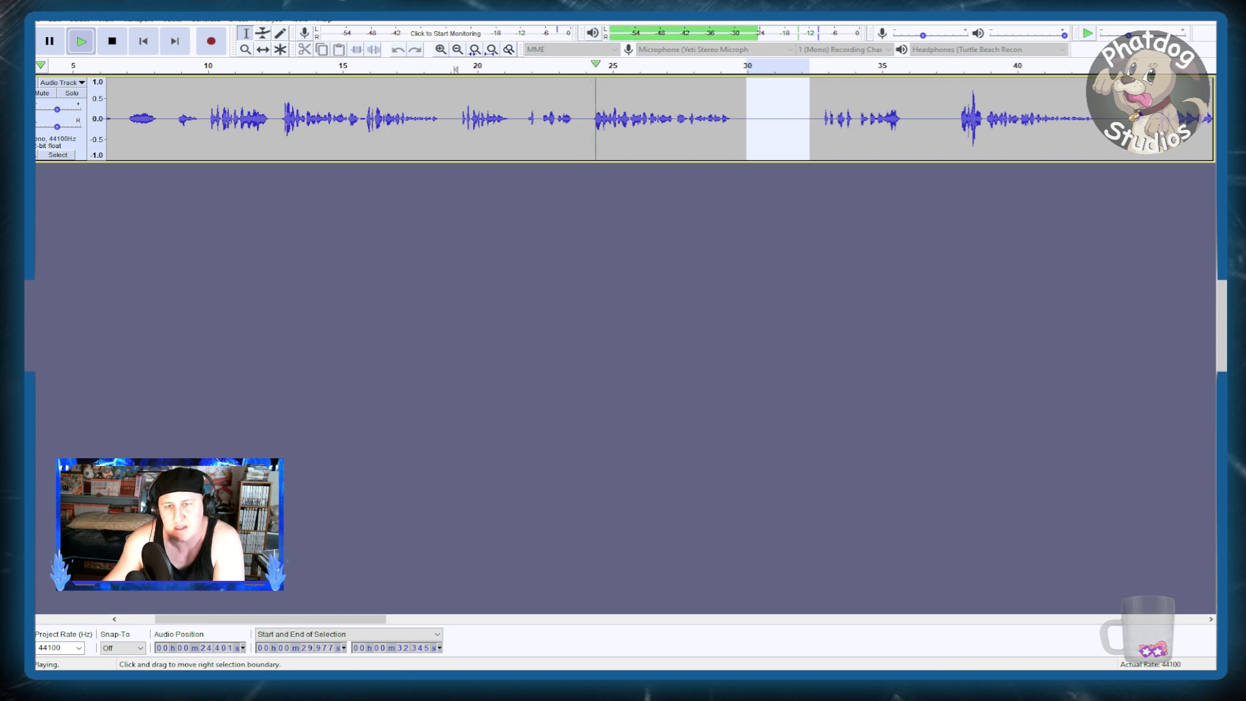
left_click(111, 41)
key("Delete")
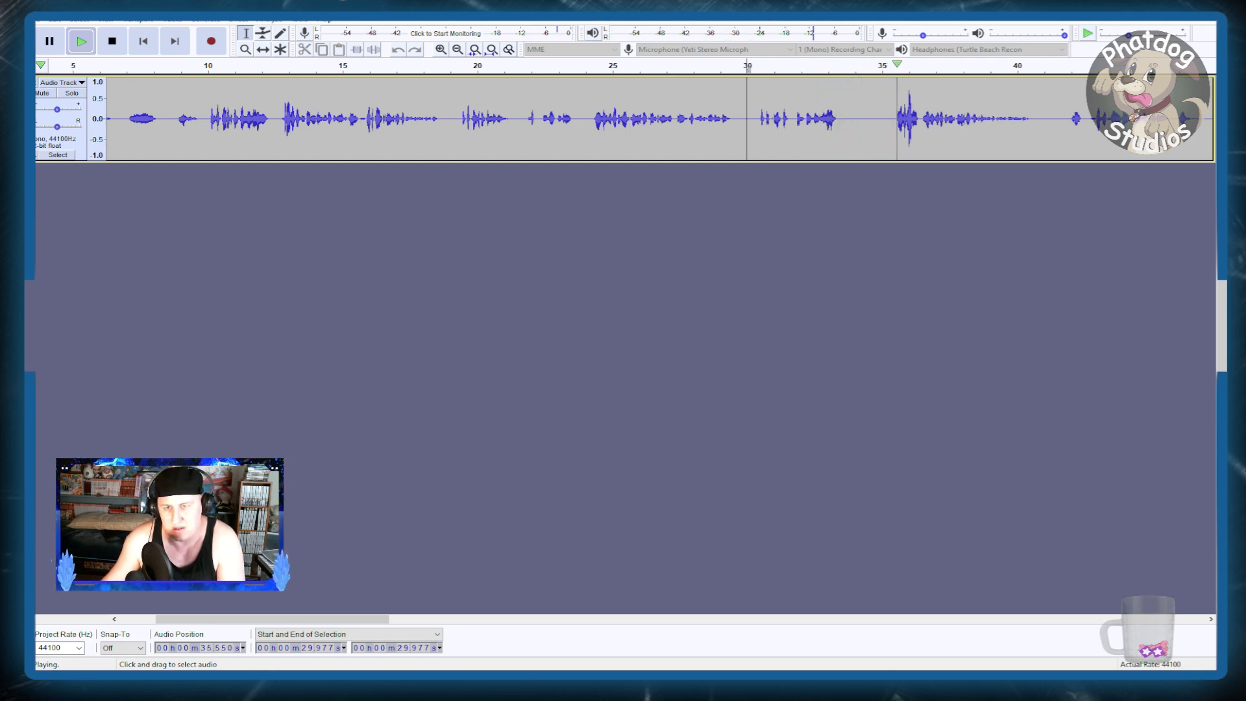
key("space")
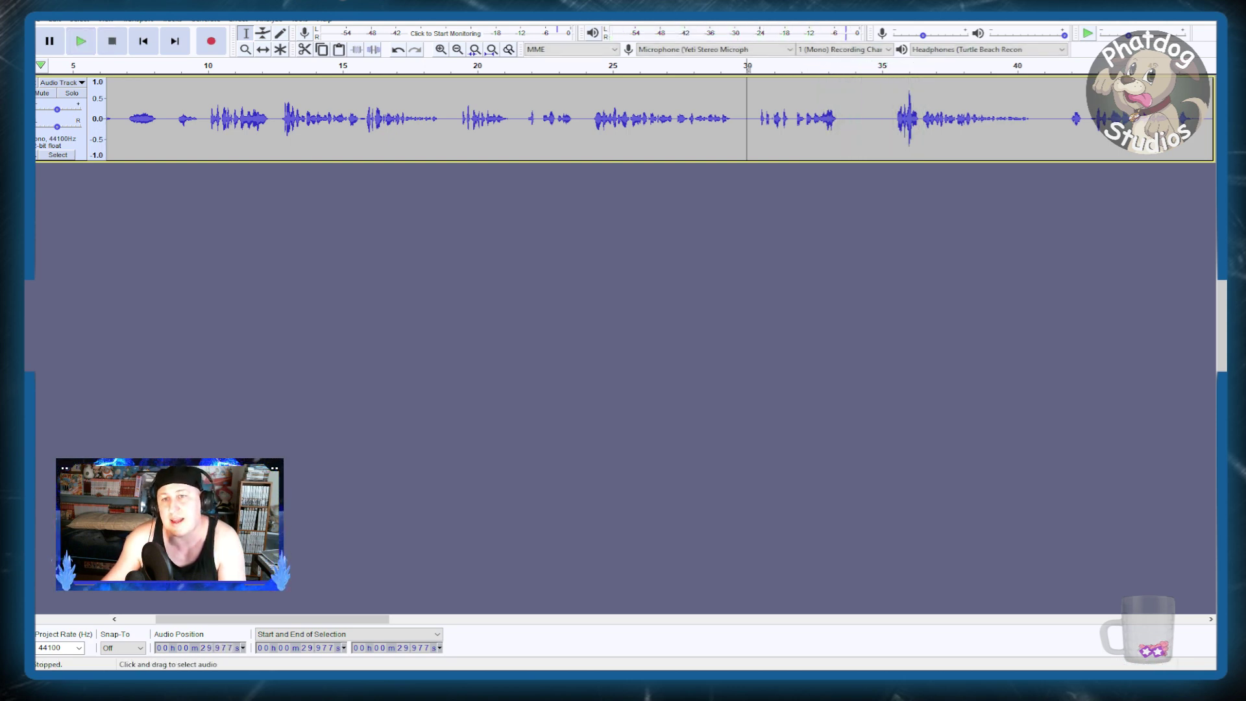
- Delete about 0.9 s of the pause starting at about 34.2 s, and play the track from about 30.1 s
left_click_drag(860, 119, 886, 118)
key("Delete")
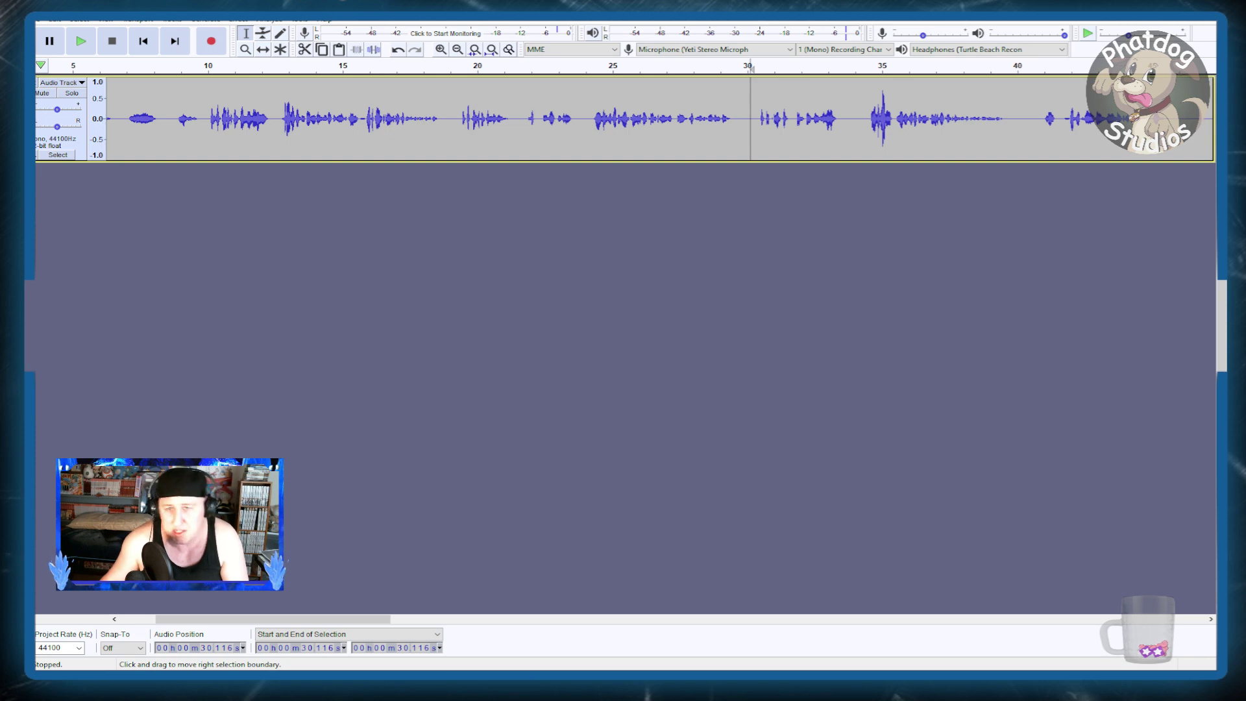
key("space")
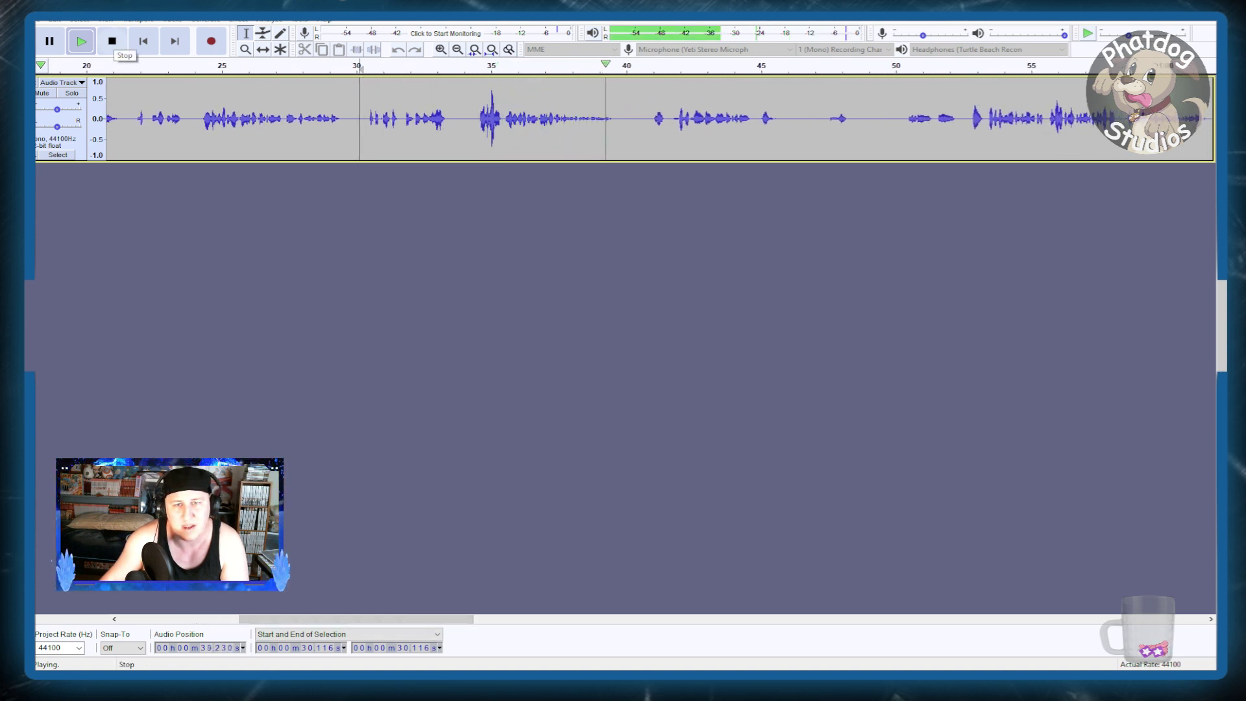
left_click(112, 41)
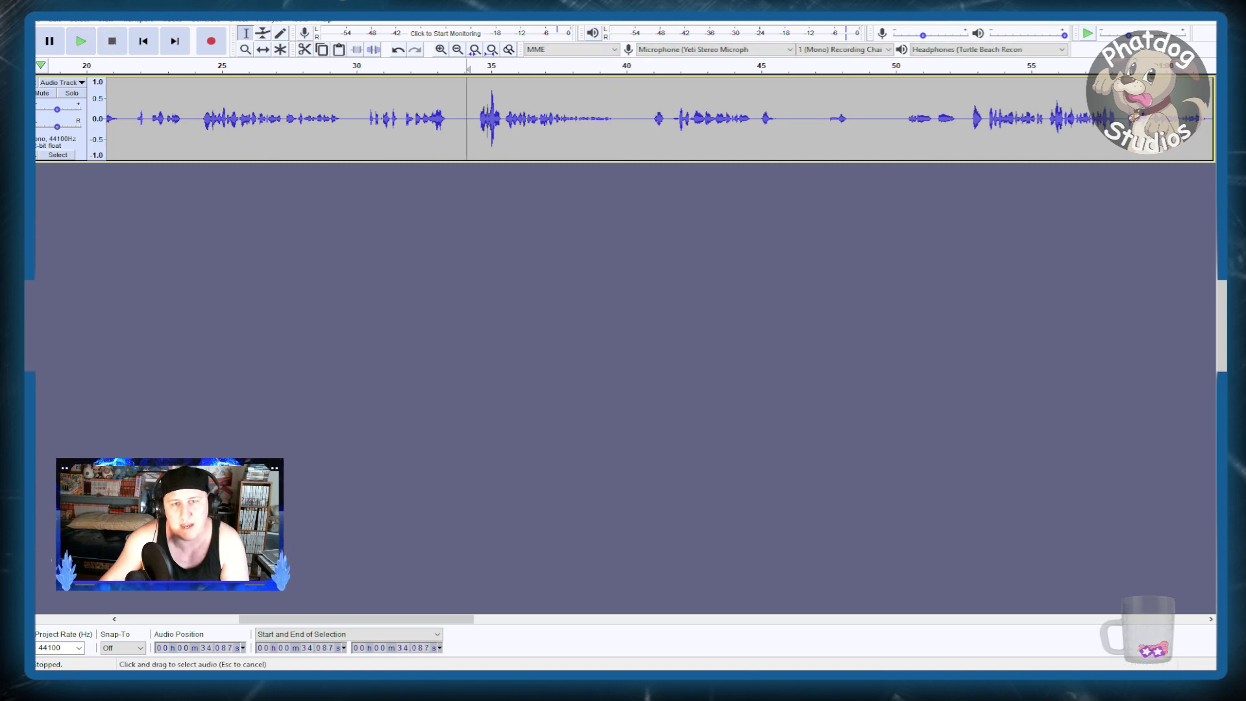
- Delete about 0.4 s more of the pause at 34.1 s, and play the track from about 30.3 s
key("Delete")
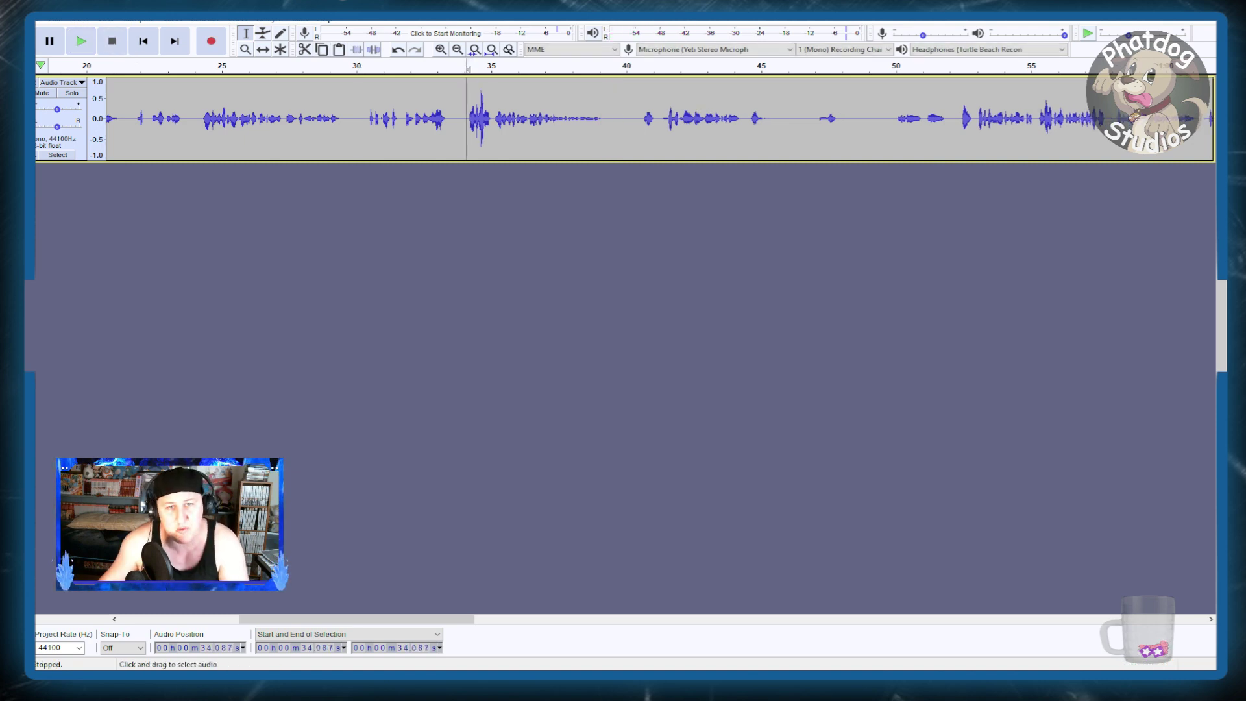
left_click(366, 117)
key("space")
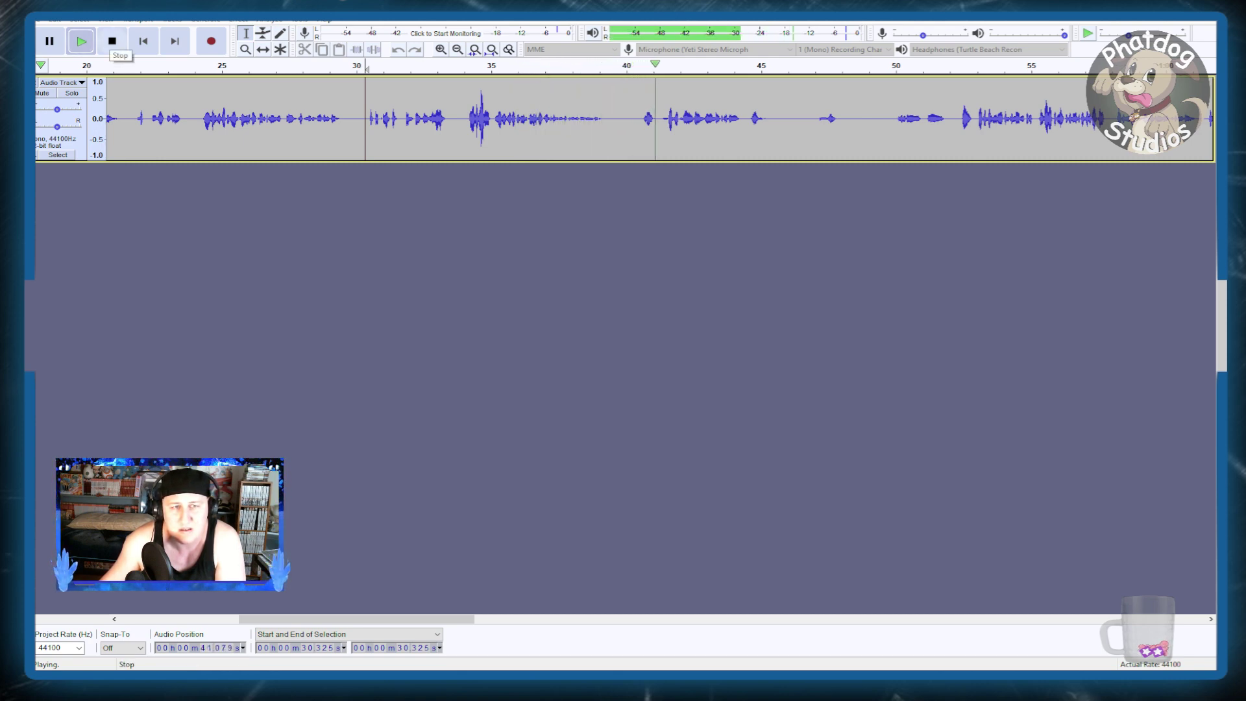
key("space")
- Delete the audio from about 39.7 s to 49.7 s, and play the track from the cut
left_click_drag(618, 117, 889, 117)
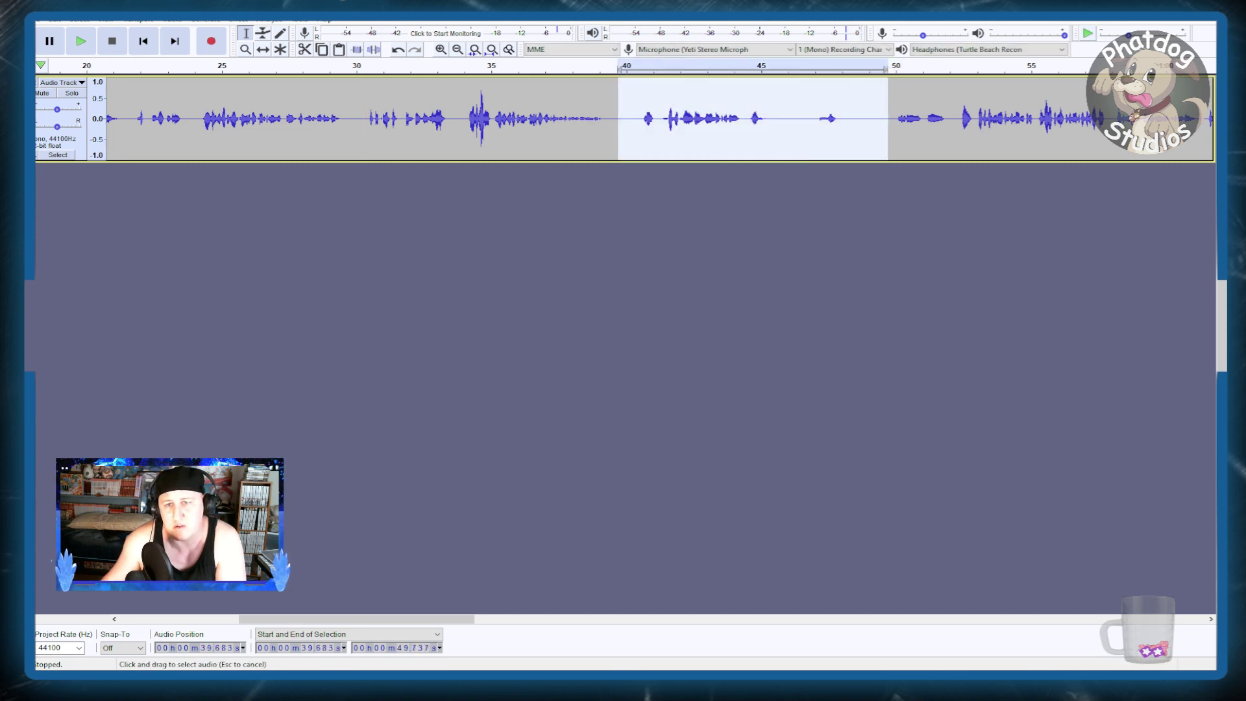
key("Delete")
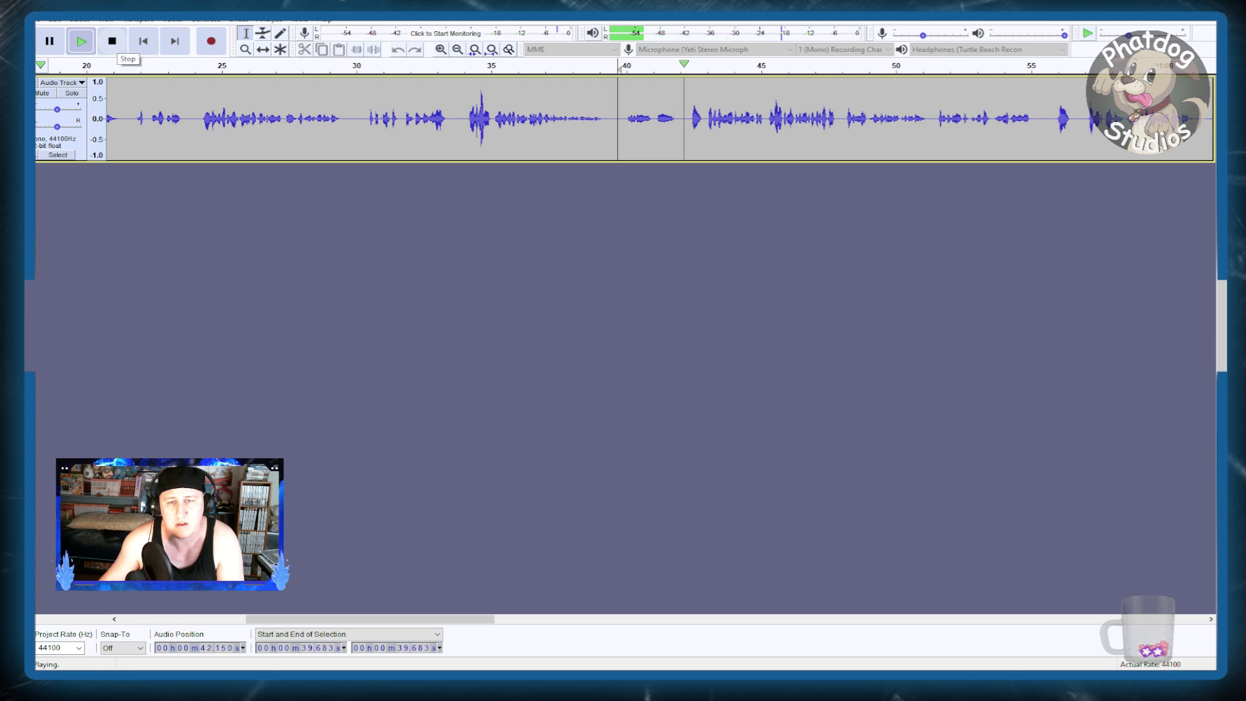
key("space")
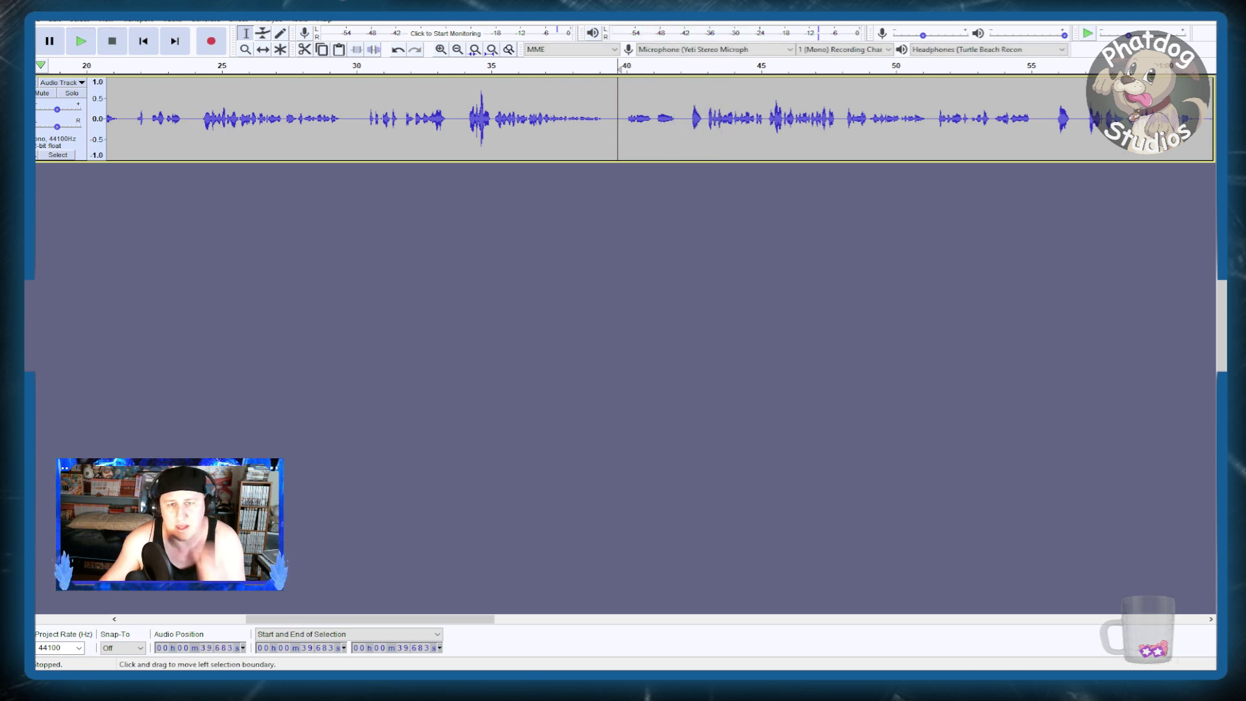
- Delete the audio from about 39.8 s to 51.3 s, and play the track from the cut
left_click_drag(620, 117, 929, 119)
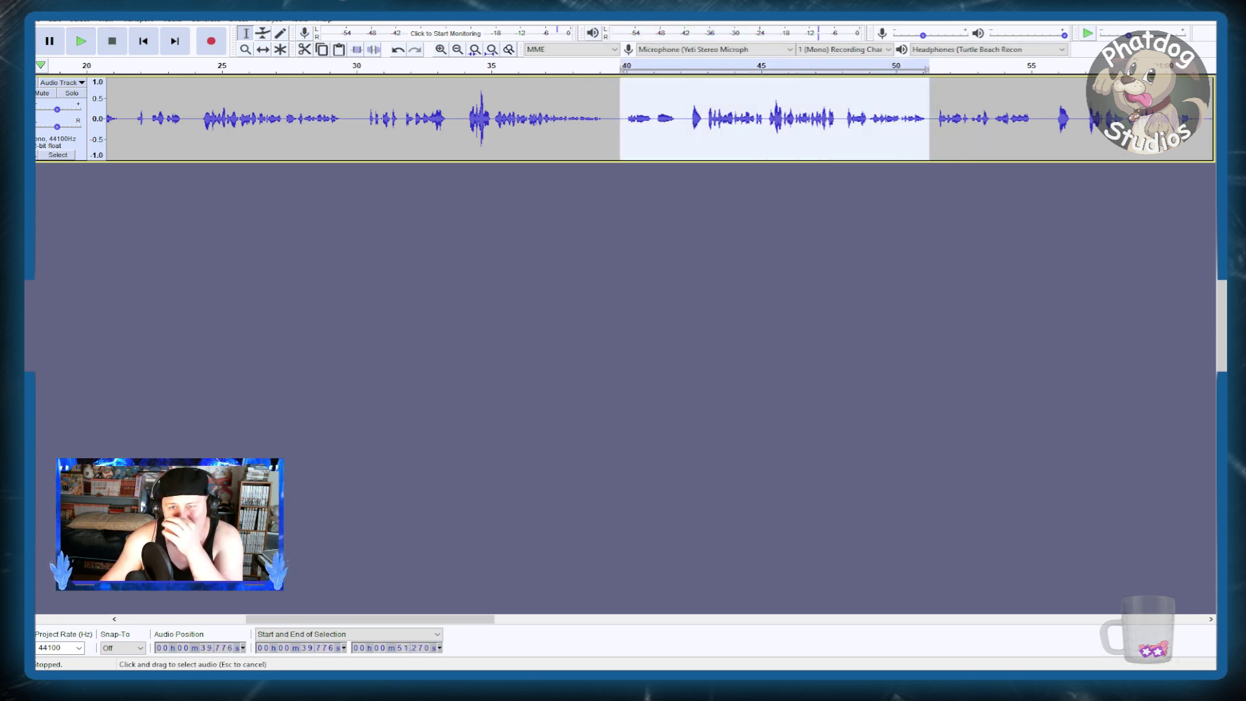
key("Delete")
key("space")
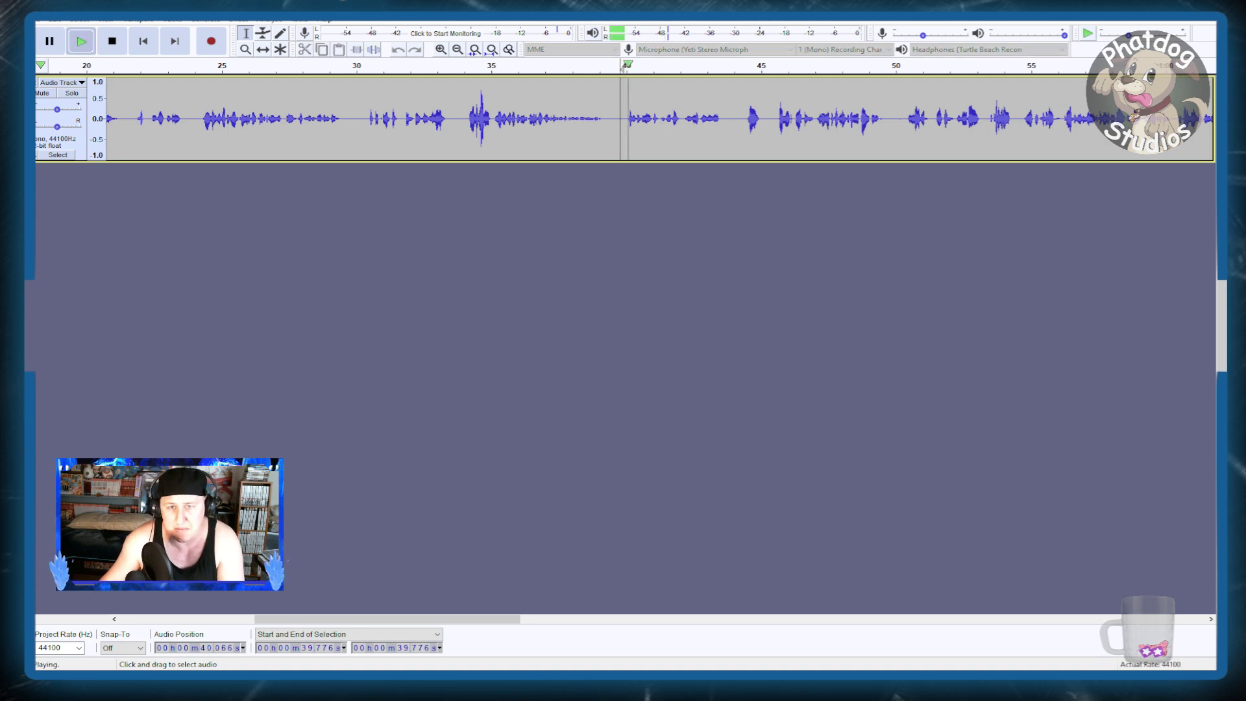
key("space")
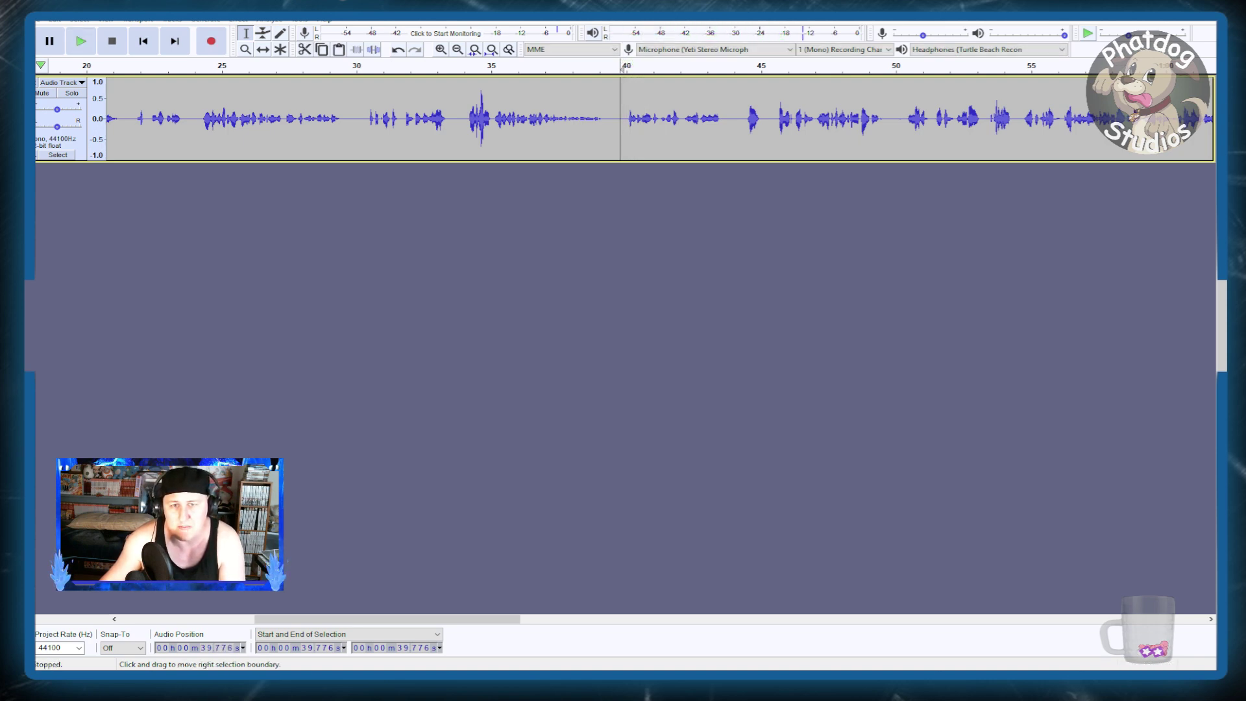
- Play the phrase from about 39.8 s to 44.2 s, and delete it
left_click_drag(620, 117, 738, 116)
key("space")
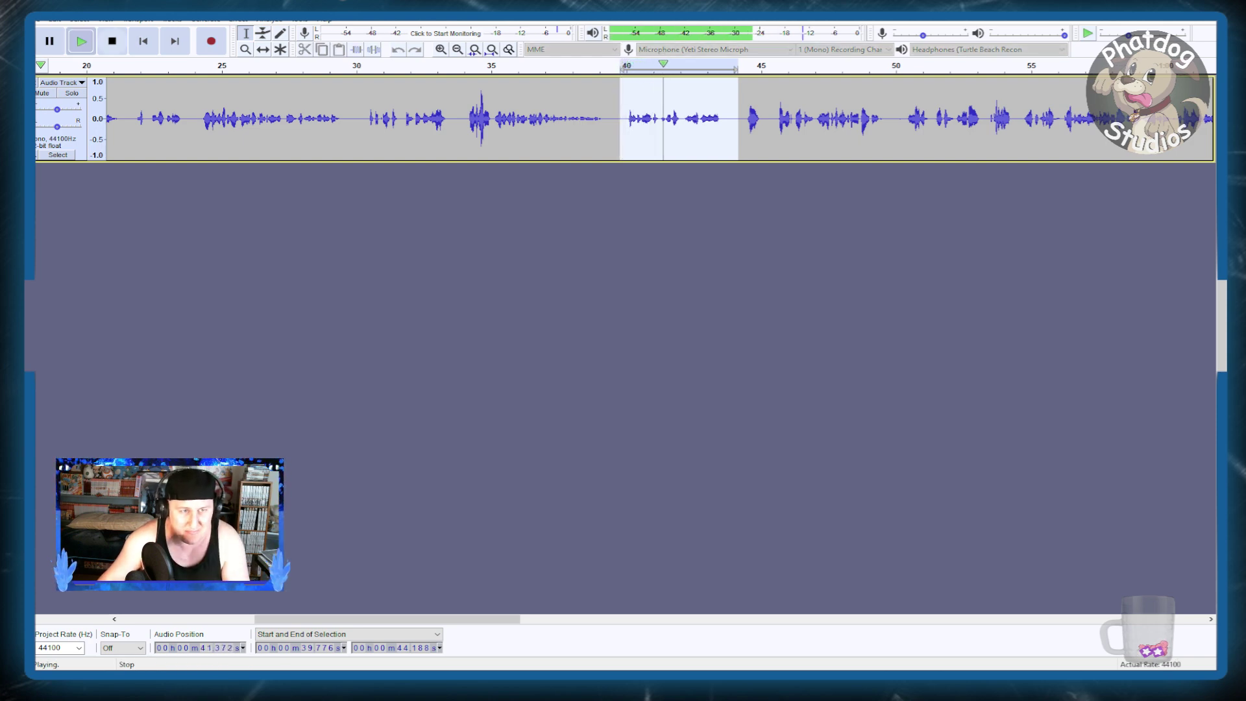
key("space")
key("Delete")
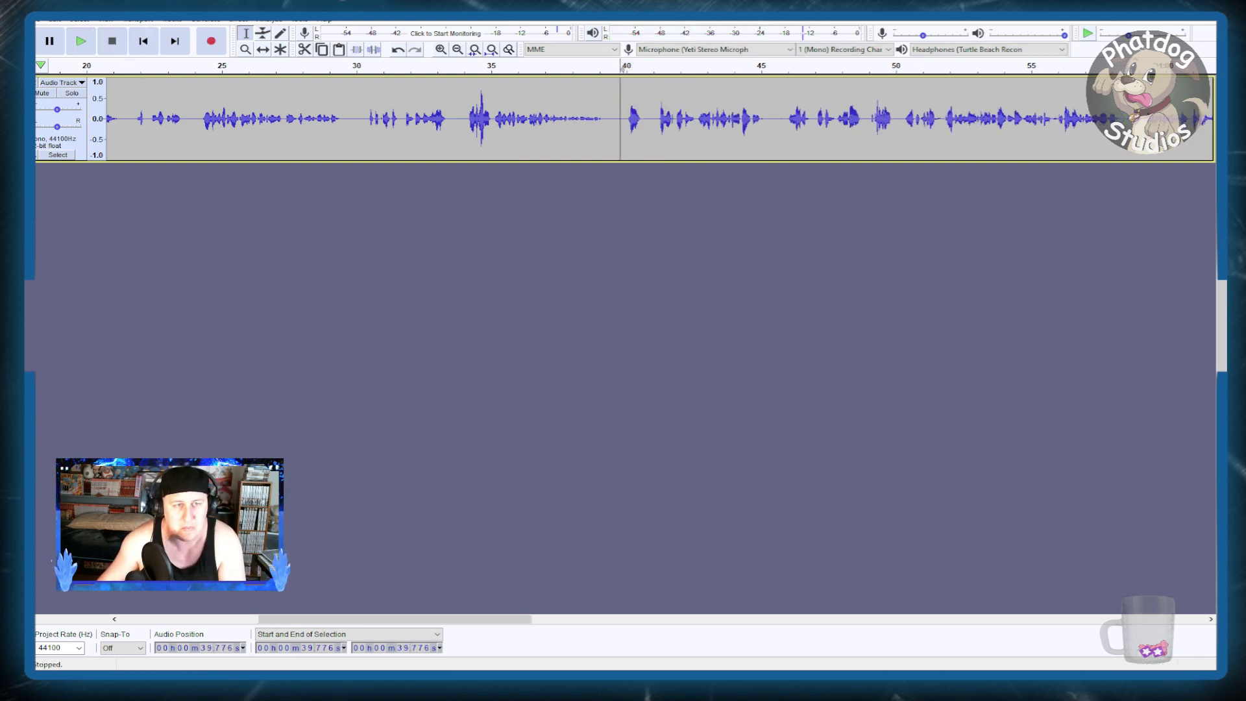
- Play the track from about 39.8 s, and stop with the cursor set at about 45.6 s
left_click(81, 40)
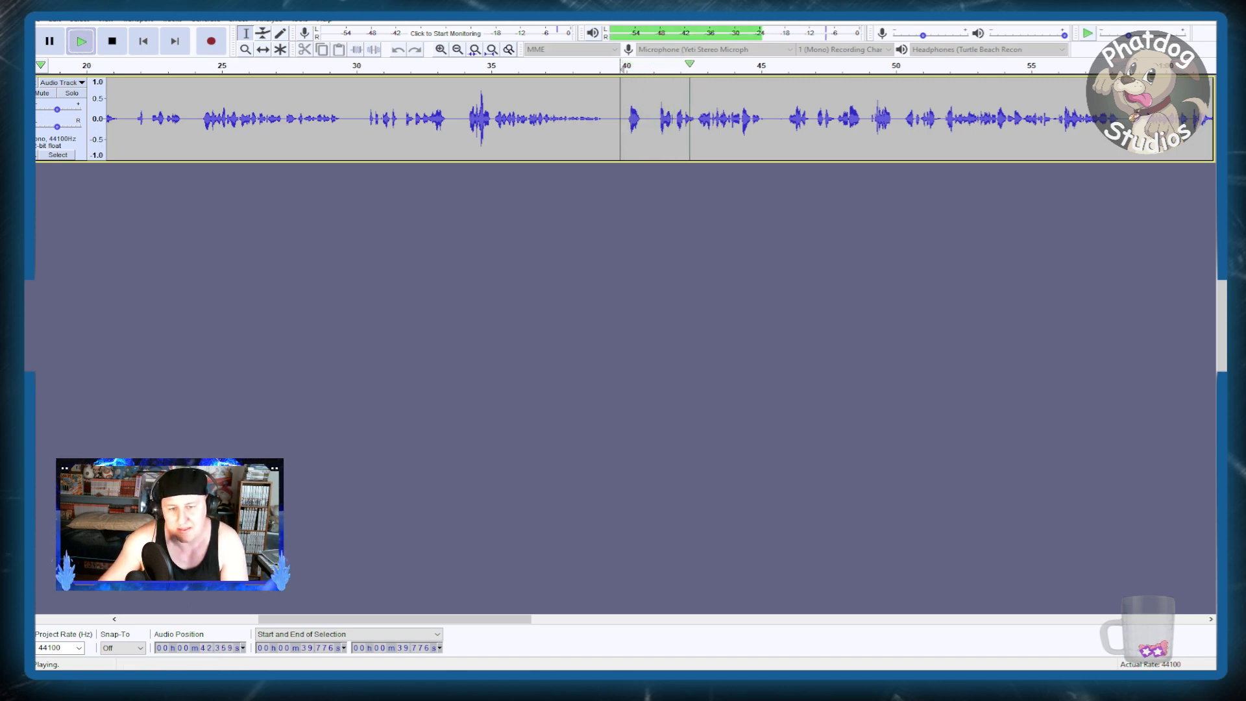
scroll(623, 118, "right", 2)
scroll(623, 118, "right", 5)
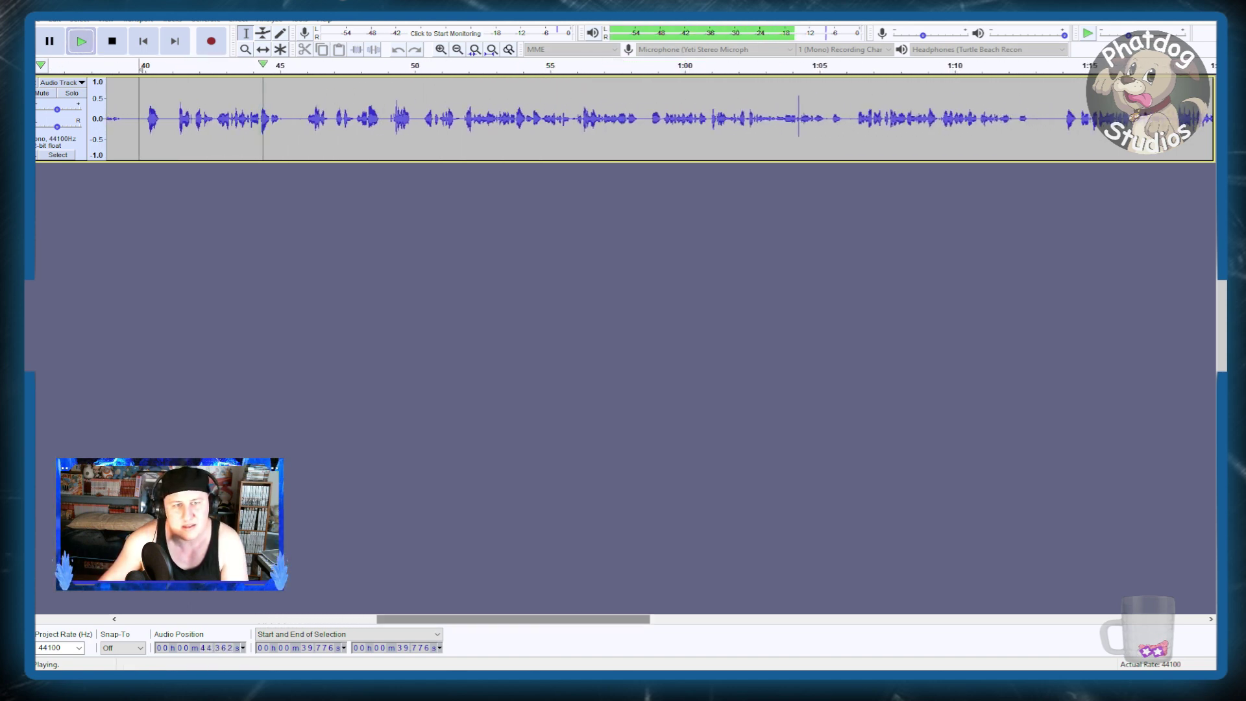
key("x")
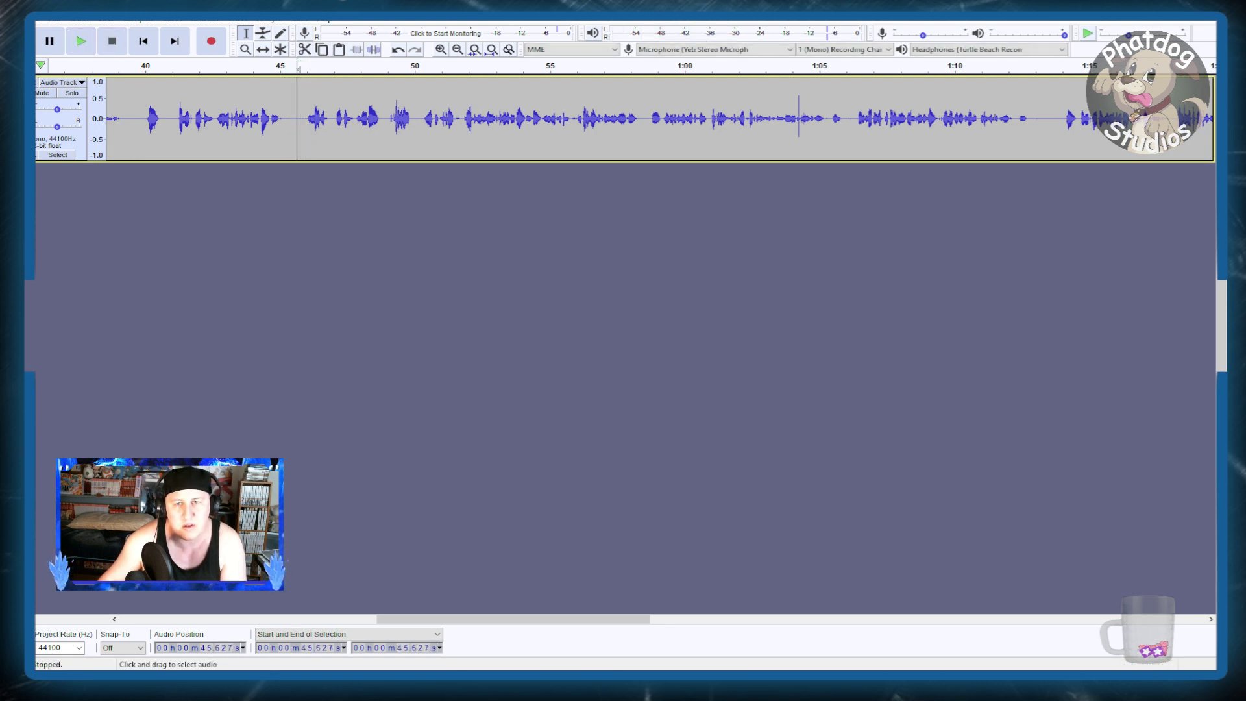
- Delete the audio from about 45.6 s to 1:13.8, and play the track from the cut
left_click_drag(296, 118, 1059, 118)
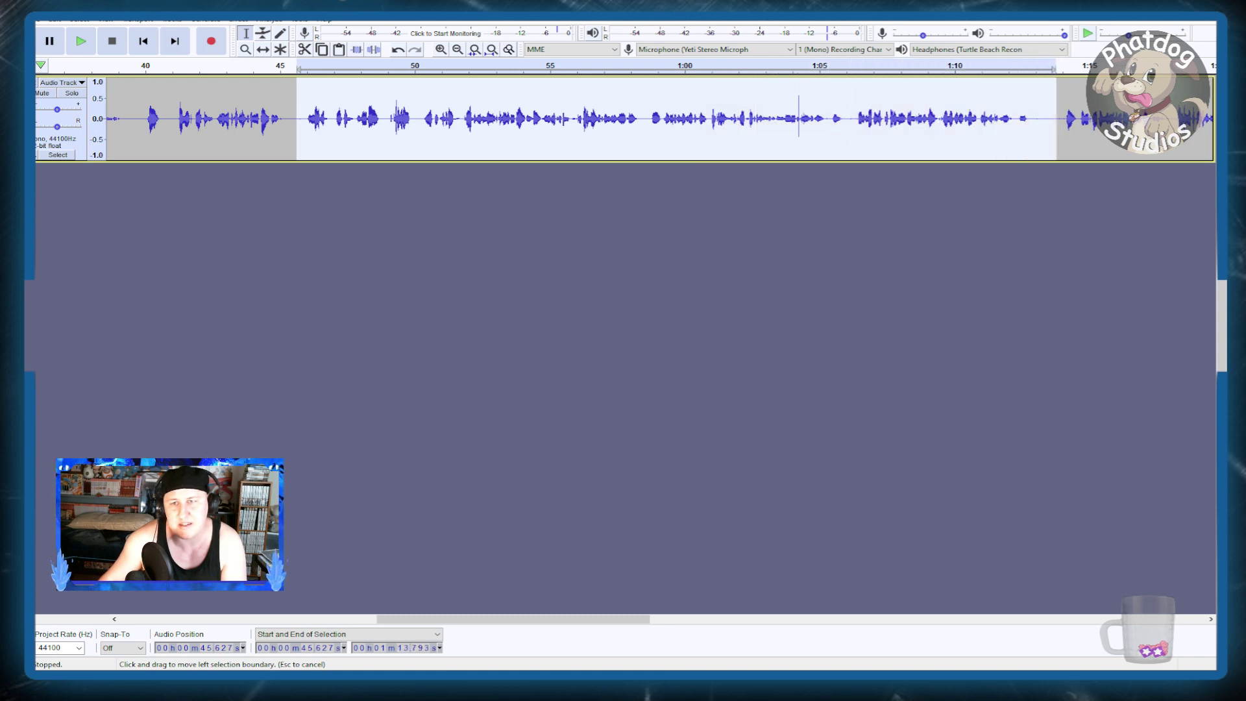
key("Delete")
key("space")
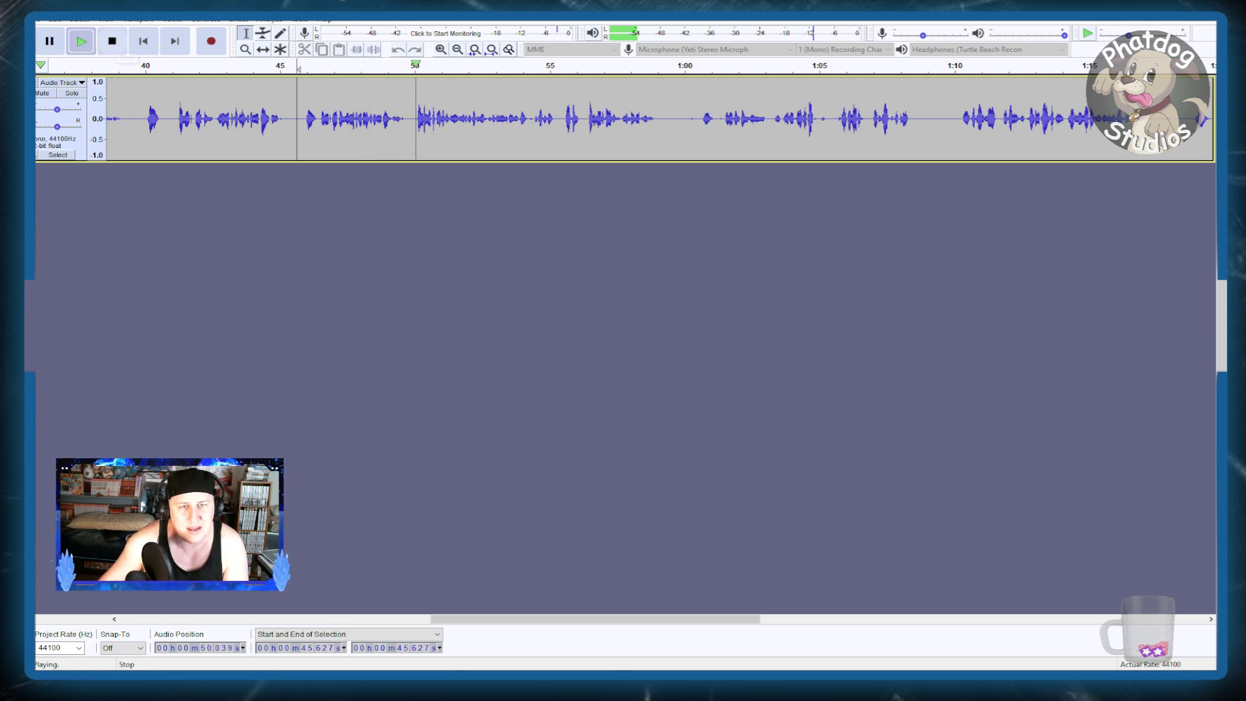
- Stop playback, delete the audio from about 49.9 s to 1:00.4, and play the track from the cut
left_click(112, 42)
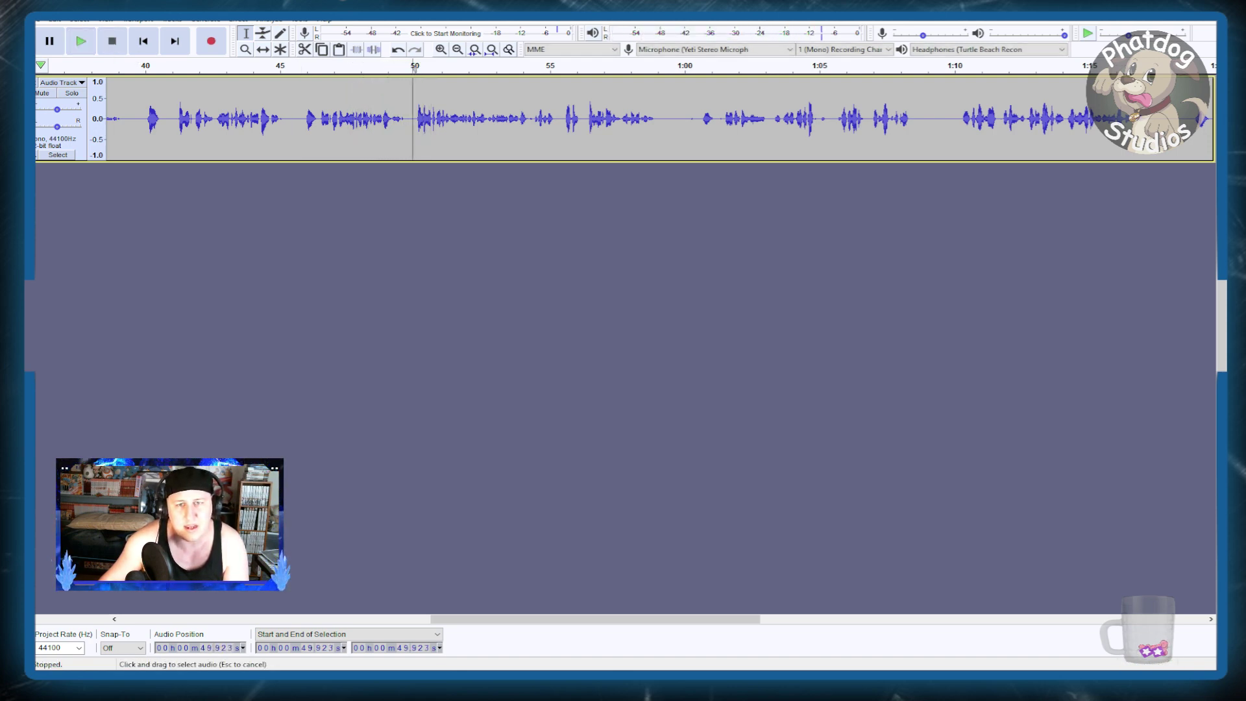
left_click_drag(413, 119, 692, 119)
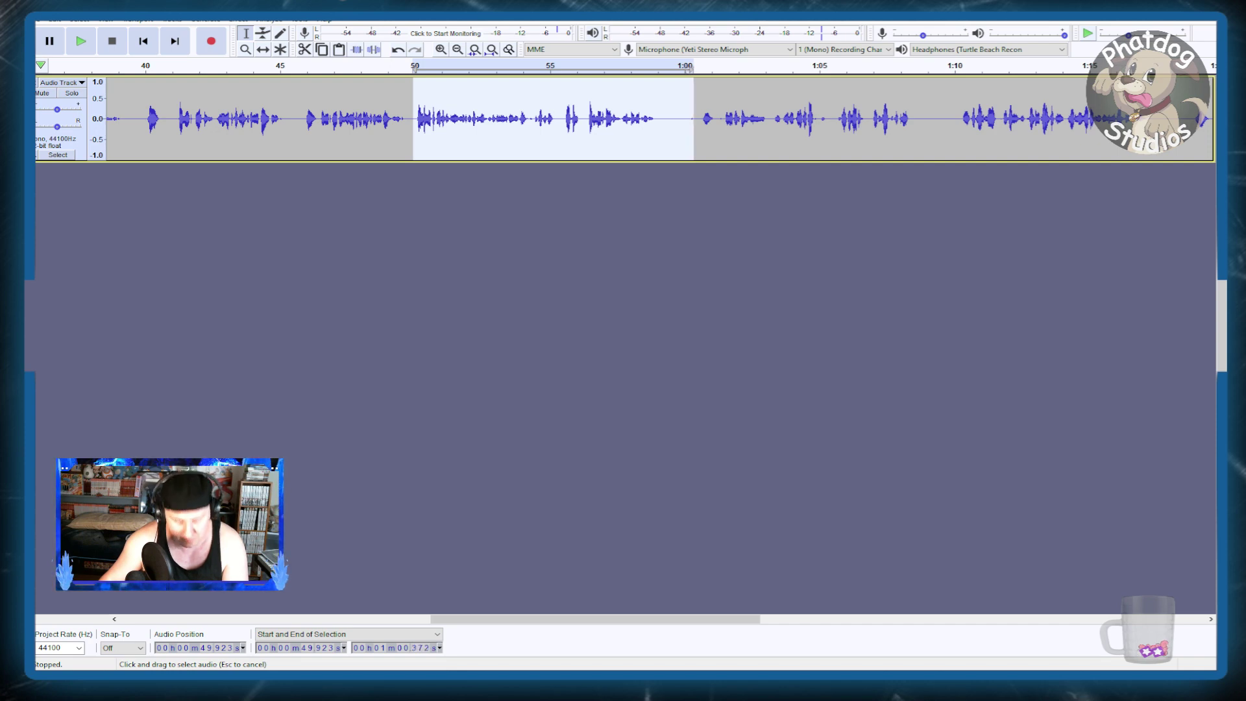
key("Delete")
key("space")
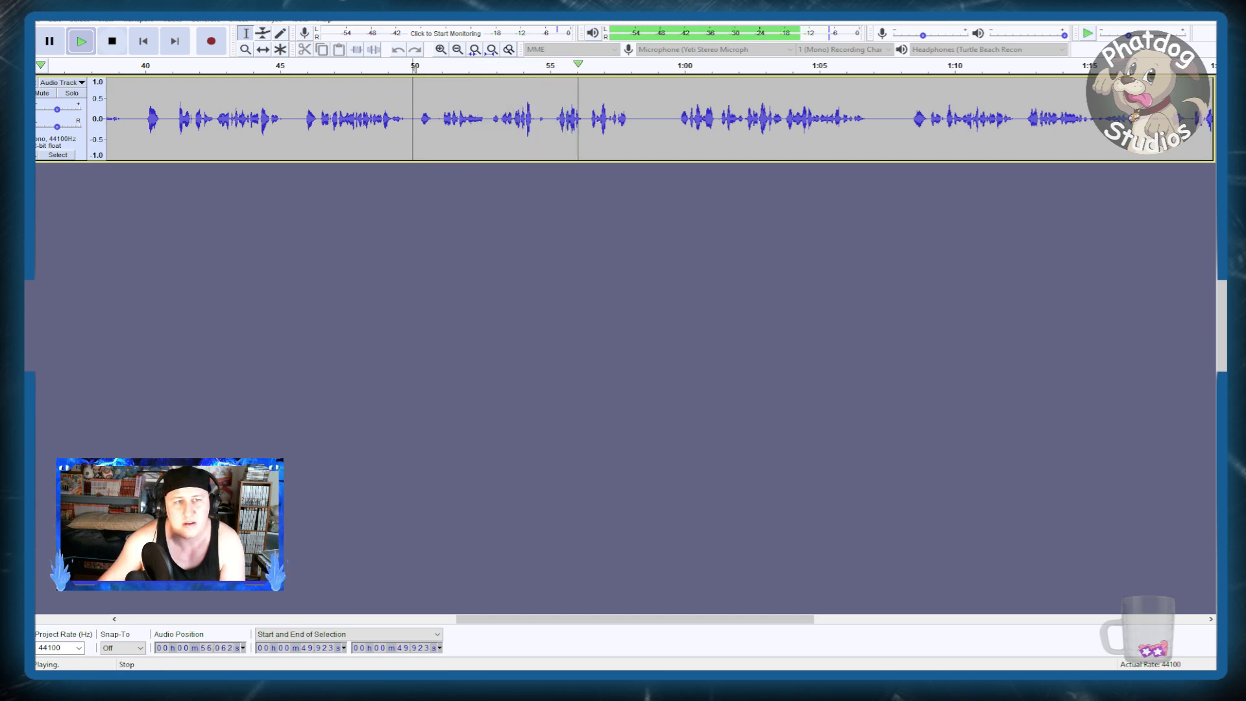
- Delete the audio from about 49.9 s to 59.5 s, and briefly play the track from the cut
key("space")
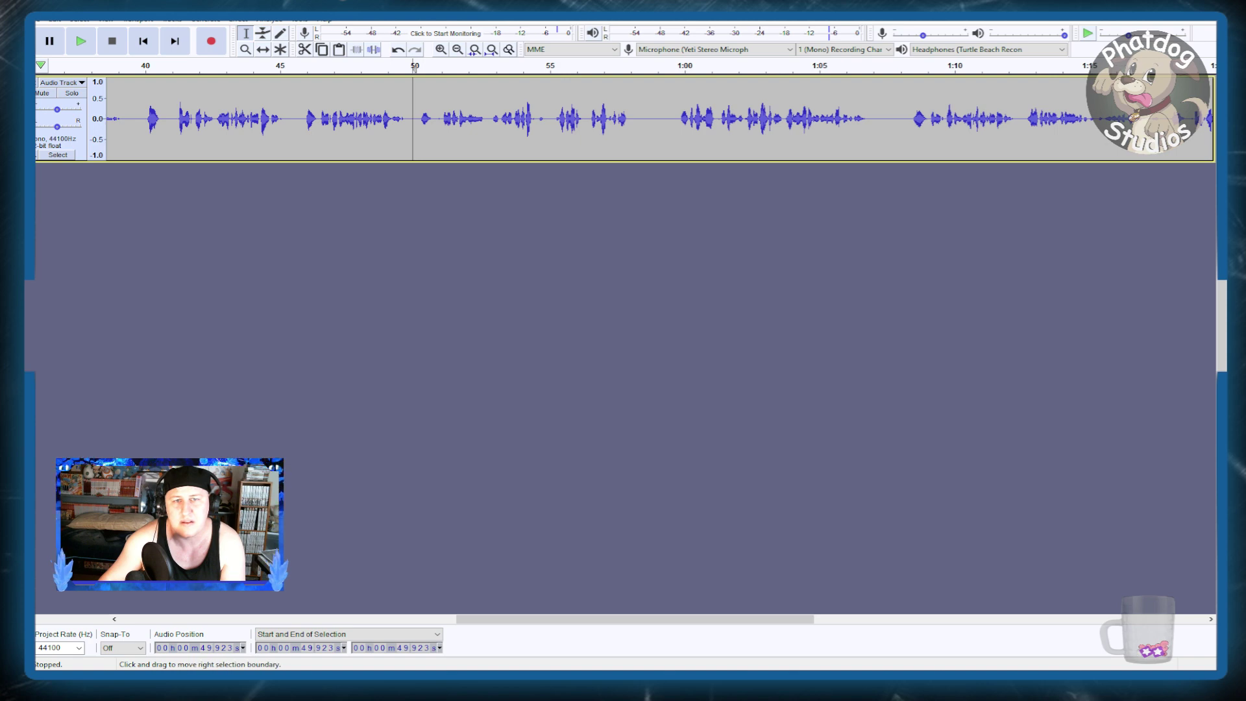
left_click_drag(413, 117, 671, 117)
key("Delete")
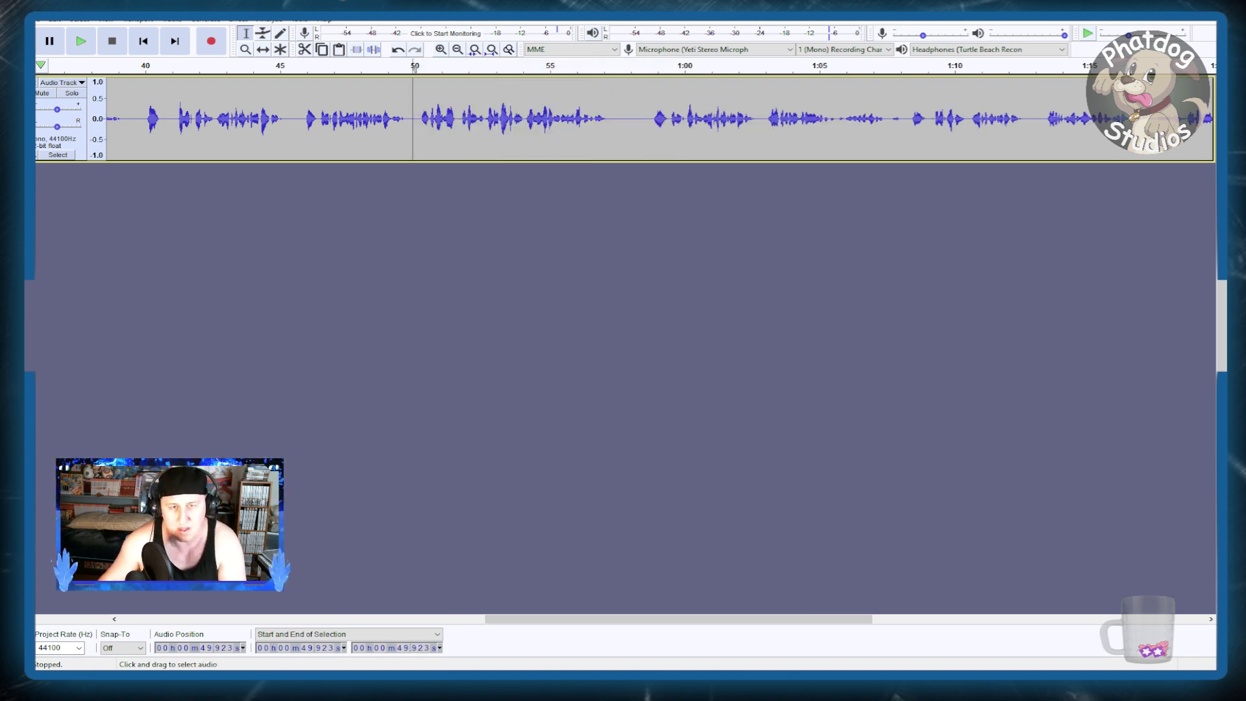
key("space")
key("space")
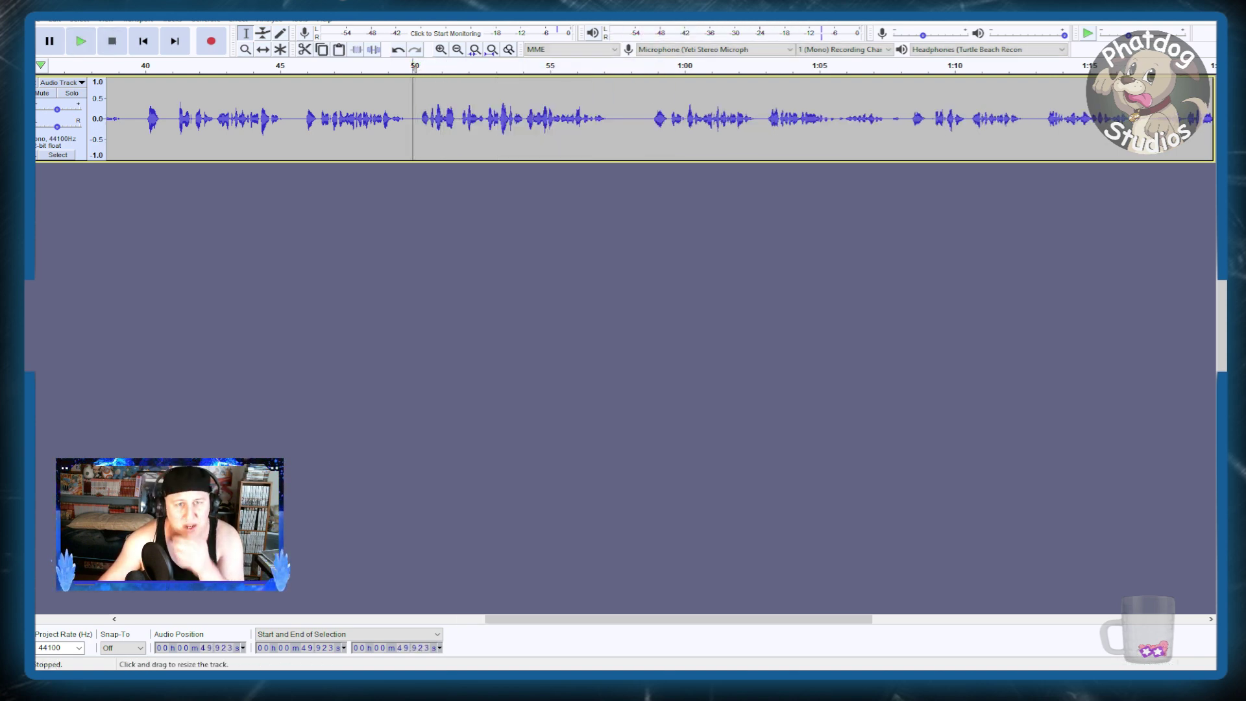
- Delete the audio from about 50.0 s to 58.6 s, and play the track from the cut
left_click_drag(414, 117, 645, 117)
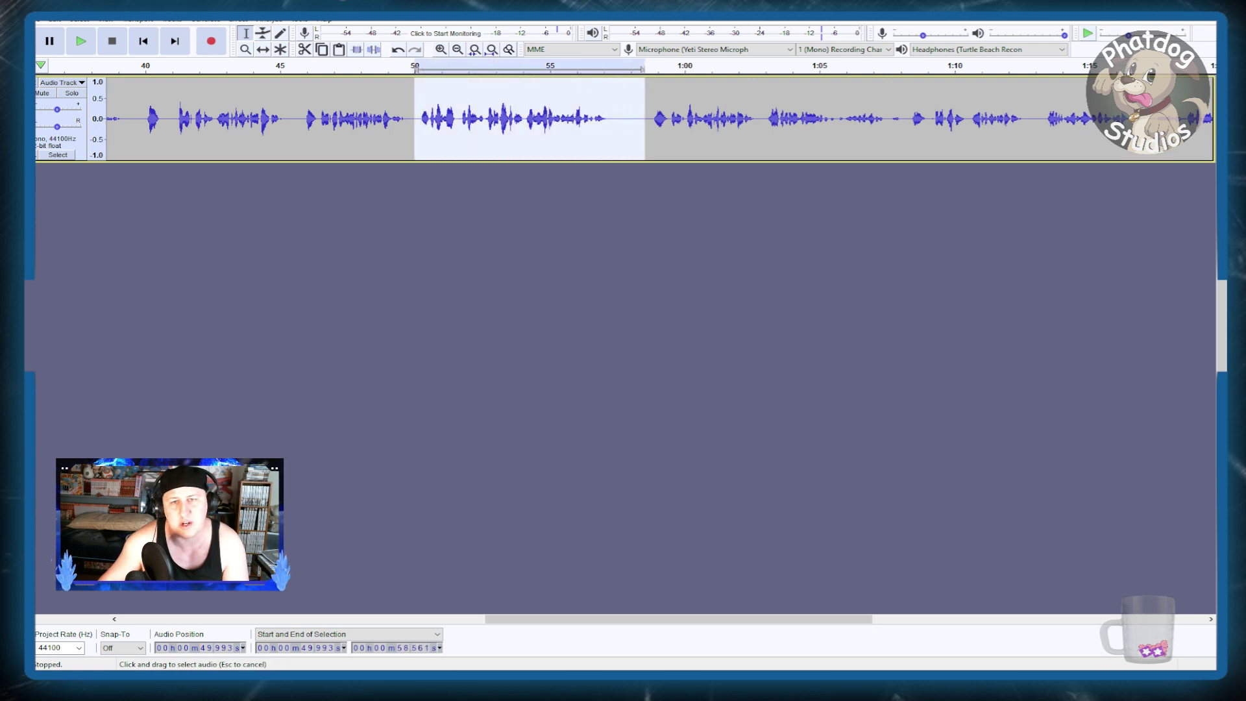
key("Delete")
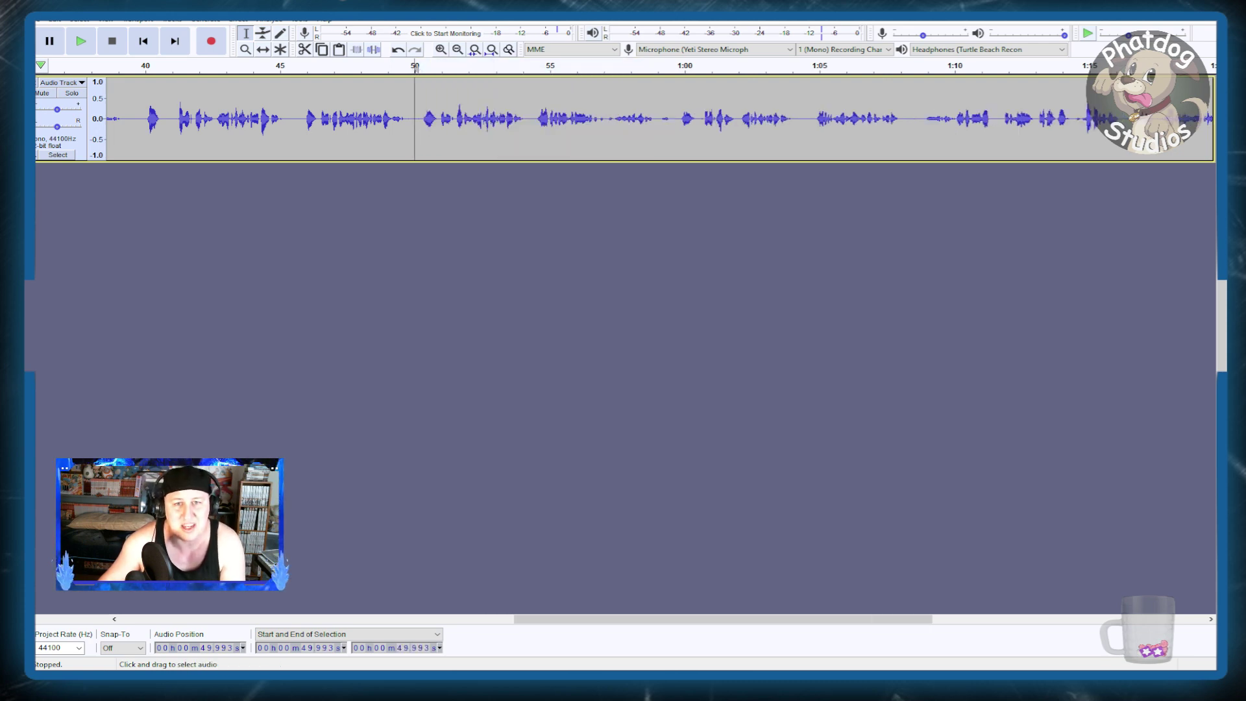
key("space")
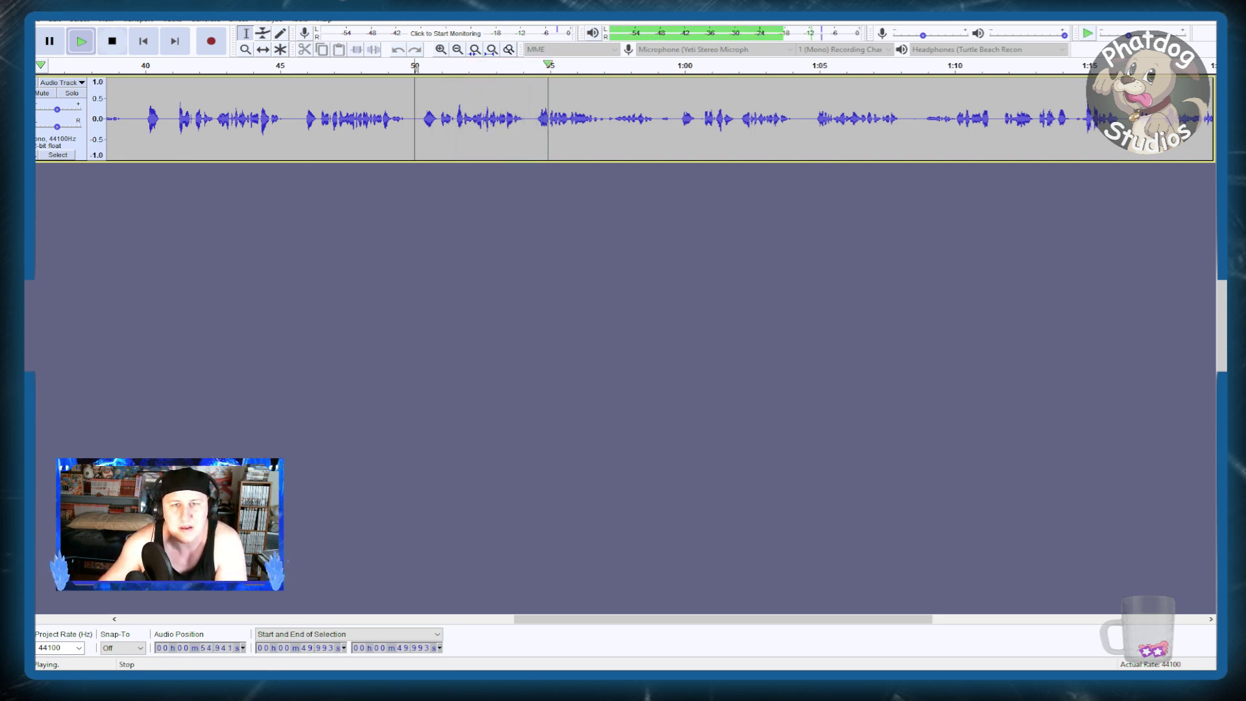
- Delete the phrase from about 54.4 s to 59.5 s, and play the track from the cut
key("space")
left_click_drag(534, 119, 672, 119)
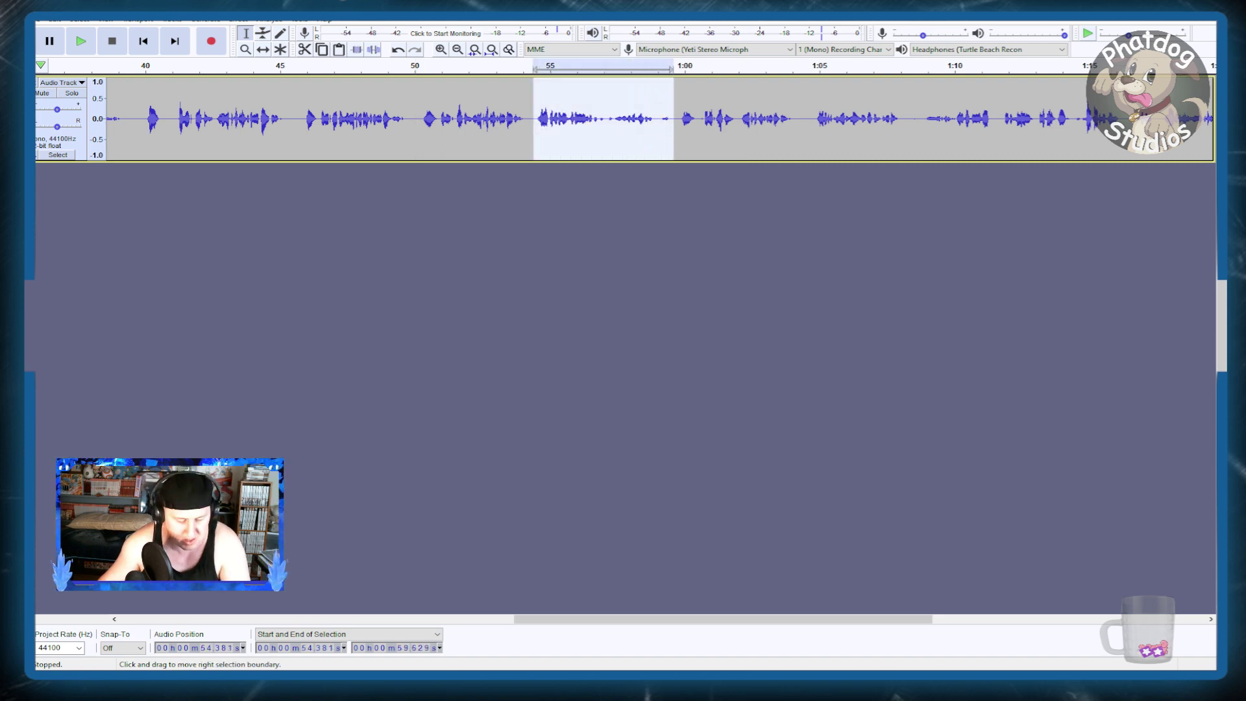
key("Delete")
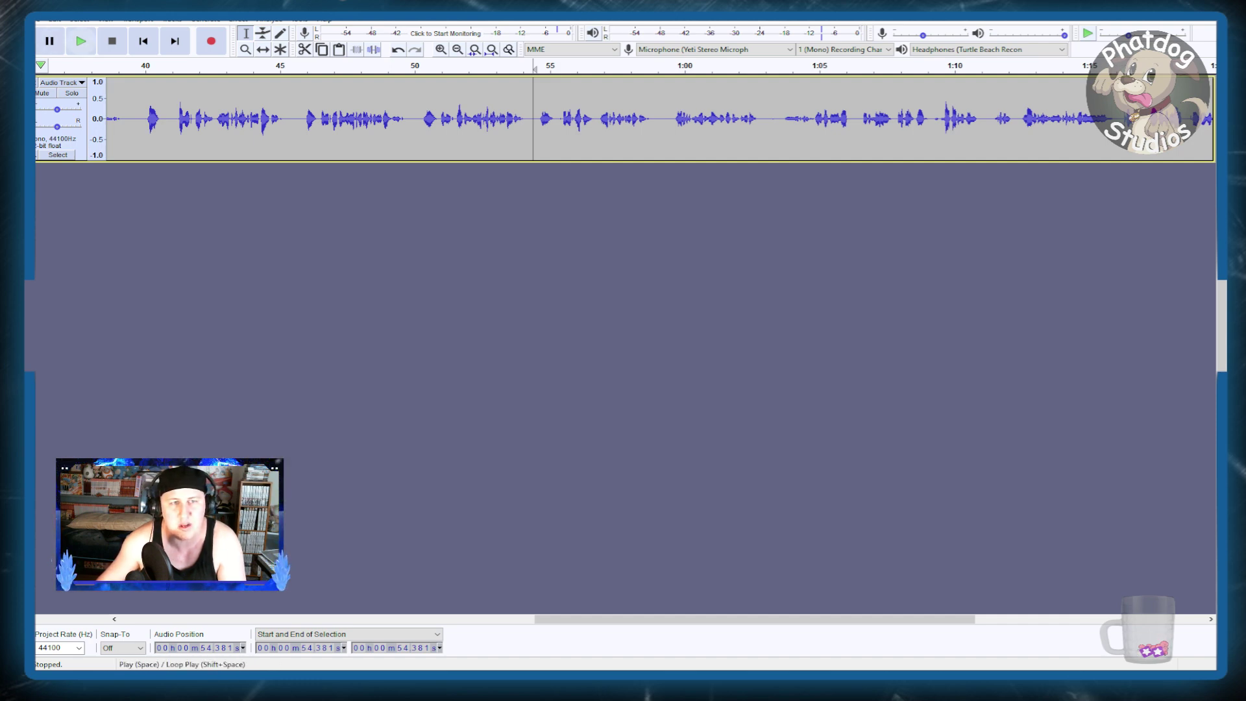
left_click(80, 41)
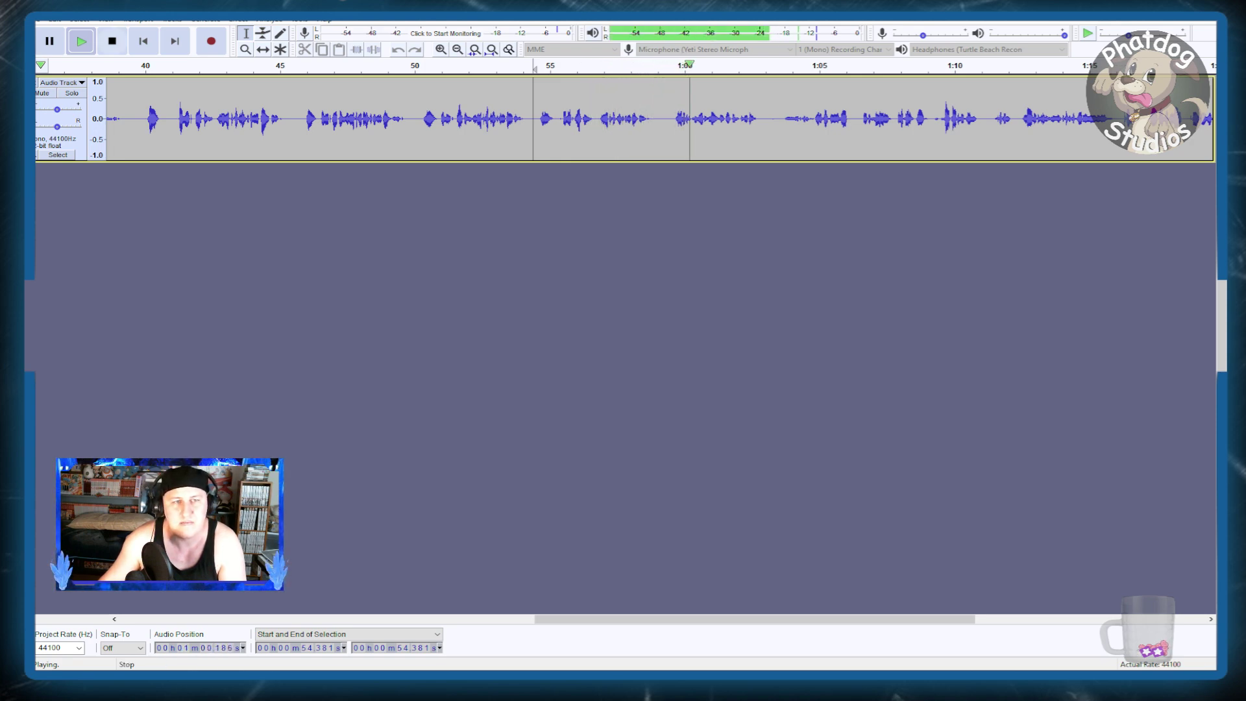
- Delete the audio from about 59.0 s to 1:17.1, and play the track from the cut
key("space")
left_click_drag(657, 119, 995, 119)
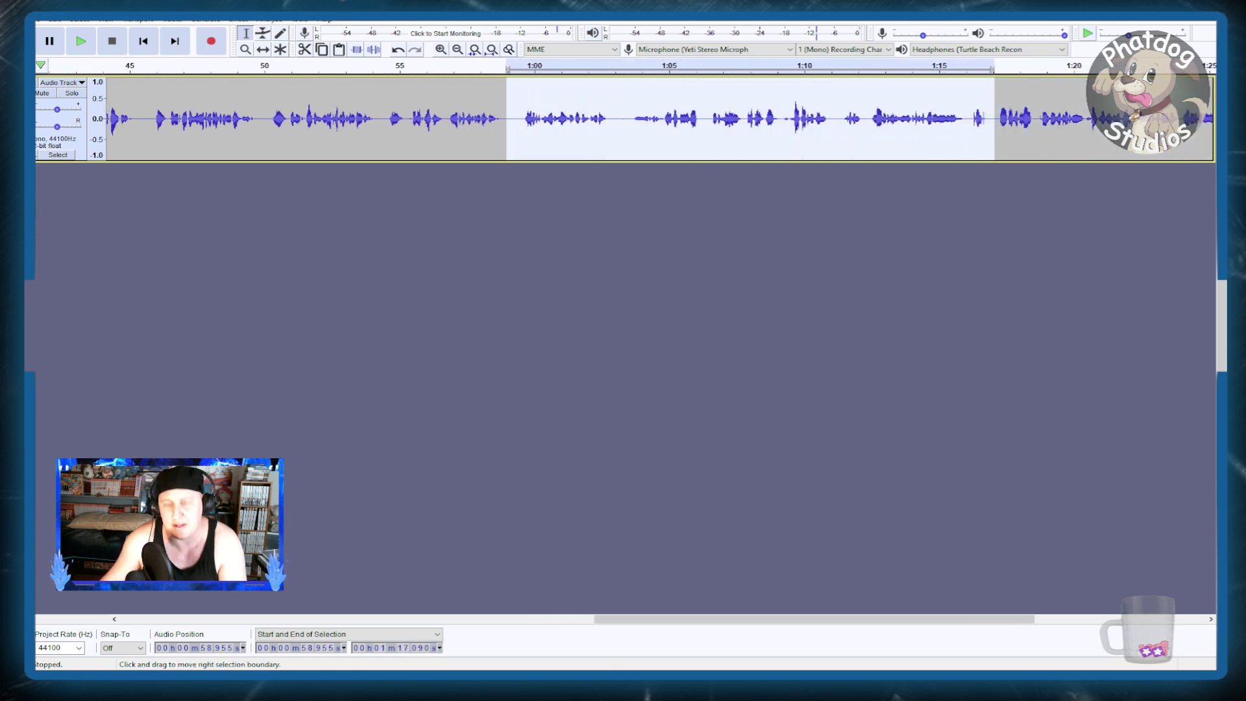
key("Delete")
key("space")
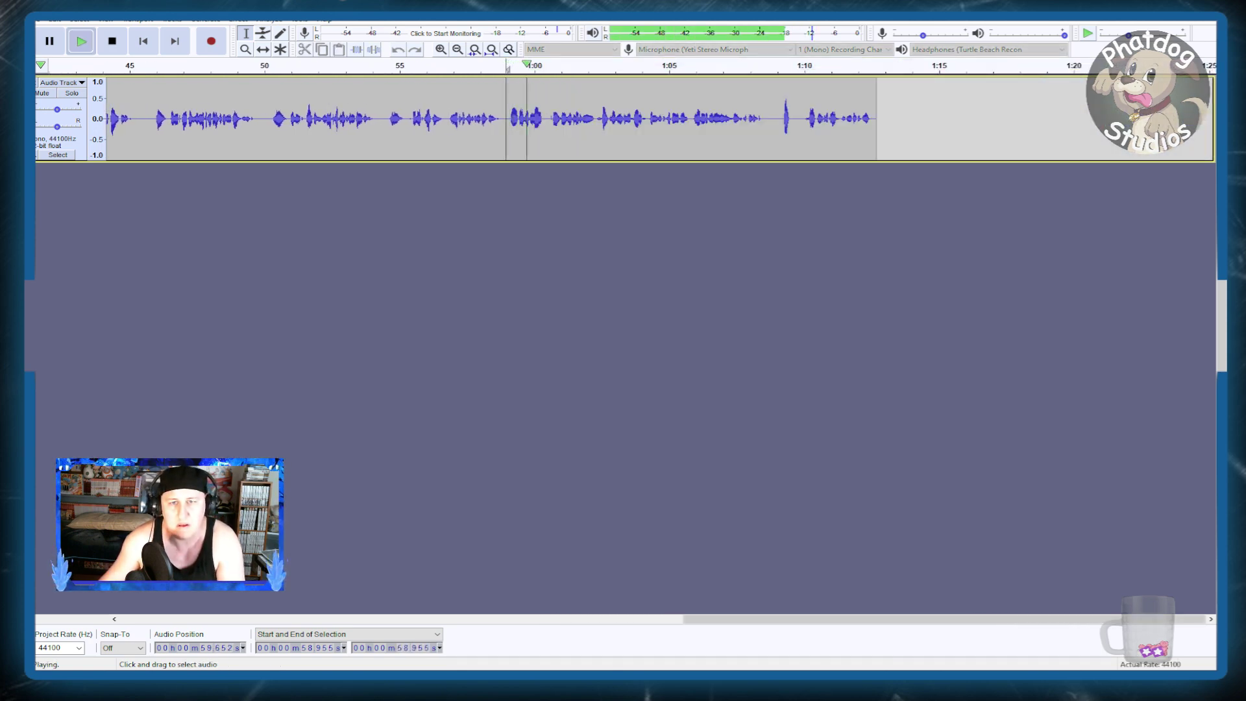
- Delete the audio from about 59.0 s to 1:08.9, and play the track from the cut
key("space")
left_click_drag(507, 119, 775, 119)
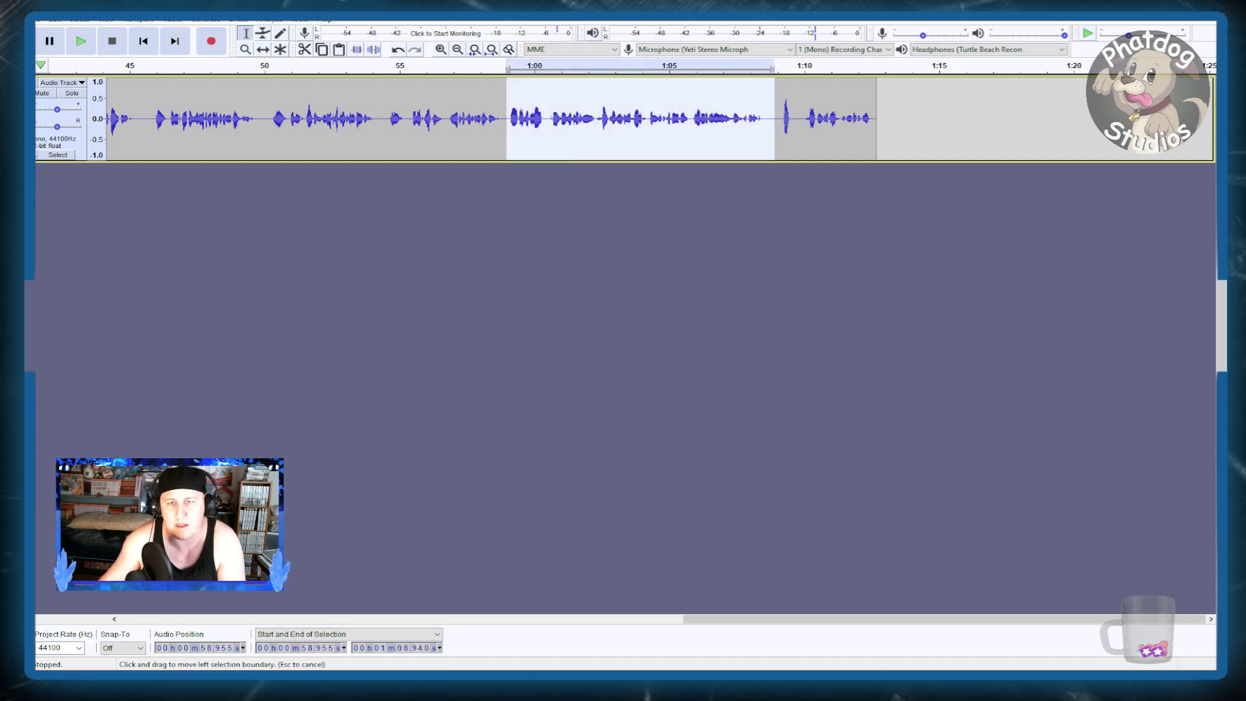
key("Delete")
key("space")
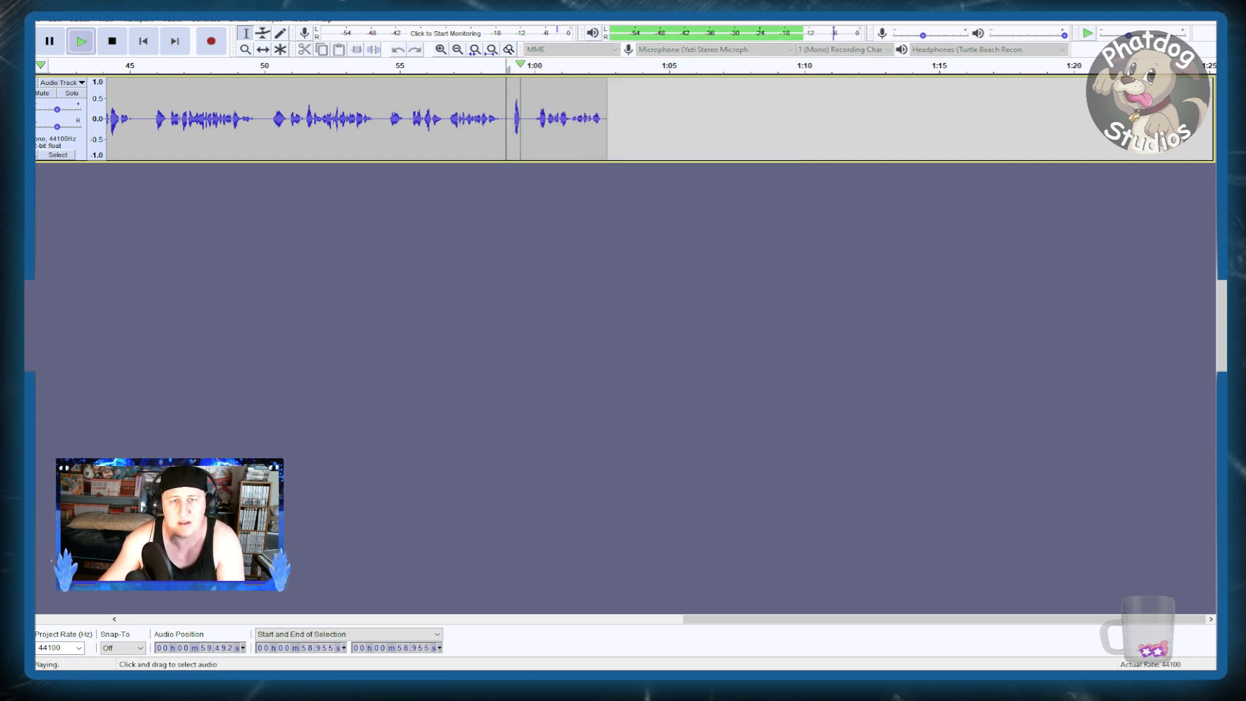
- Stop playback, and delete the remaining audio from about 59.0 s to the end of the track
key("space")
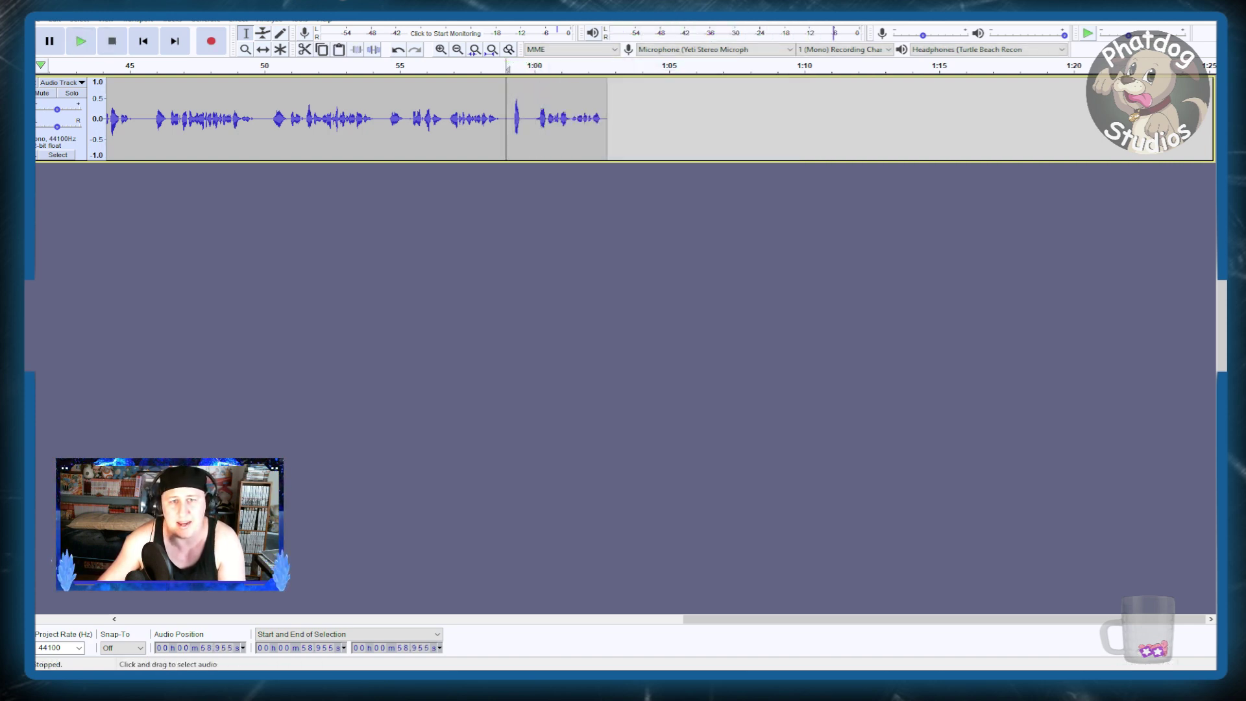
left_click_drag(506, 119, 614, 118)
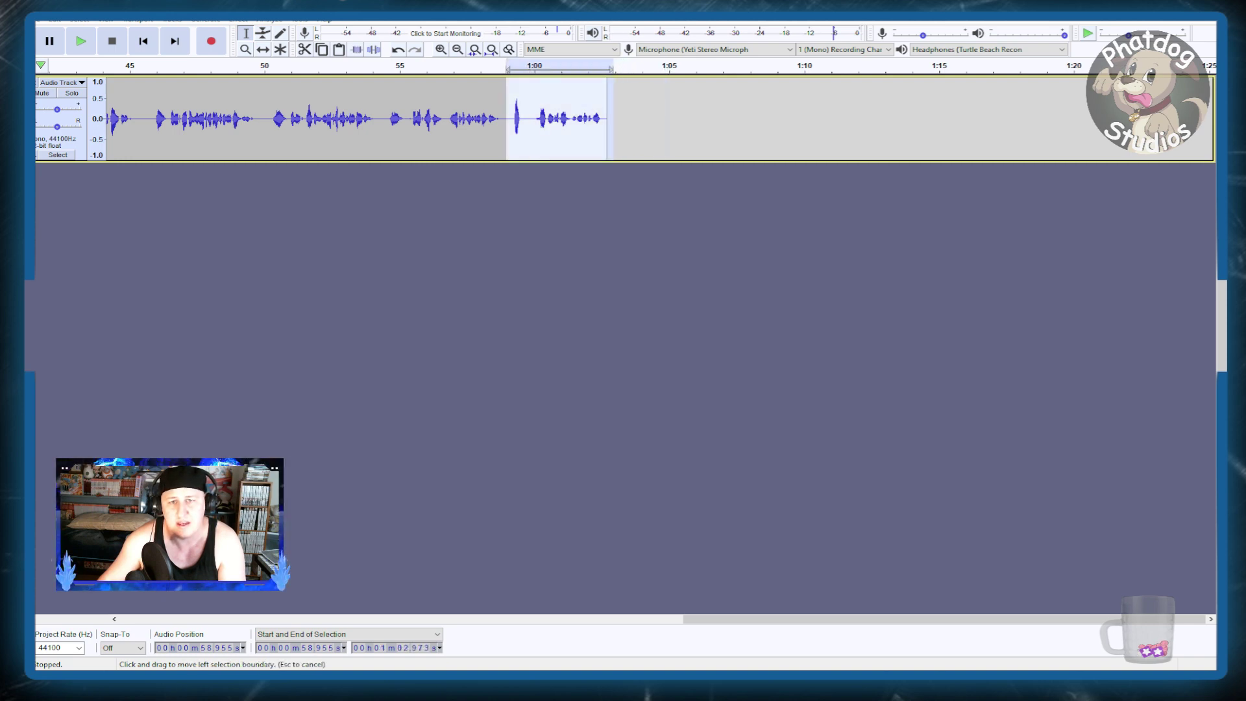
key("Delete")
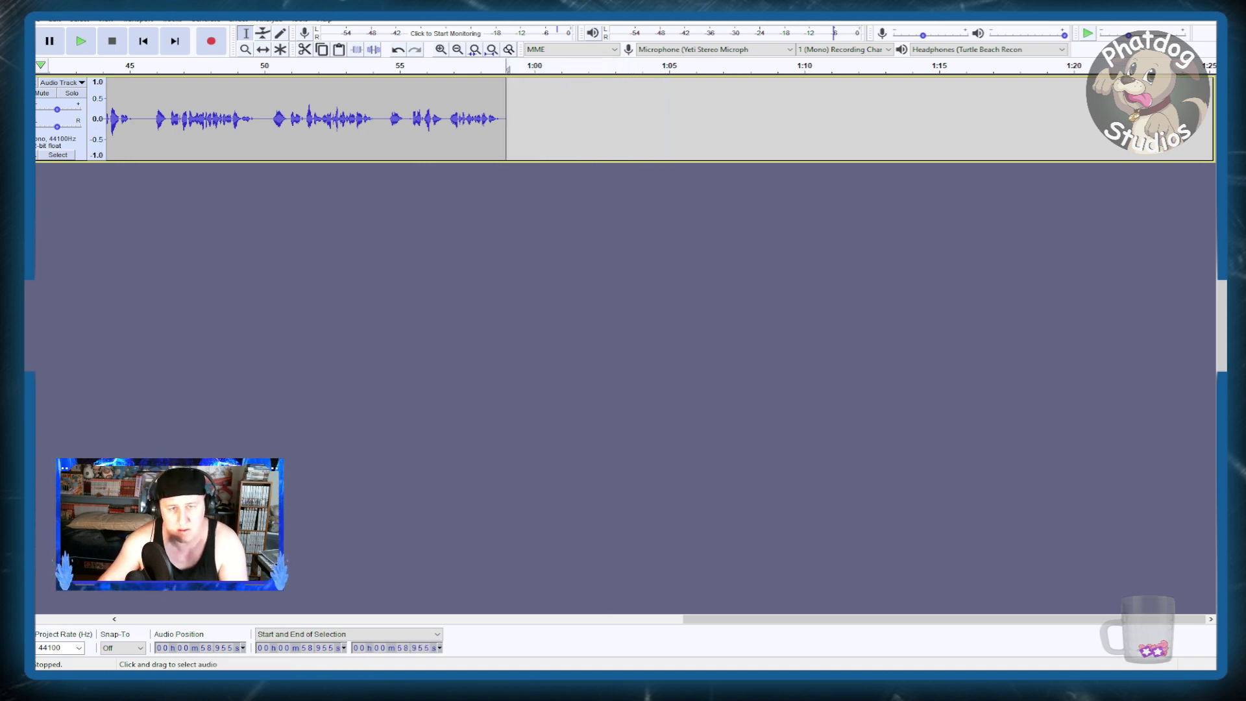
- Normalize the whole track to a peak amplitude of -3.0 dB with DC offset removal
scroll(649, 118, "left", 5)
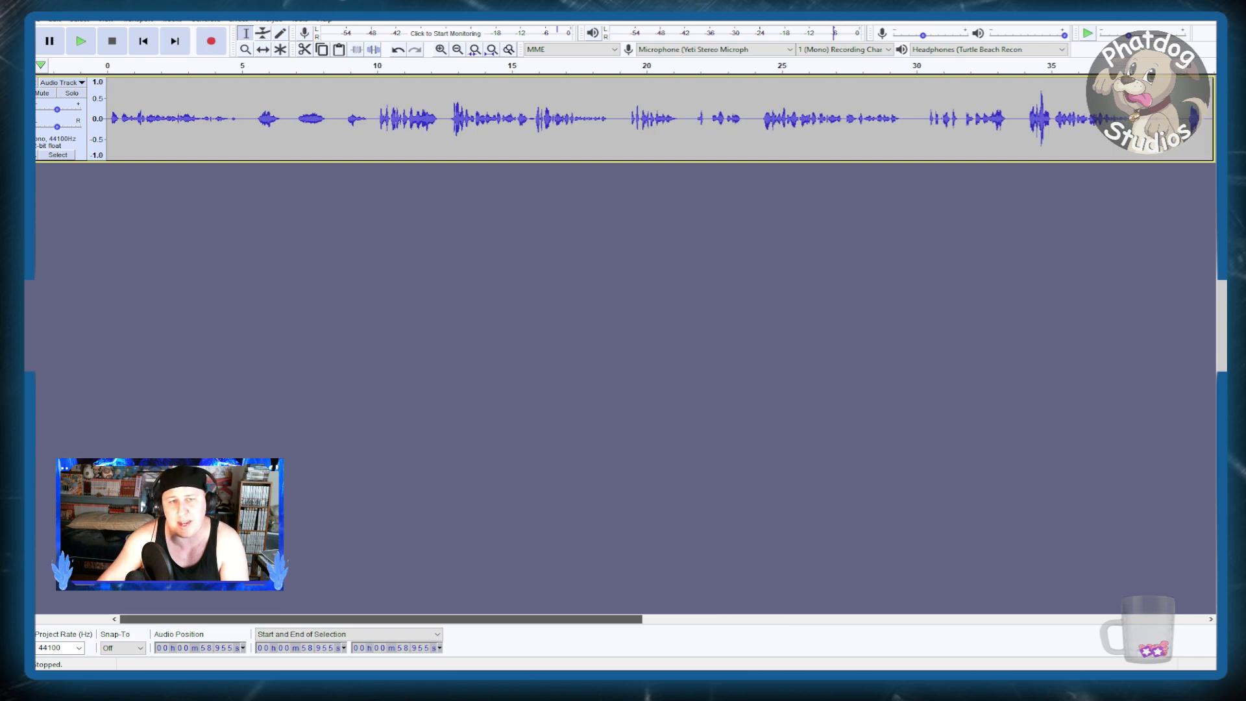
scroll(649, 118, "right", 5)
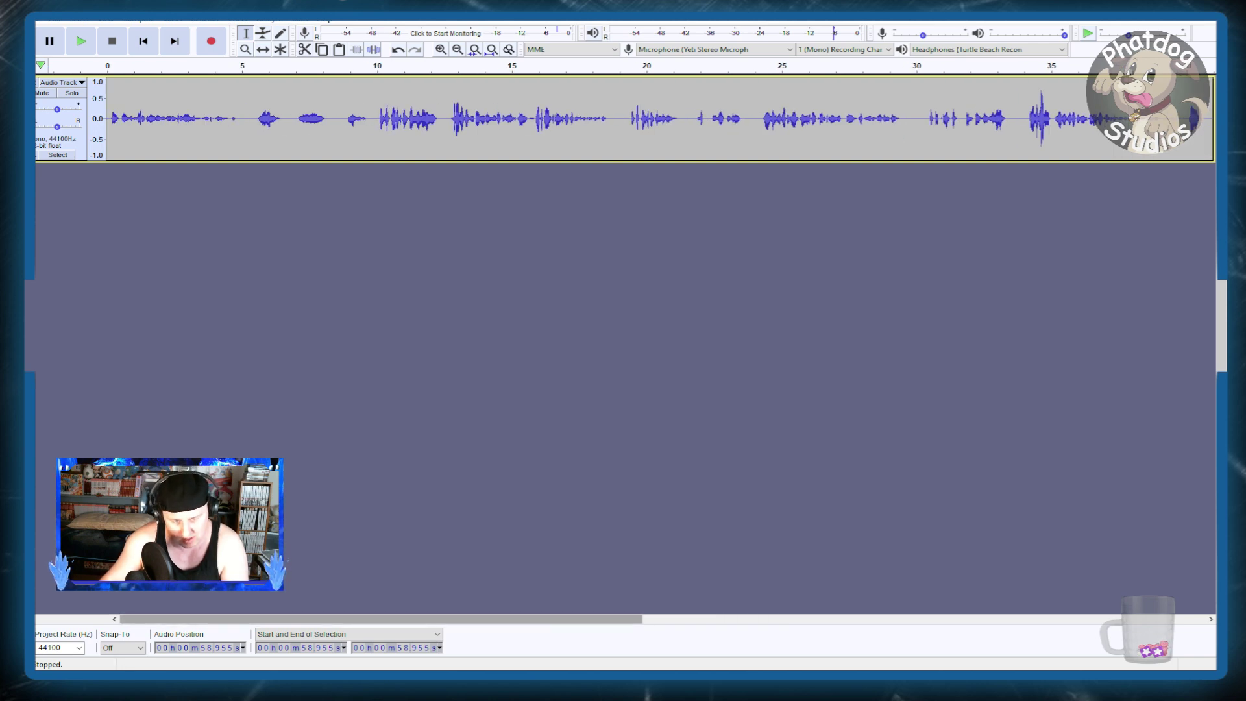
key("ctrl+a")
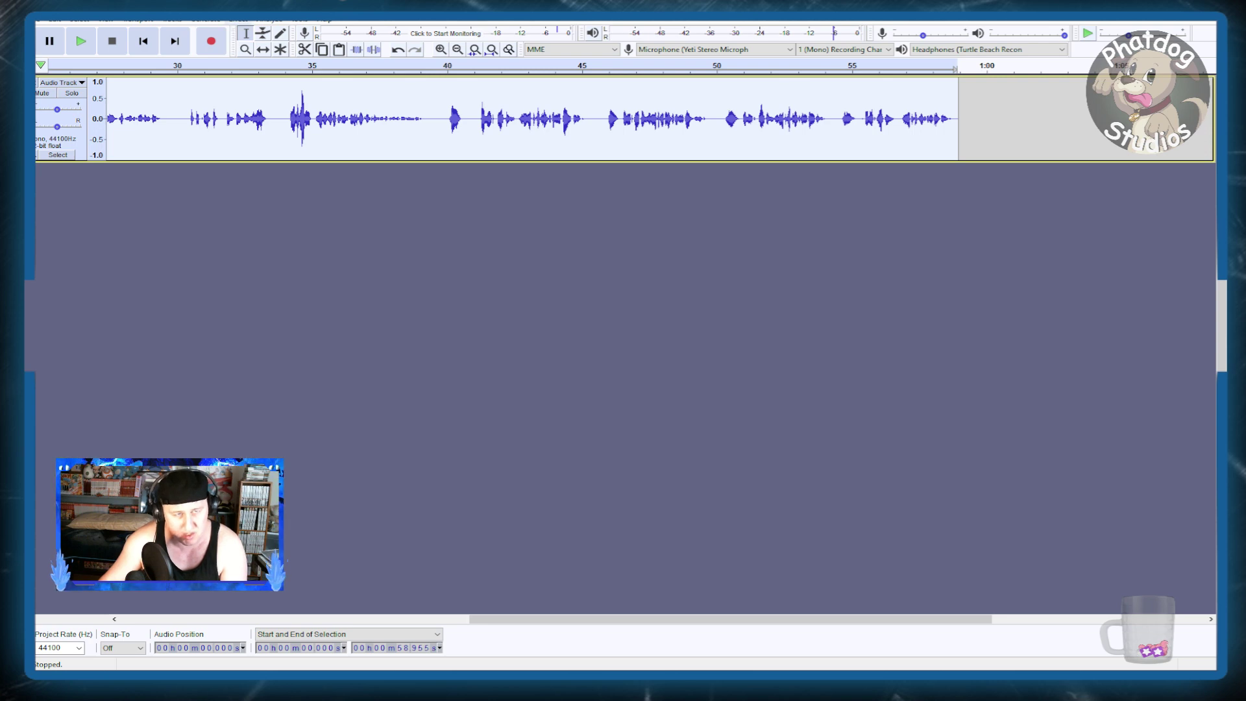
left_click(238, 18)
key("Return")
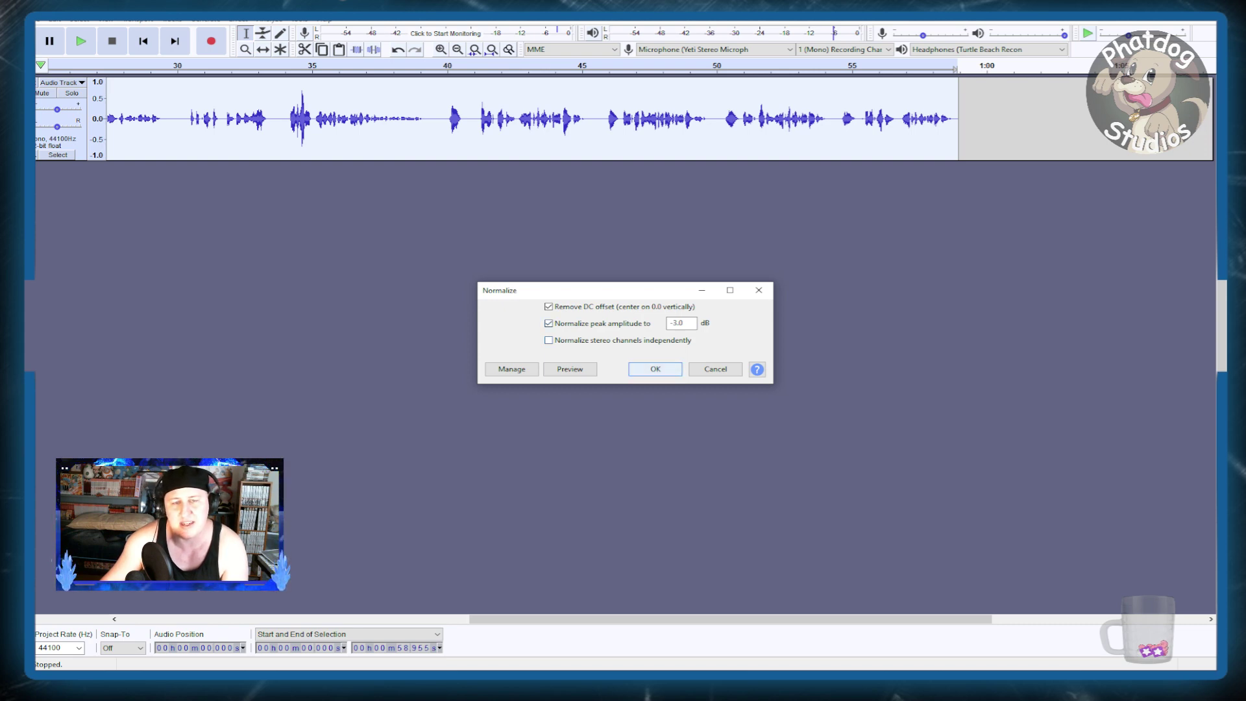
key("Return")
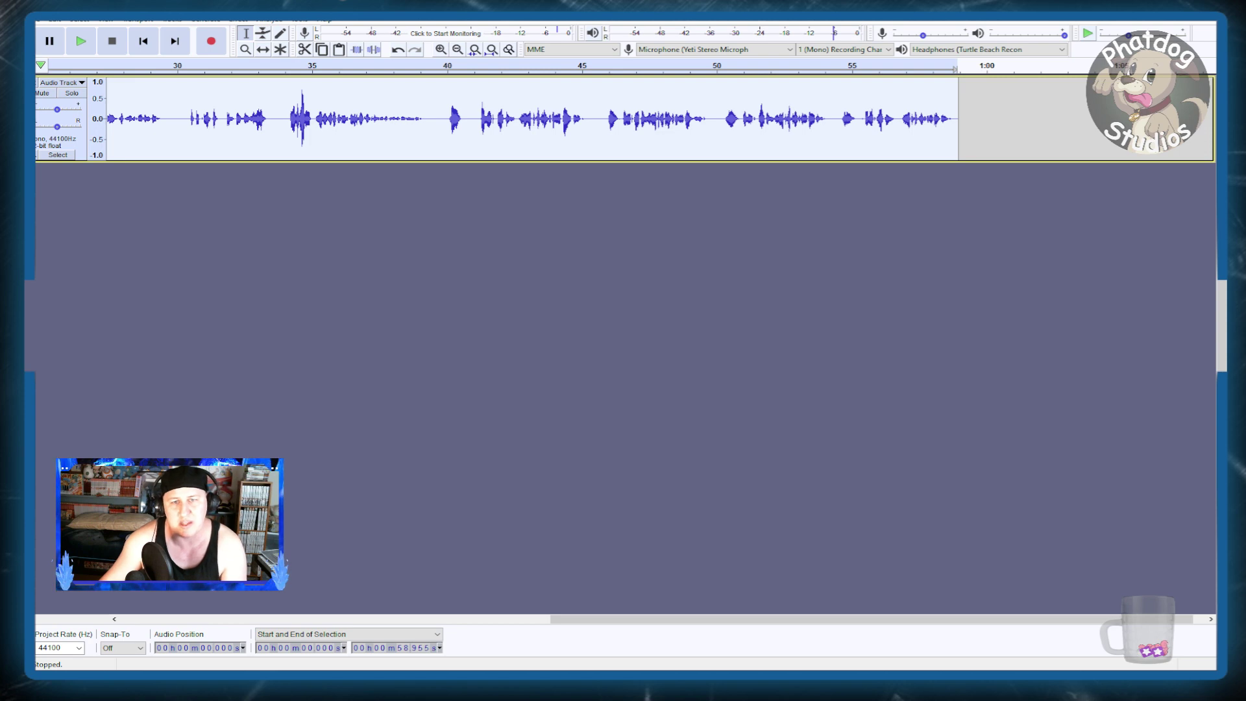
- Play the opening of the narration from the start of the track, and stop after about 6 seconds
scroll(649, 119, "left", 10)
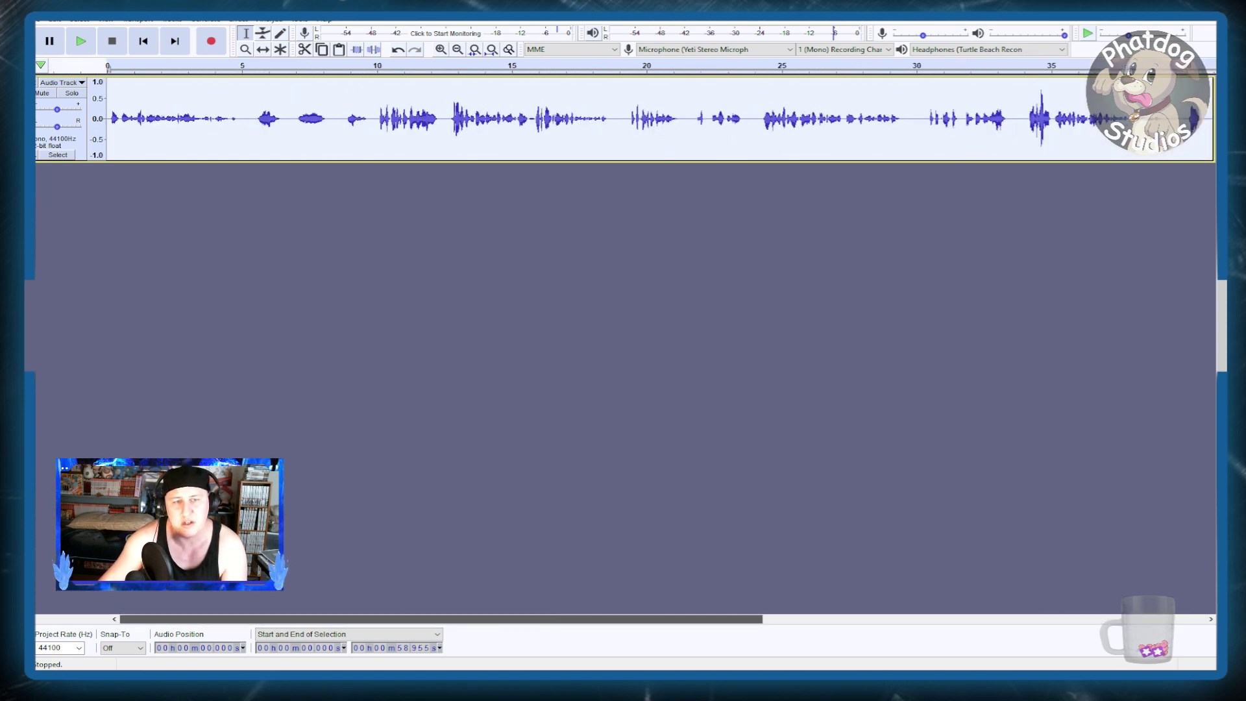
left_click(80, 41)
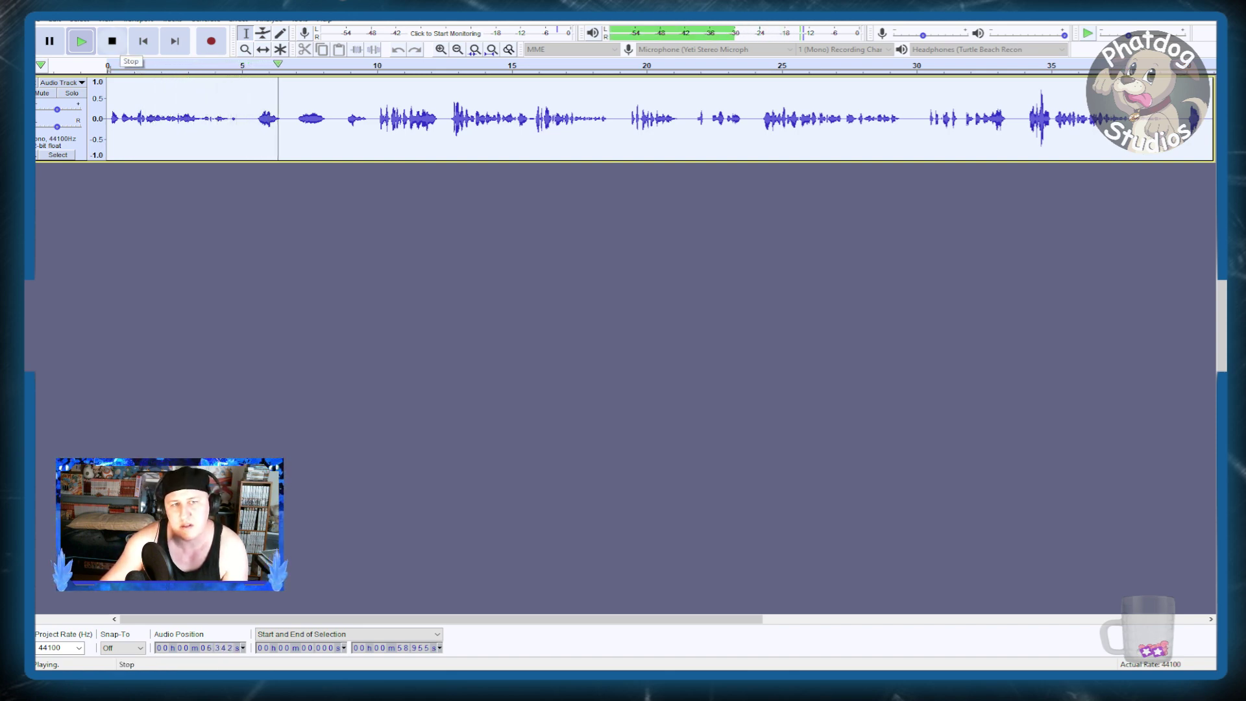
left_click(111, 42)
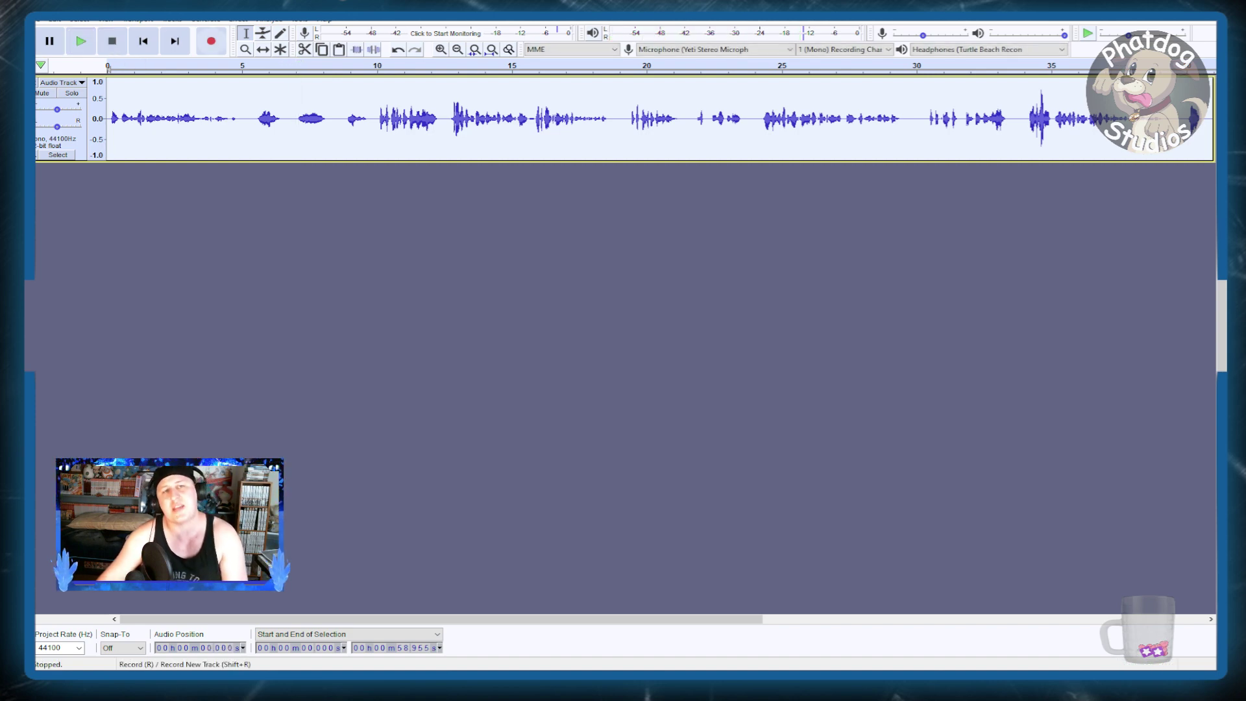
- Select the whole narration track from start to end
left_click(194, 130)
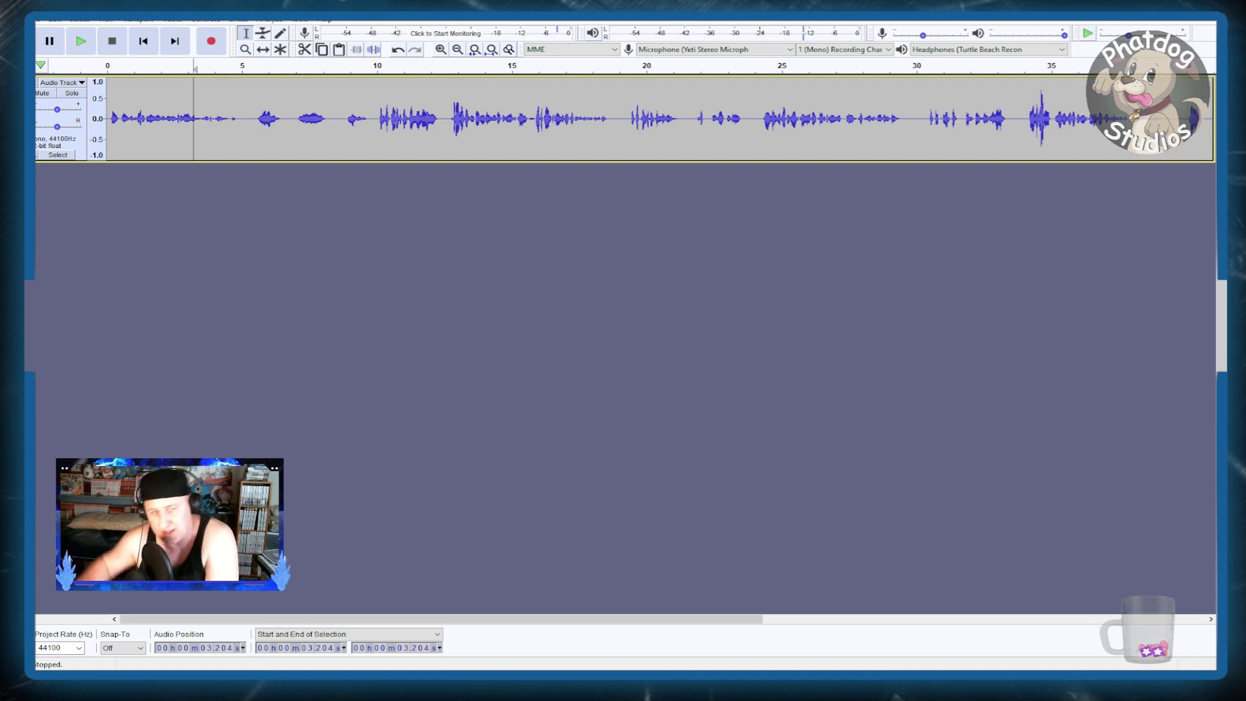
key("ctrl+a")
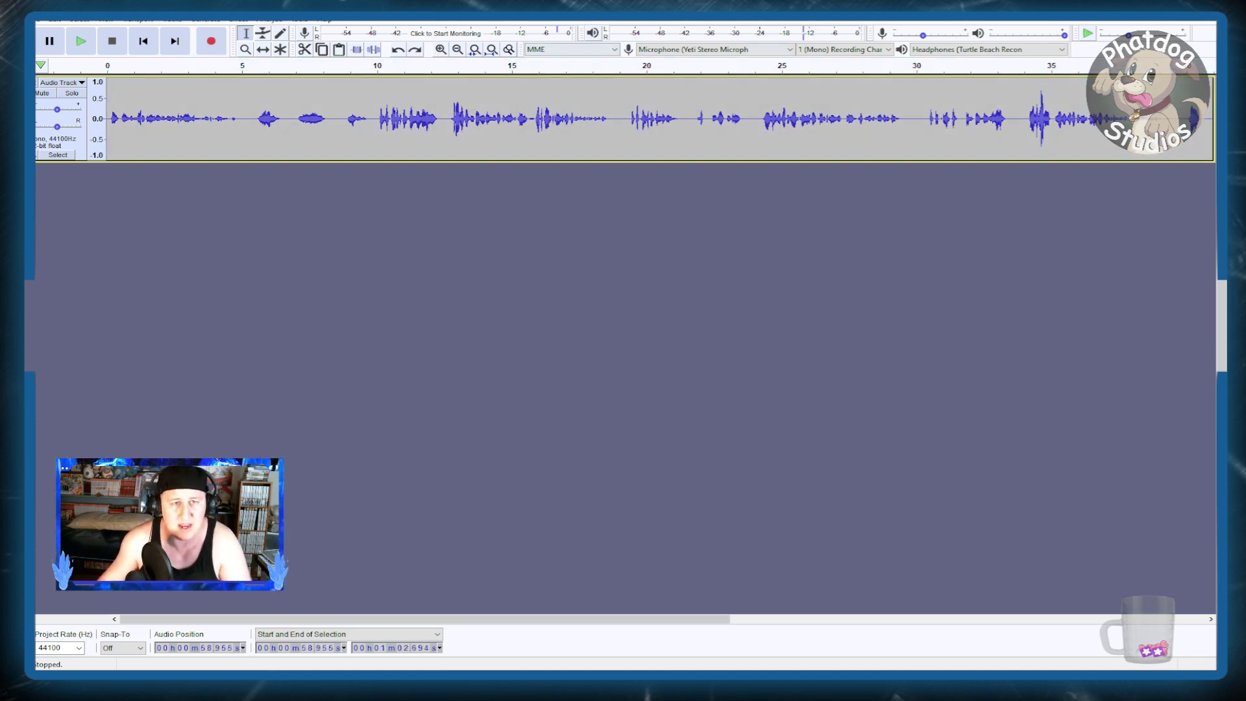
left_click(176, 117)
key("ctrl+a")
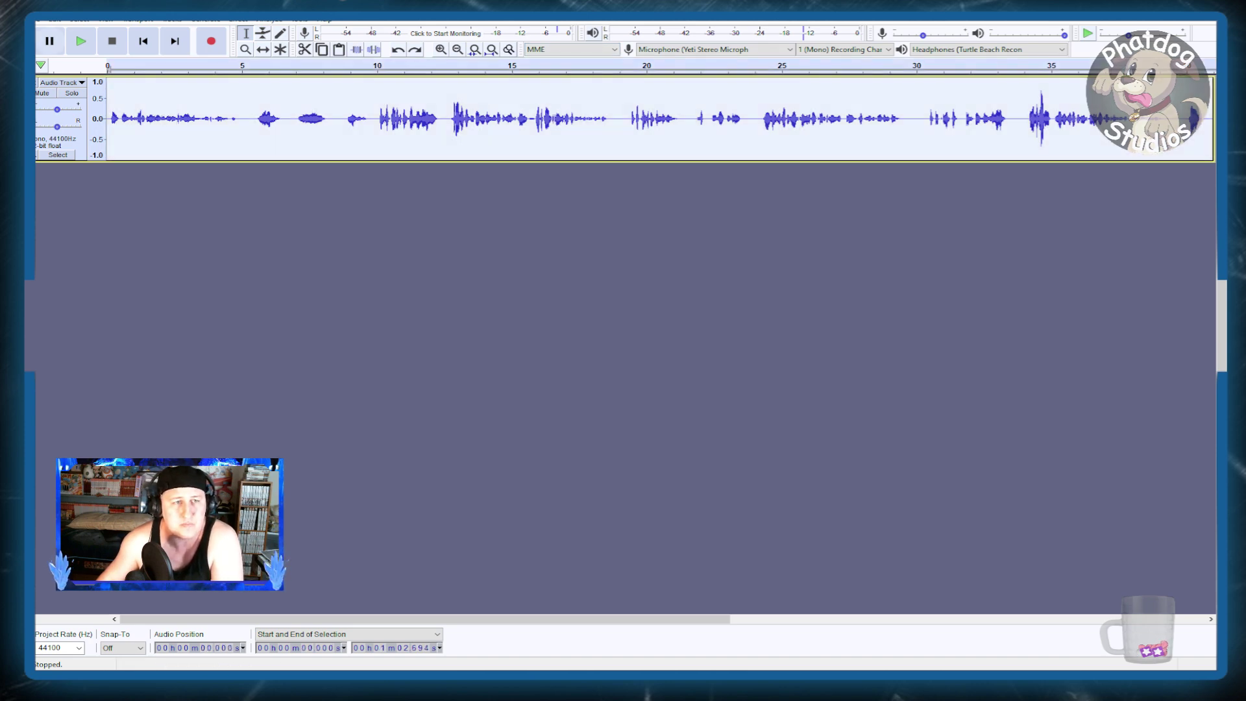
- Export the narration as an MP3 in the Episode 9 folder, naming it with the performer's full name followed by "Great Sage Audition"
key("alt+f")
key("Down")
key("Down")
key("Down")
key("Down")
key("Down")
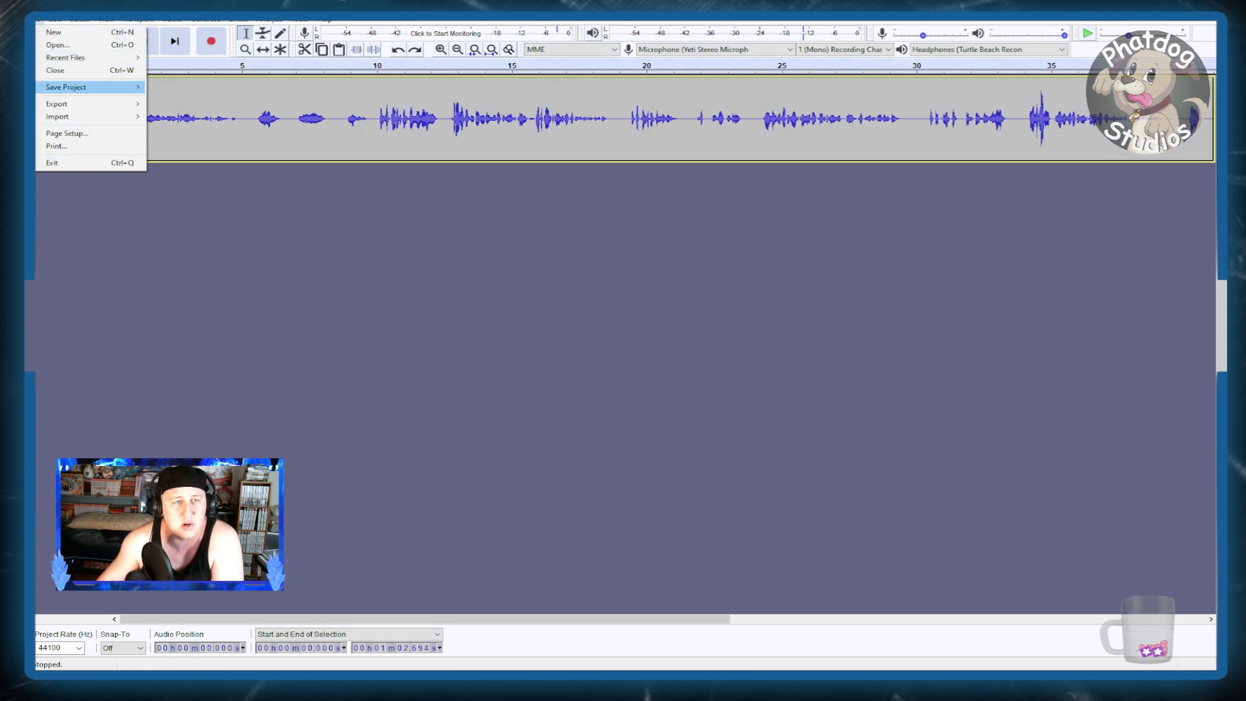
key("Right")
key("Down")
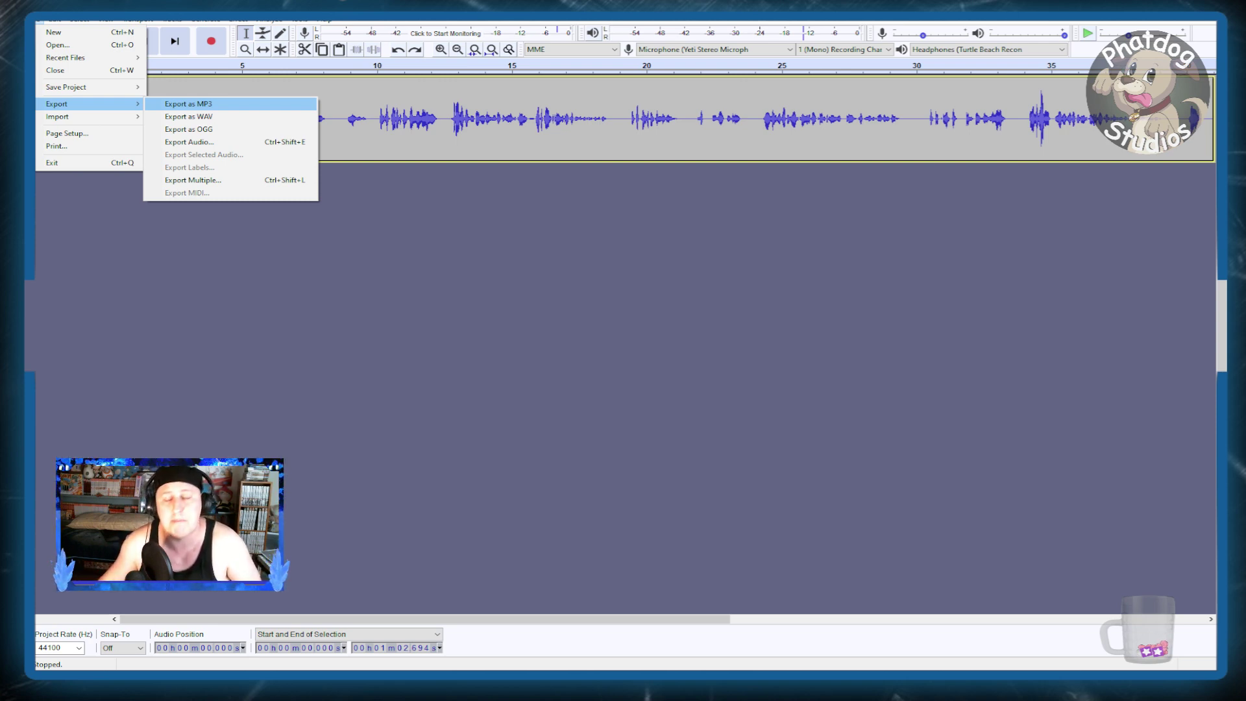
key("Return")
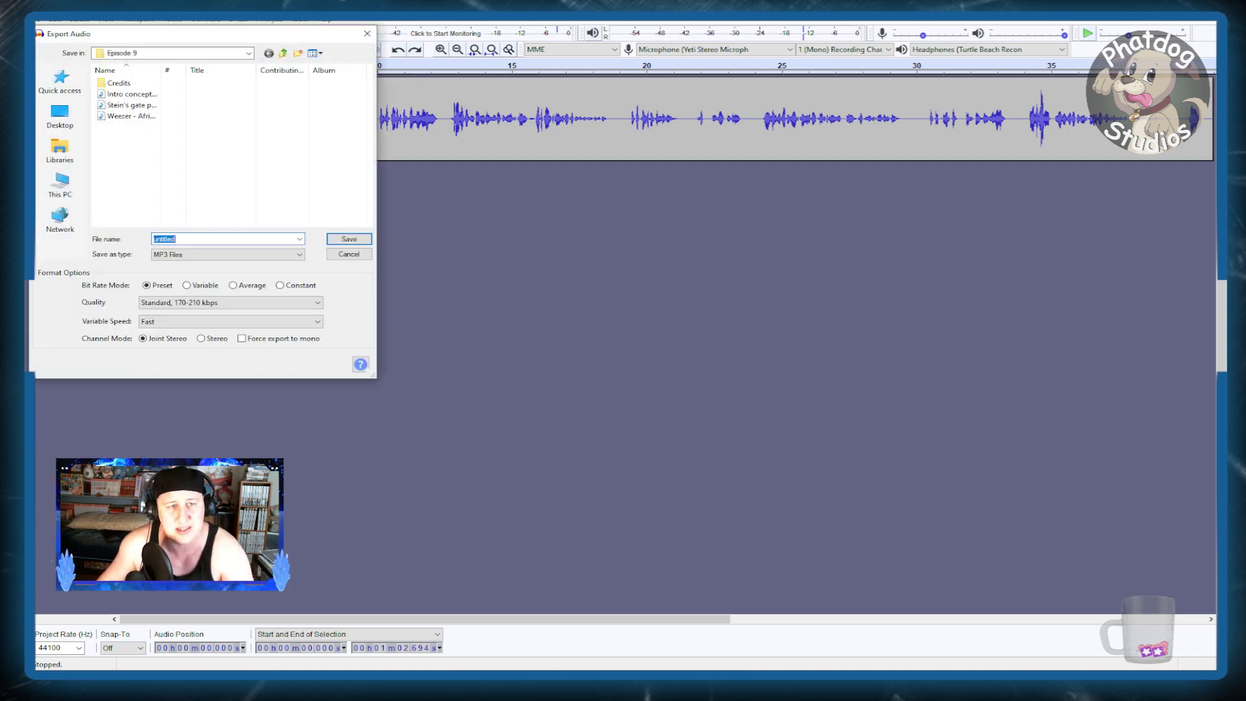
type("Ric")
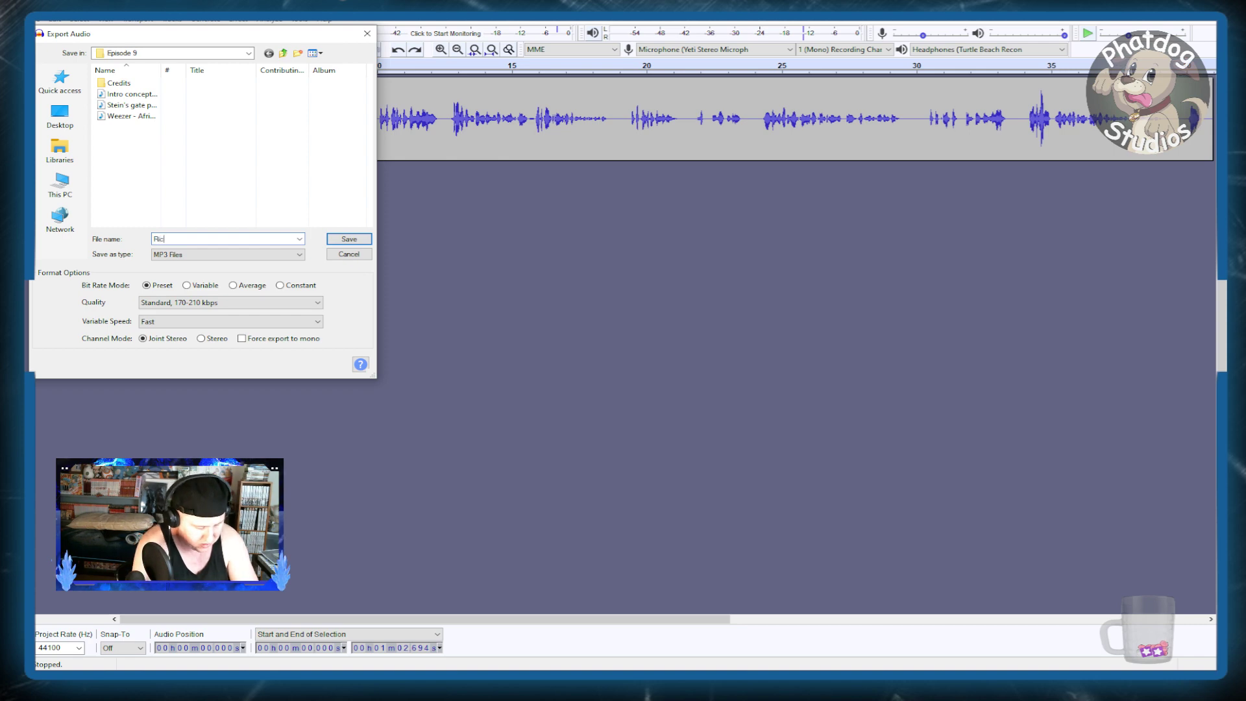
type("hie Roberts")
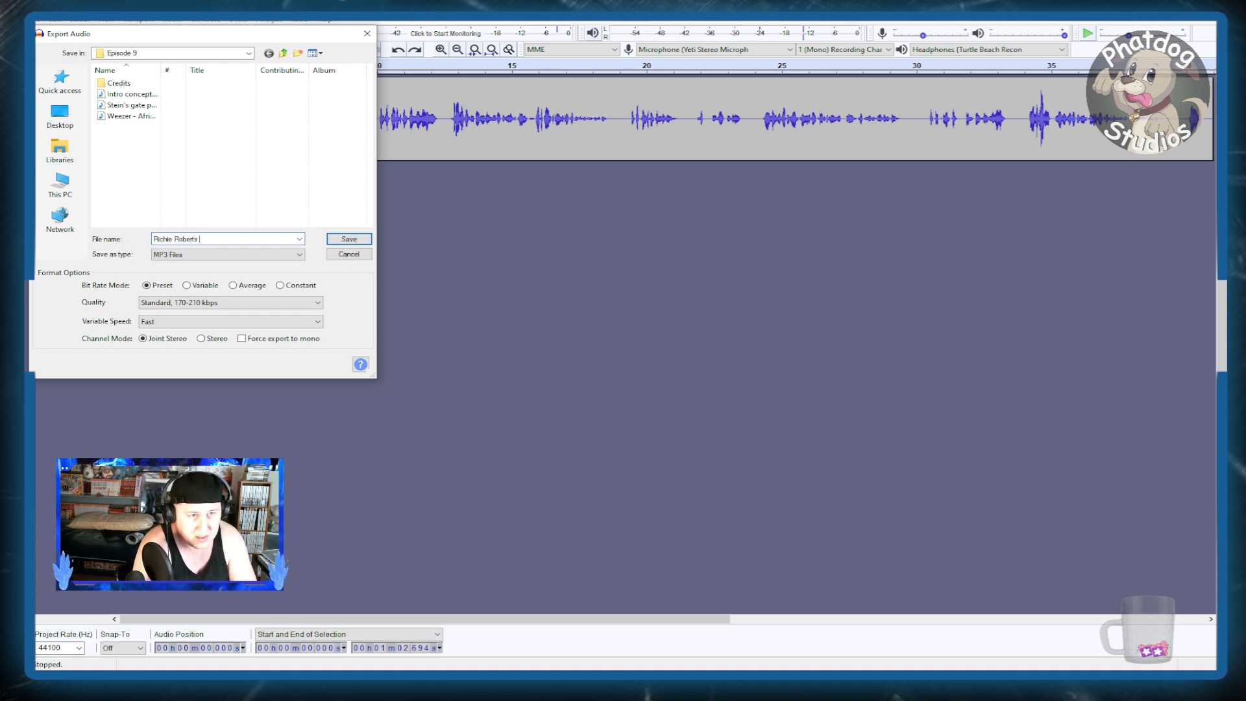
type(" Great")
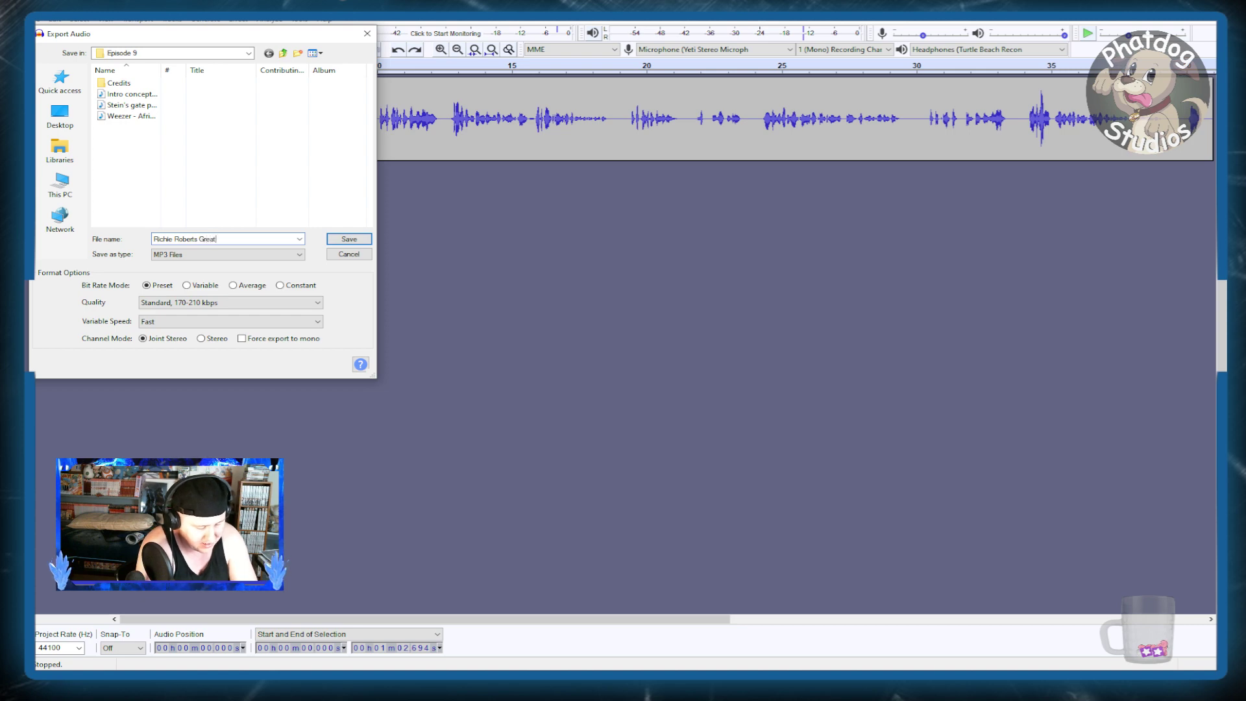
type(" Sage Au")
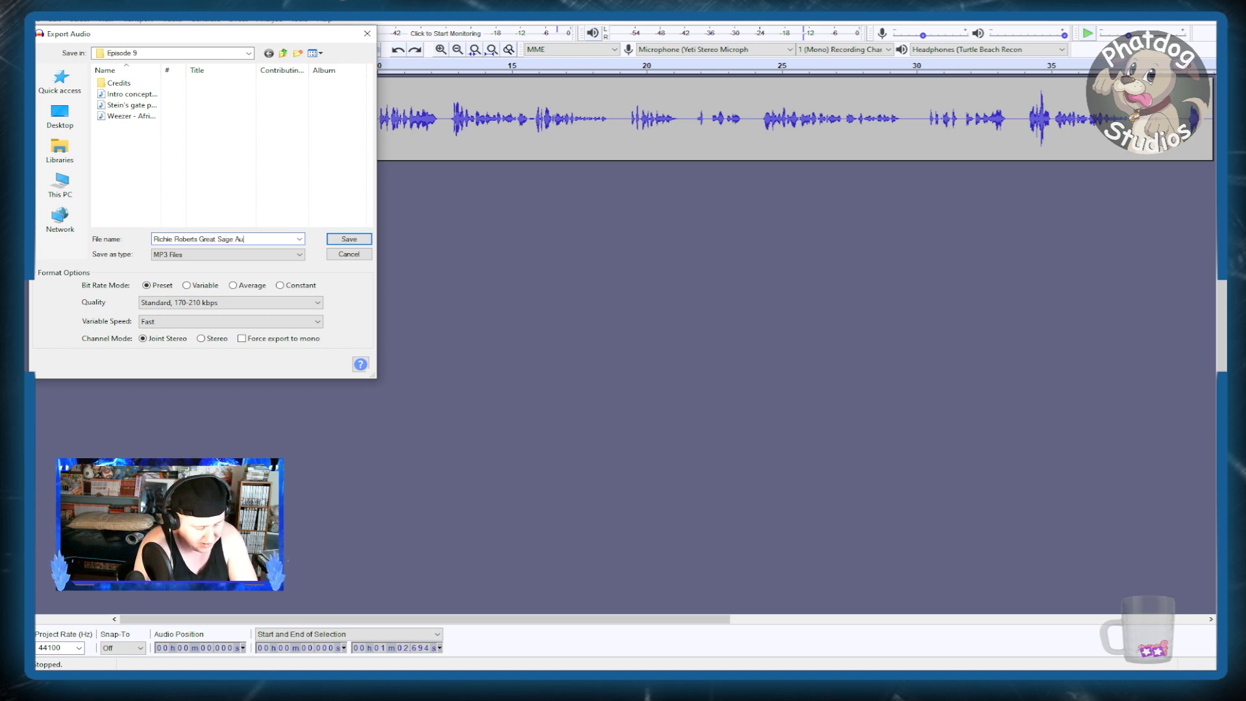
type("dition")
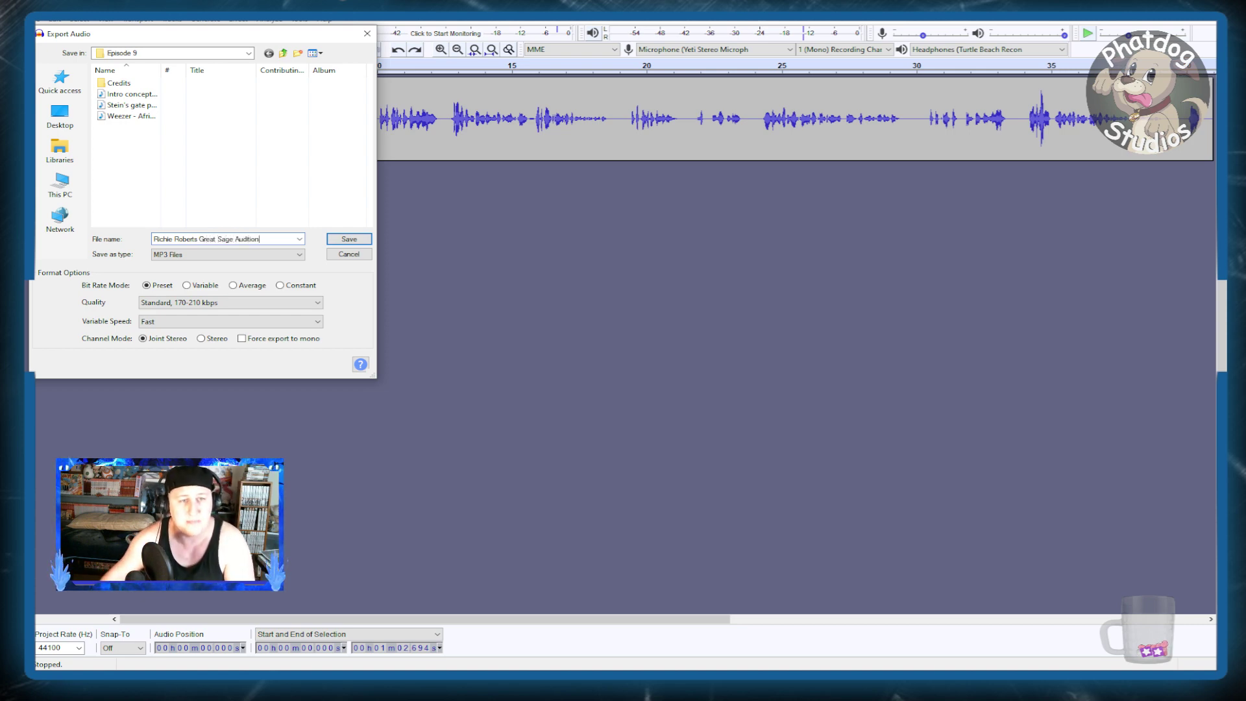
key("Return")
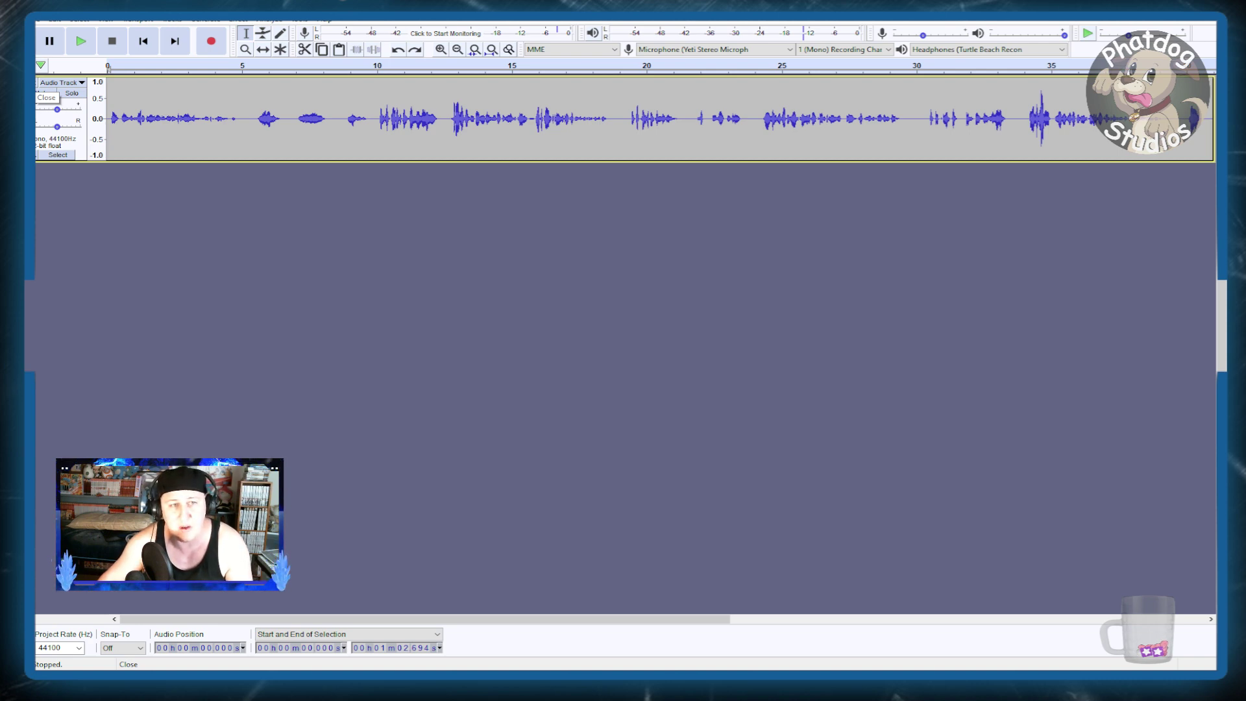
- Remove the narration track from the project, and play the exported MP3 to past its middle in the media player before closing it
left_click(39, 93)
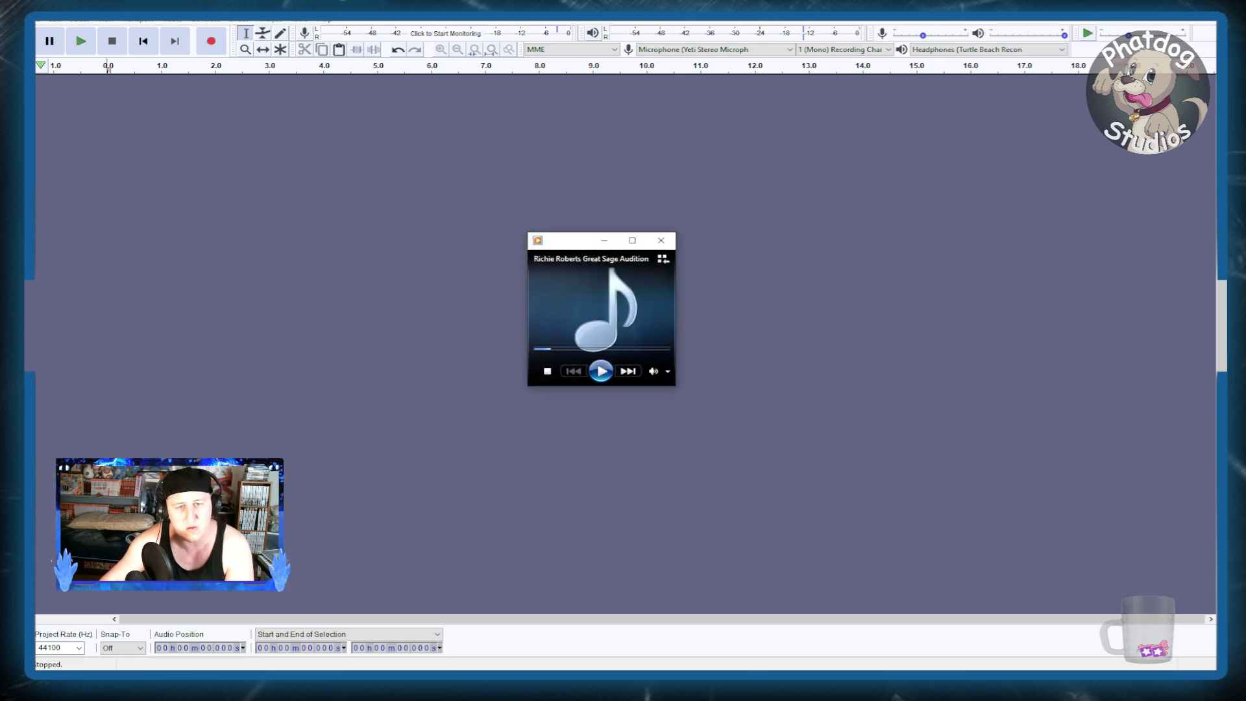
key("ctrl+p")
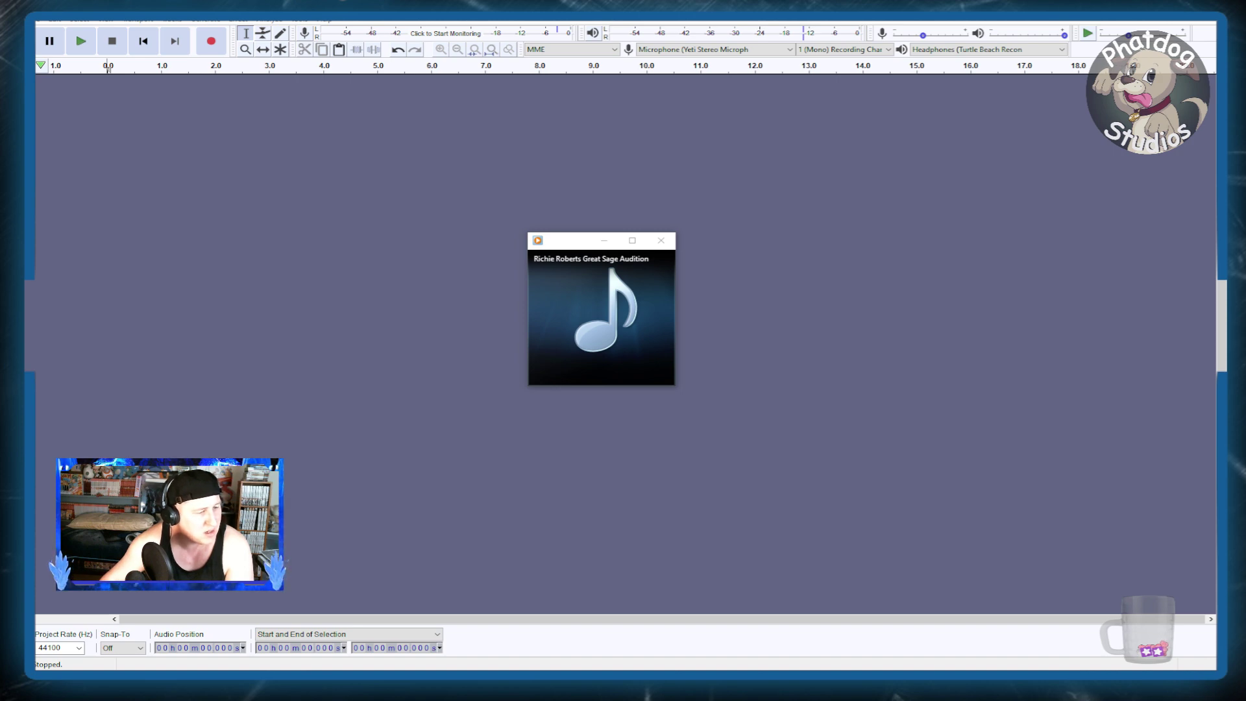
mouse_move(601, 371)
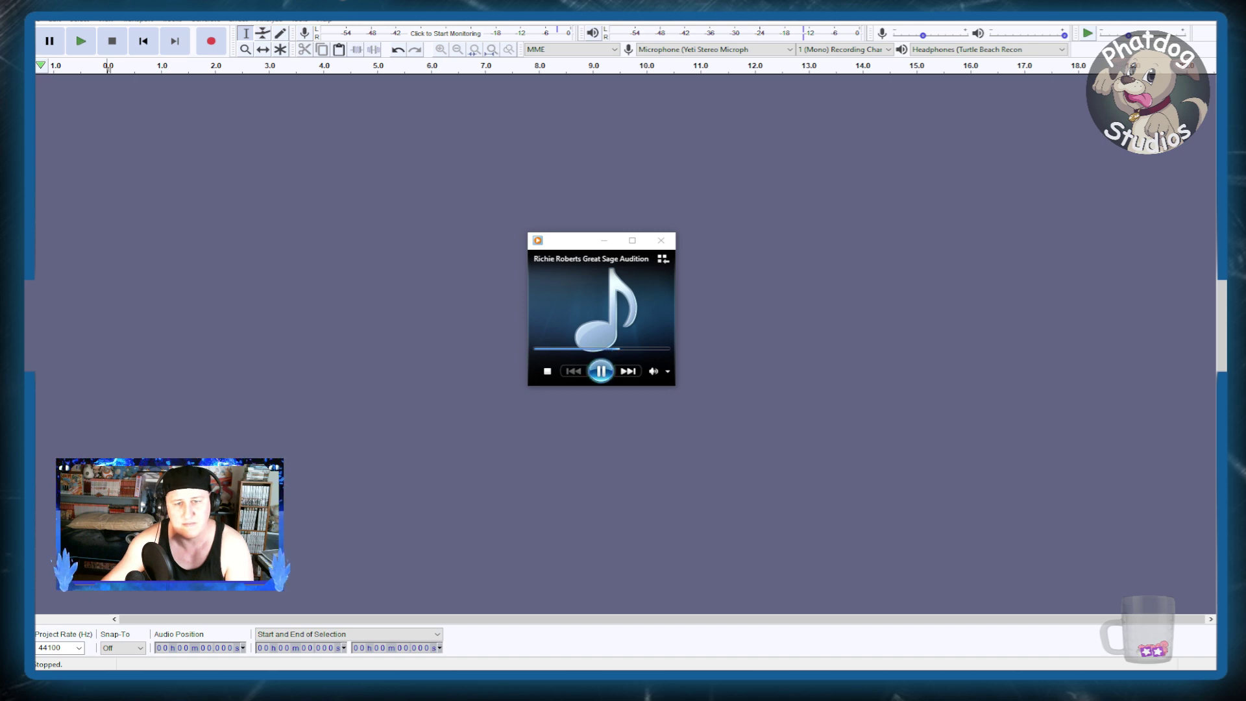
left_click(601, 371)
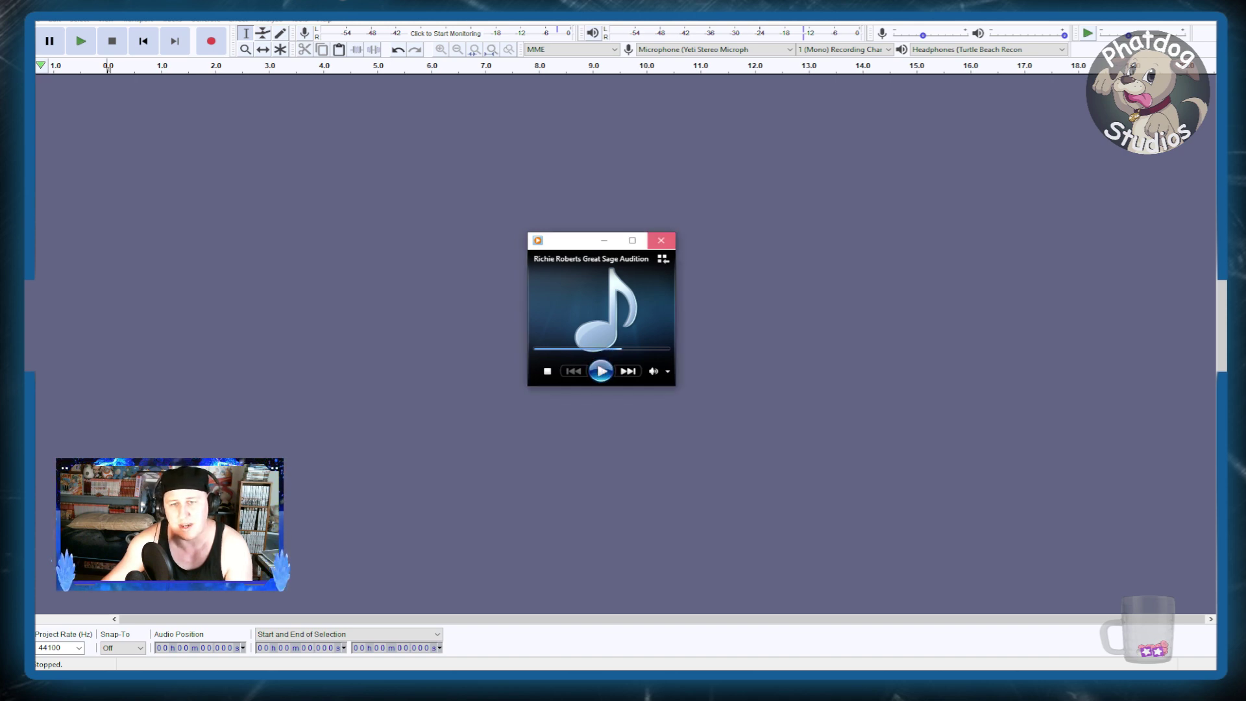
left_click(661, 240)
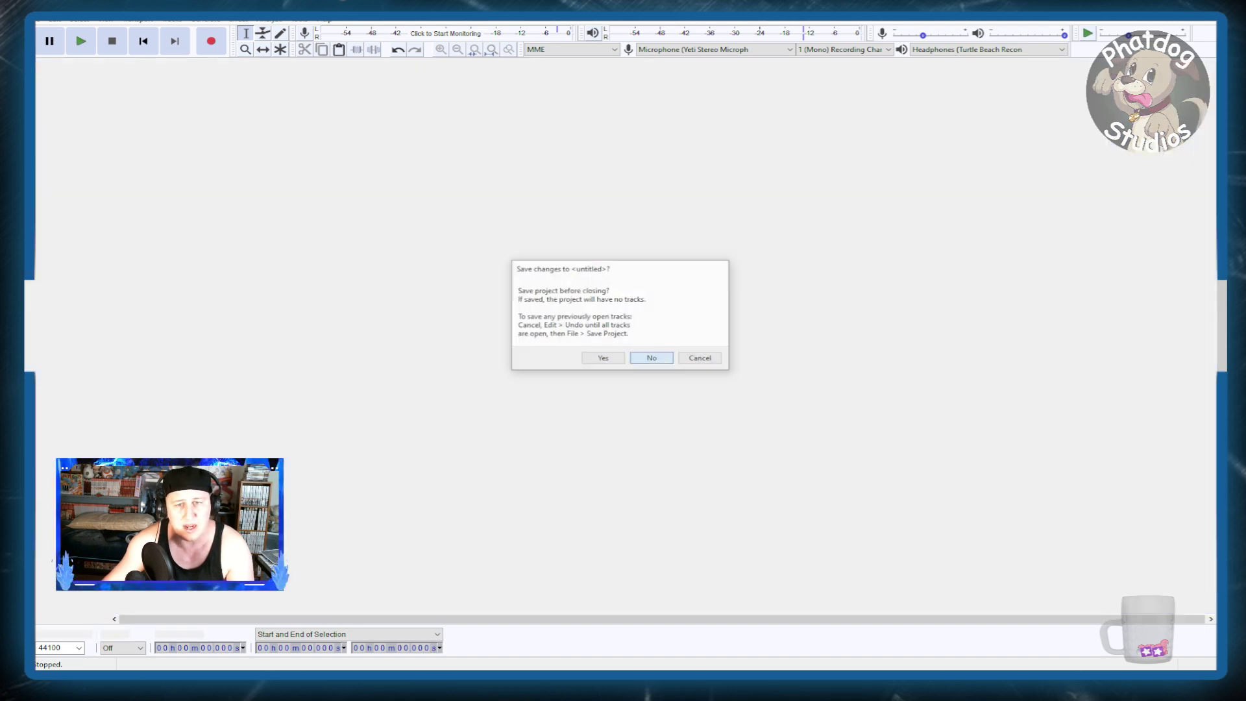
- Close the untitled project without saving, and in the Google Docs audition document start a new line before "You are welcome to submit"
left_click(652, 358)
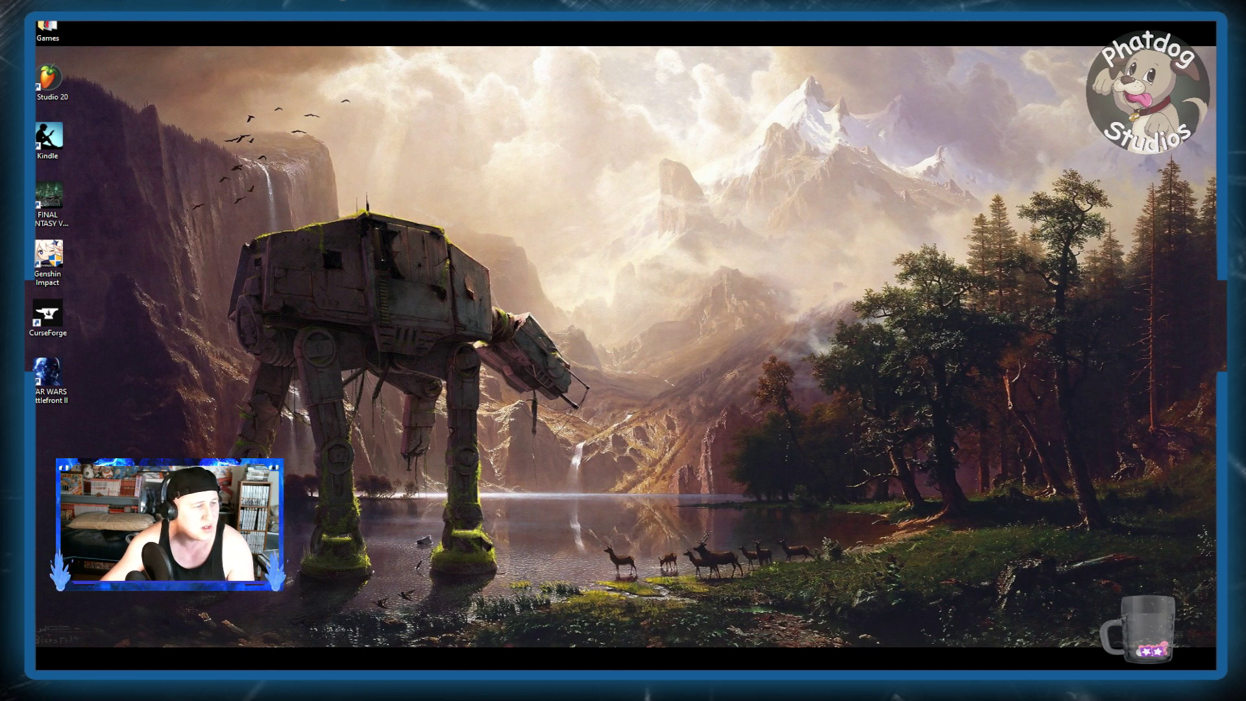
key("alt+Tab")
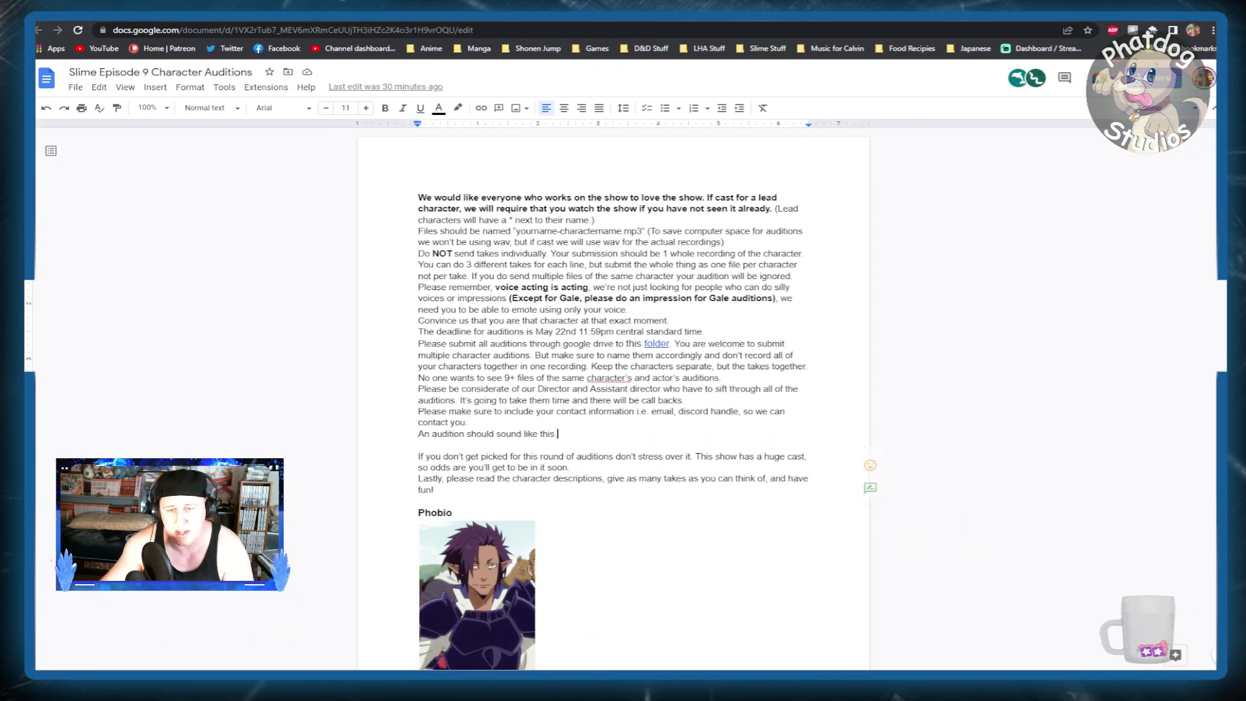
left_click(606, 378)
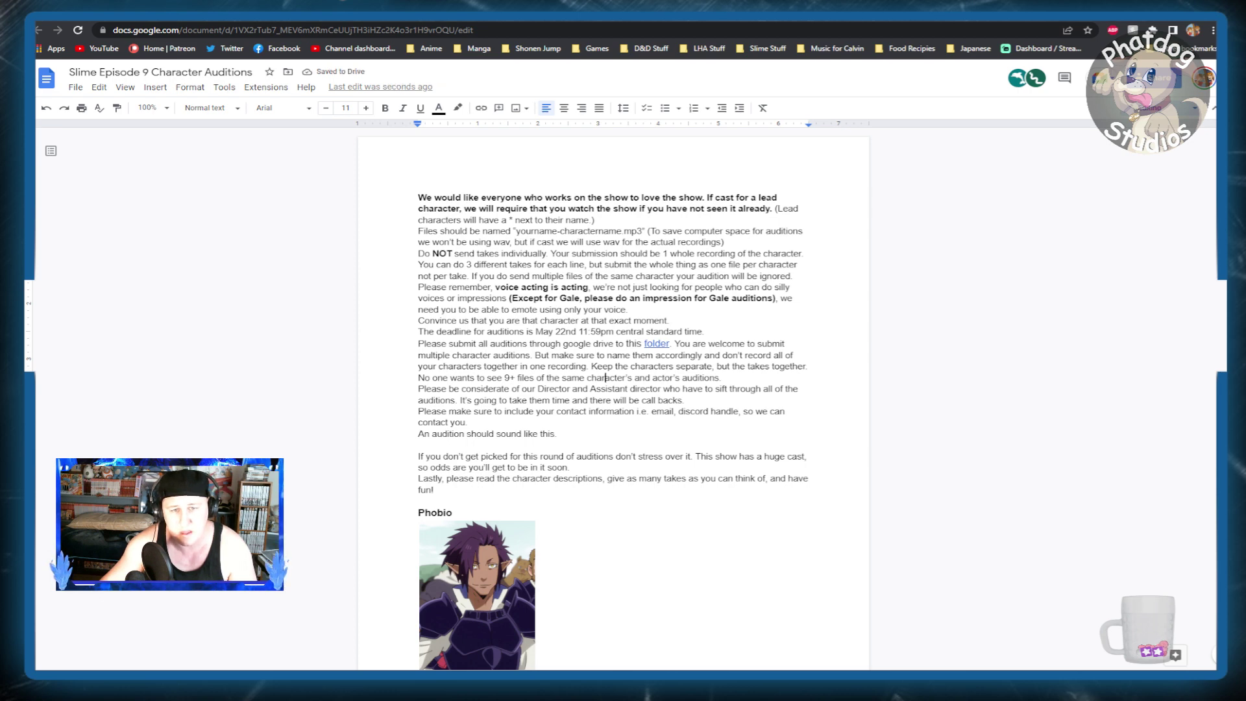
key("Return")
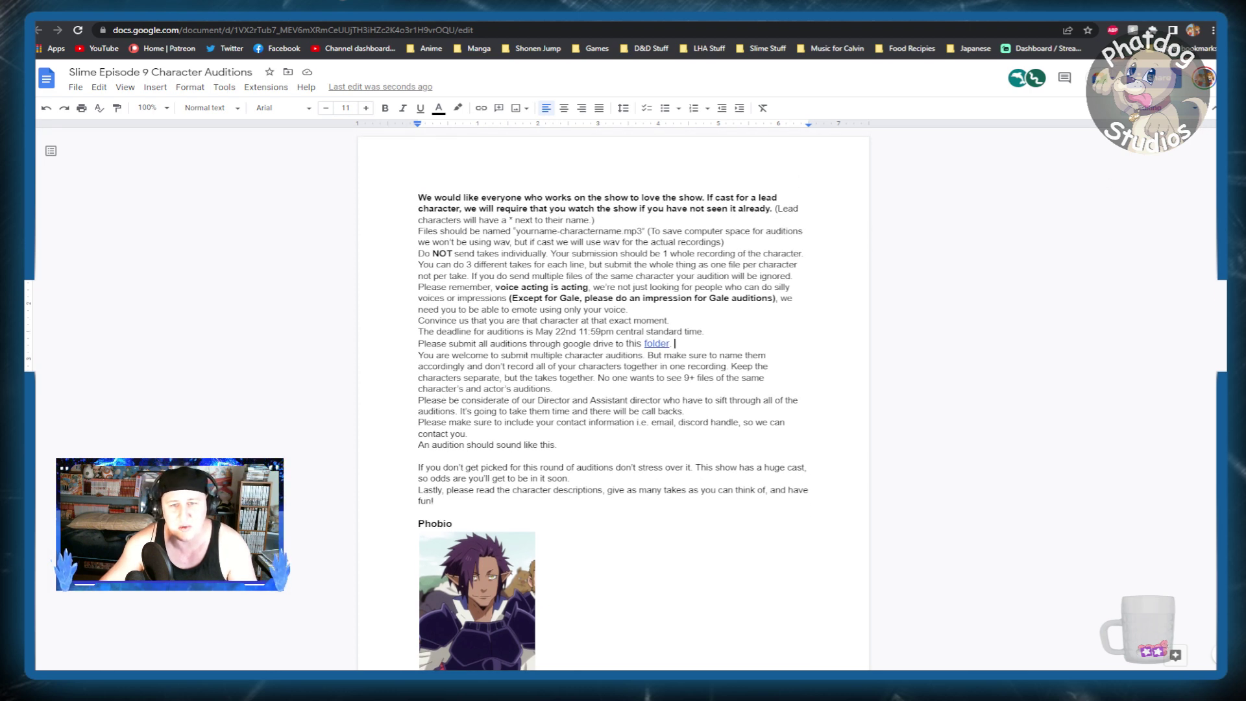
- Open the submission folder linked in the document and look through its uploaded audition files
left_click(656, 343)
left_click(721, 359)
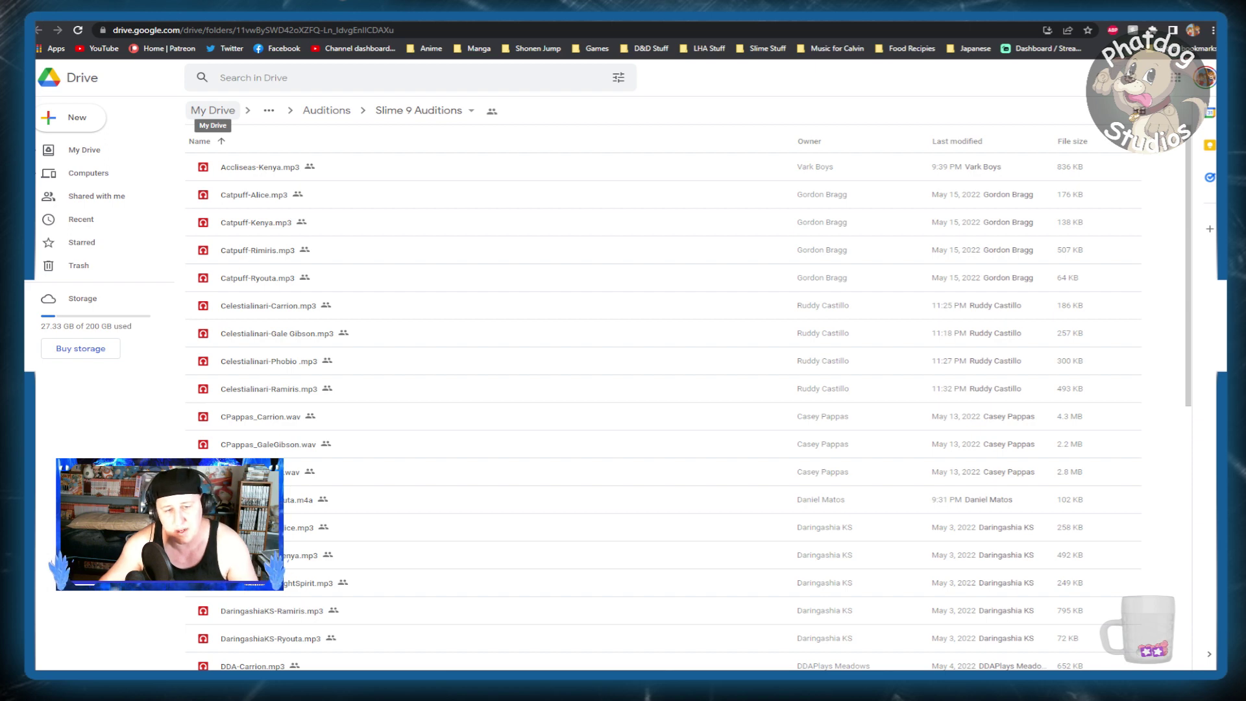
scroll(662, 409, "down", 3)
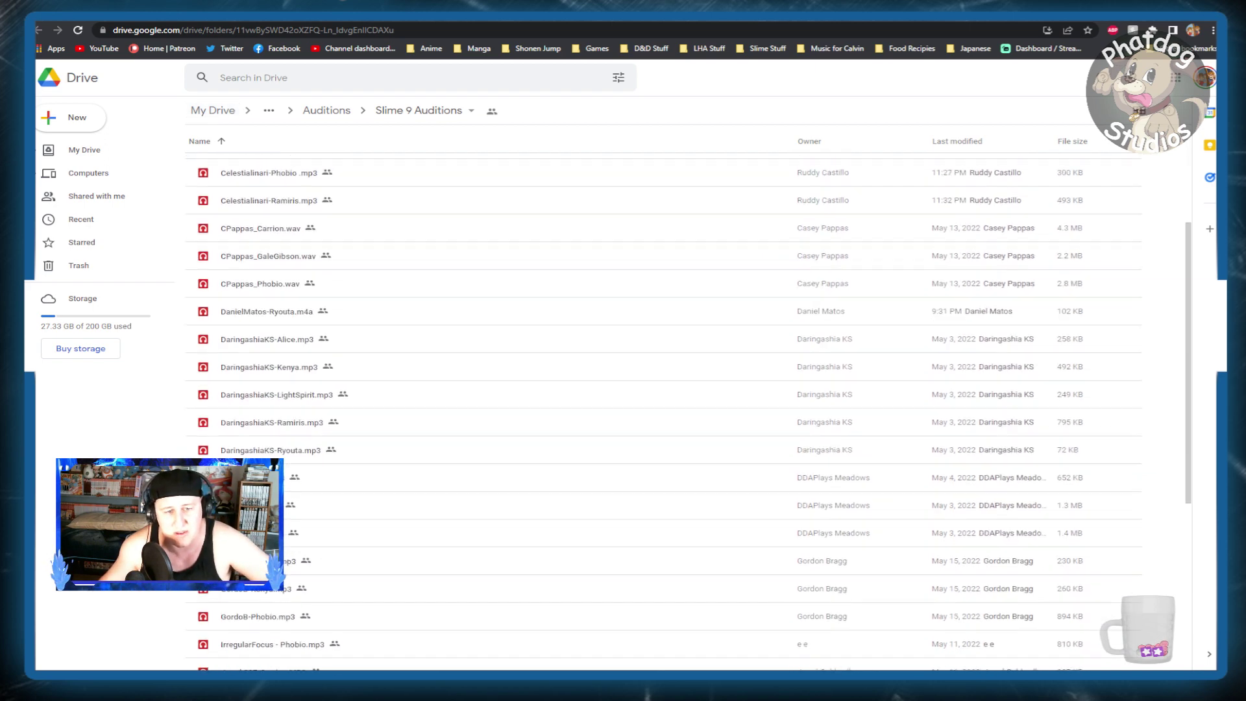
- Upload the exported audition MP3 to the Slime Abridged folder inside Abridging in My Drive
left_click(213, 110)
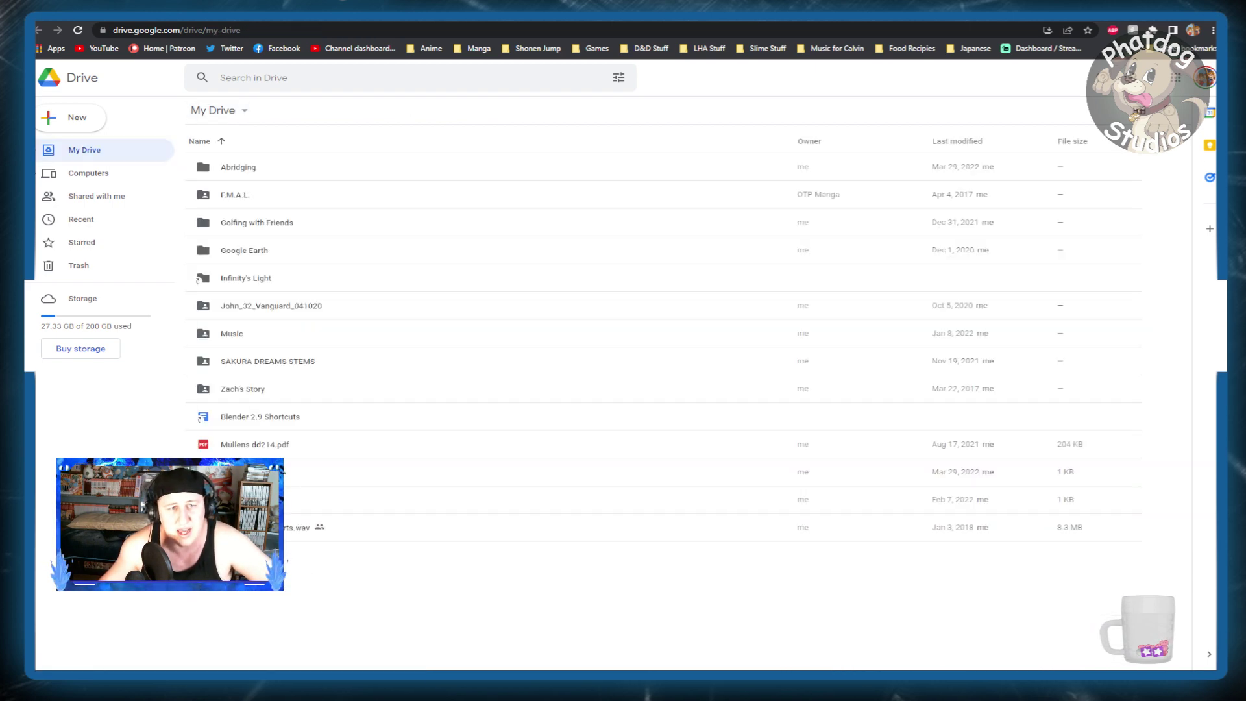
double_click(238, 167)
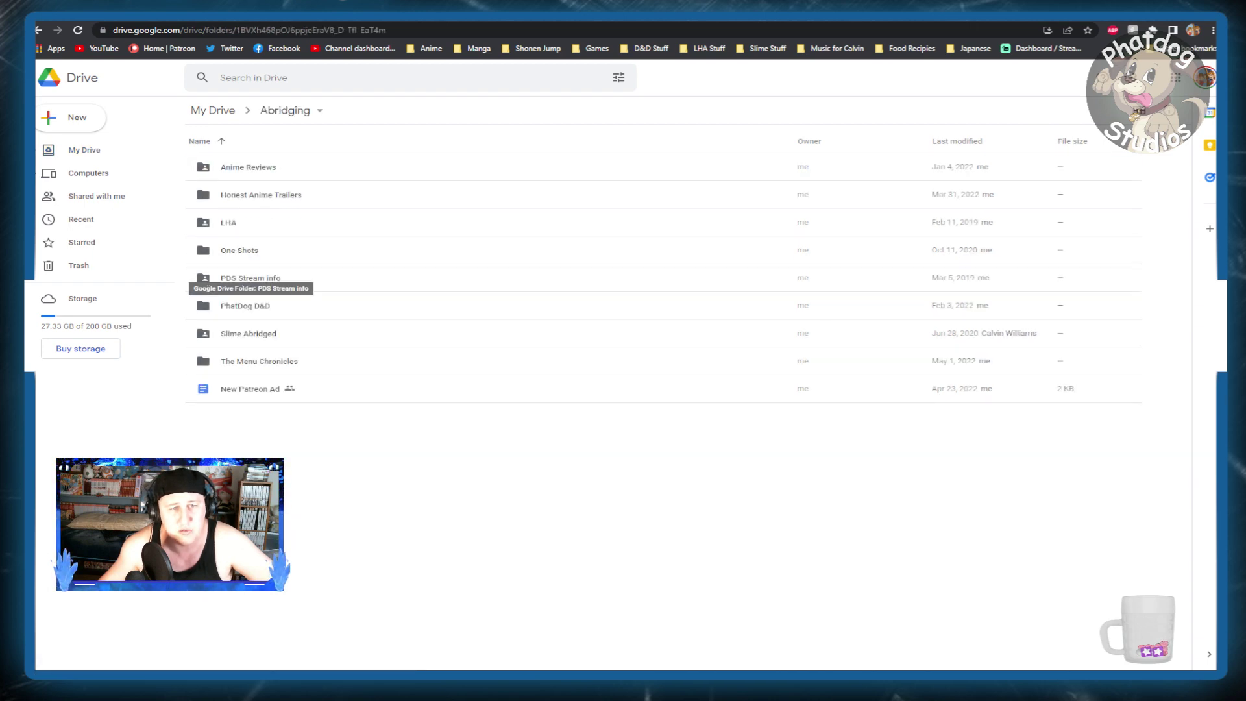
double_click(249, 333)
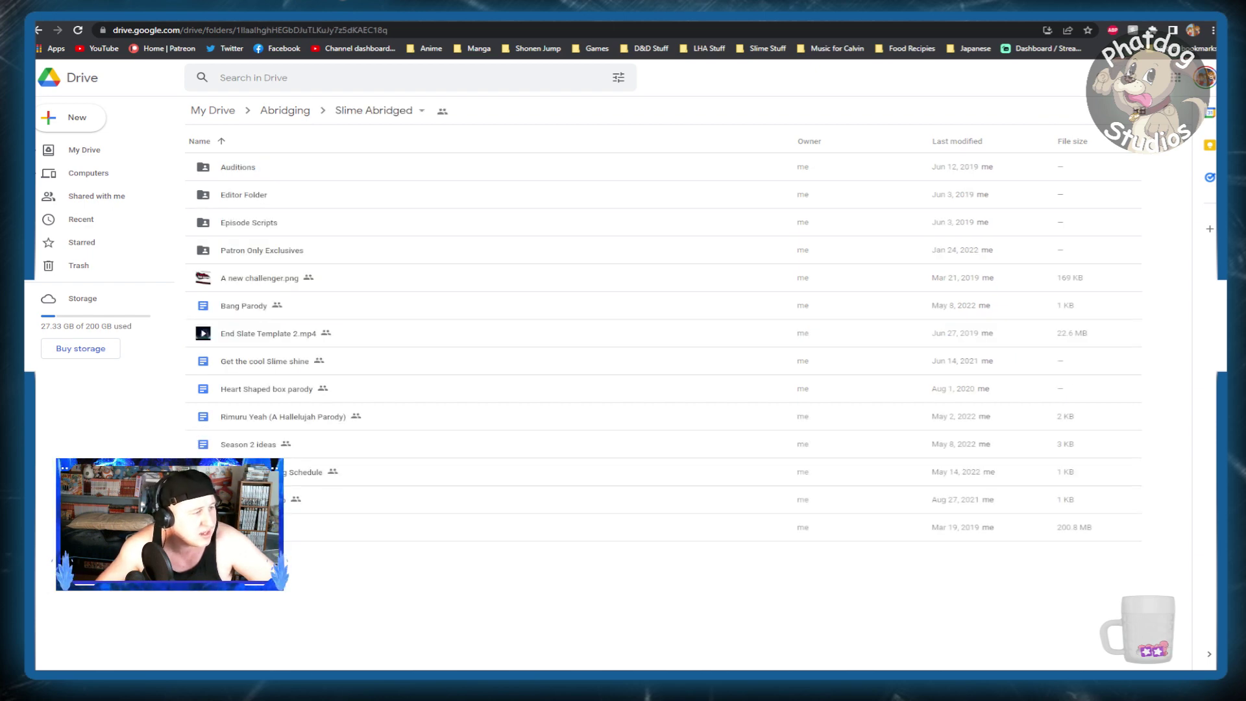
left_click_drag(185, 389, 495, 565)
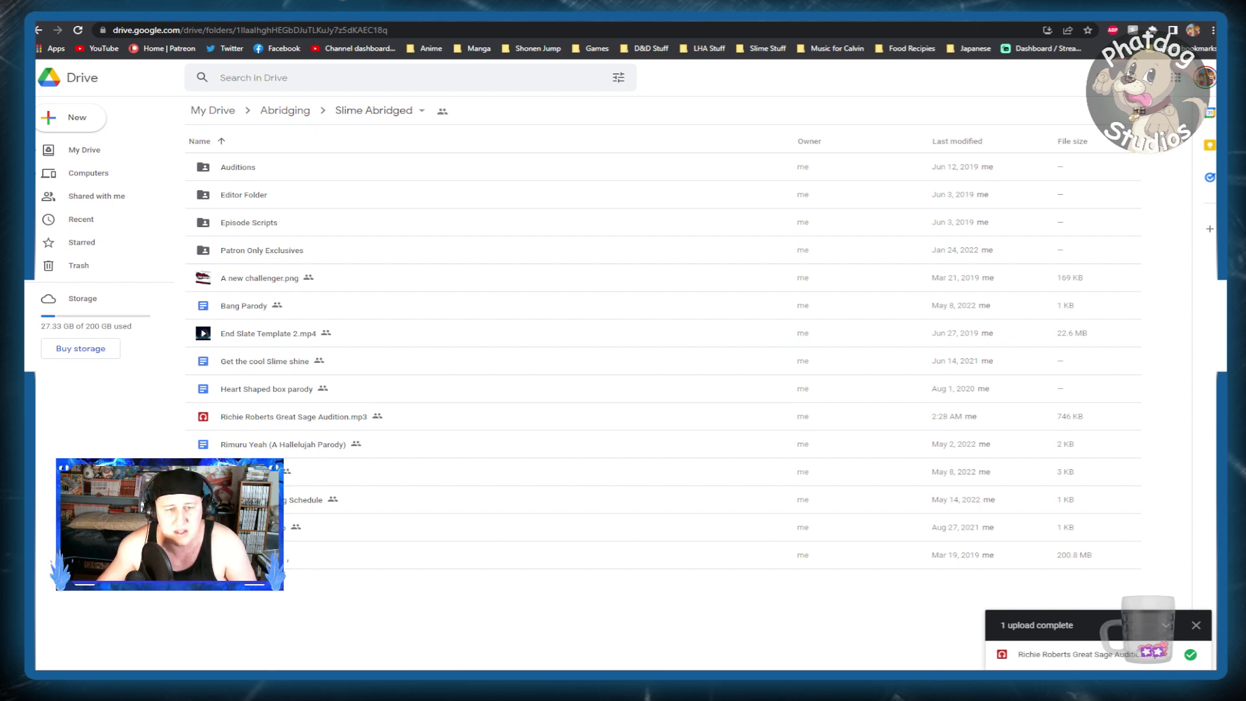
- Rename the uploaded audition MP3 by adding "Template" after "Audition" in its file name
right_click(265, 416)
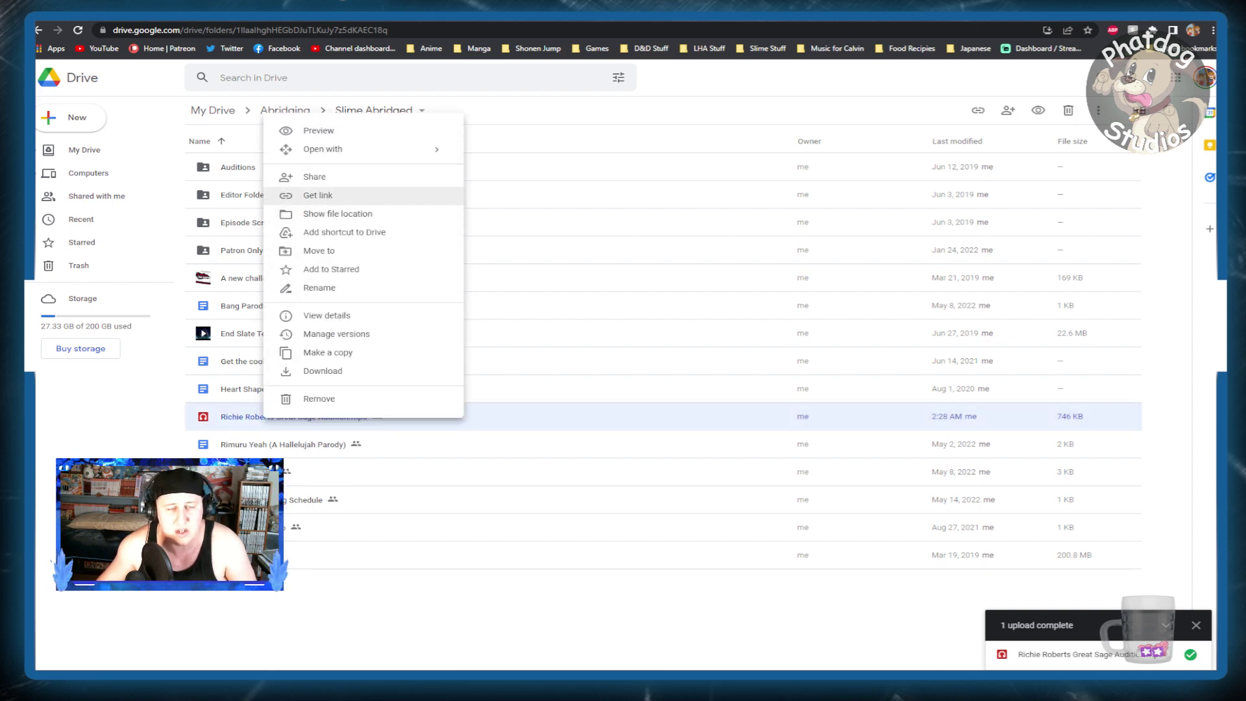
left_click(320, 287)
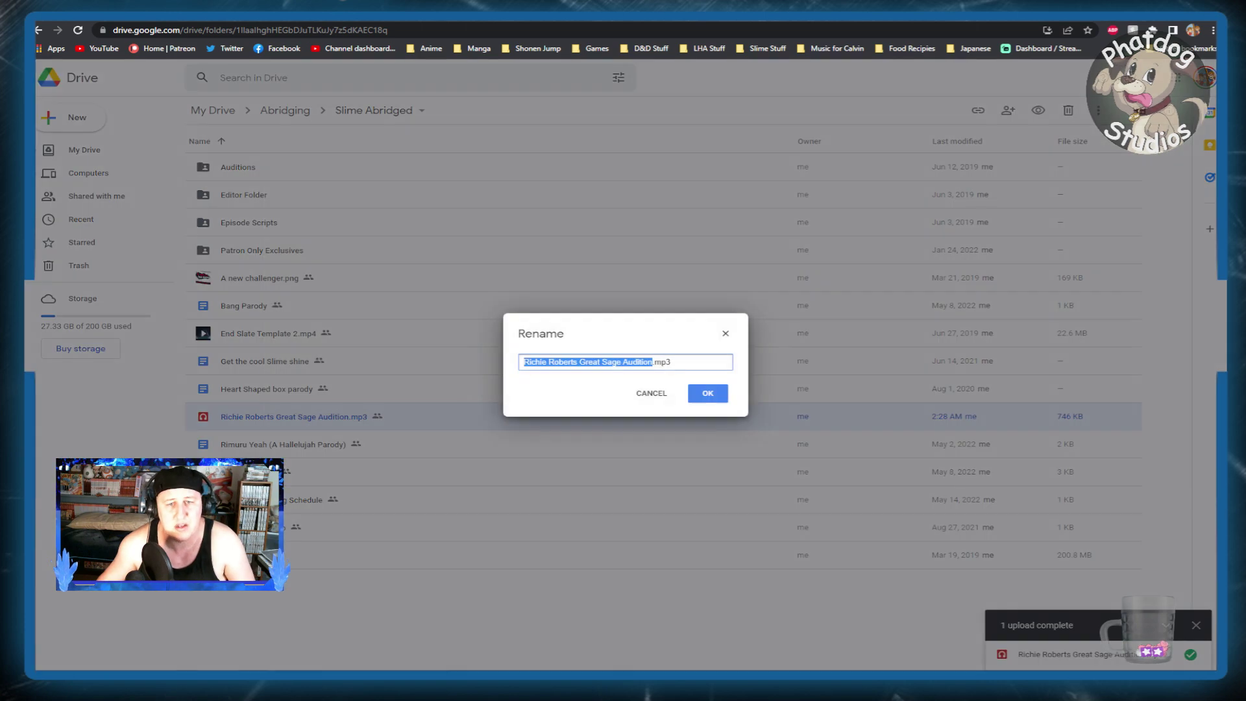
key("Right")
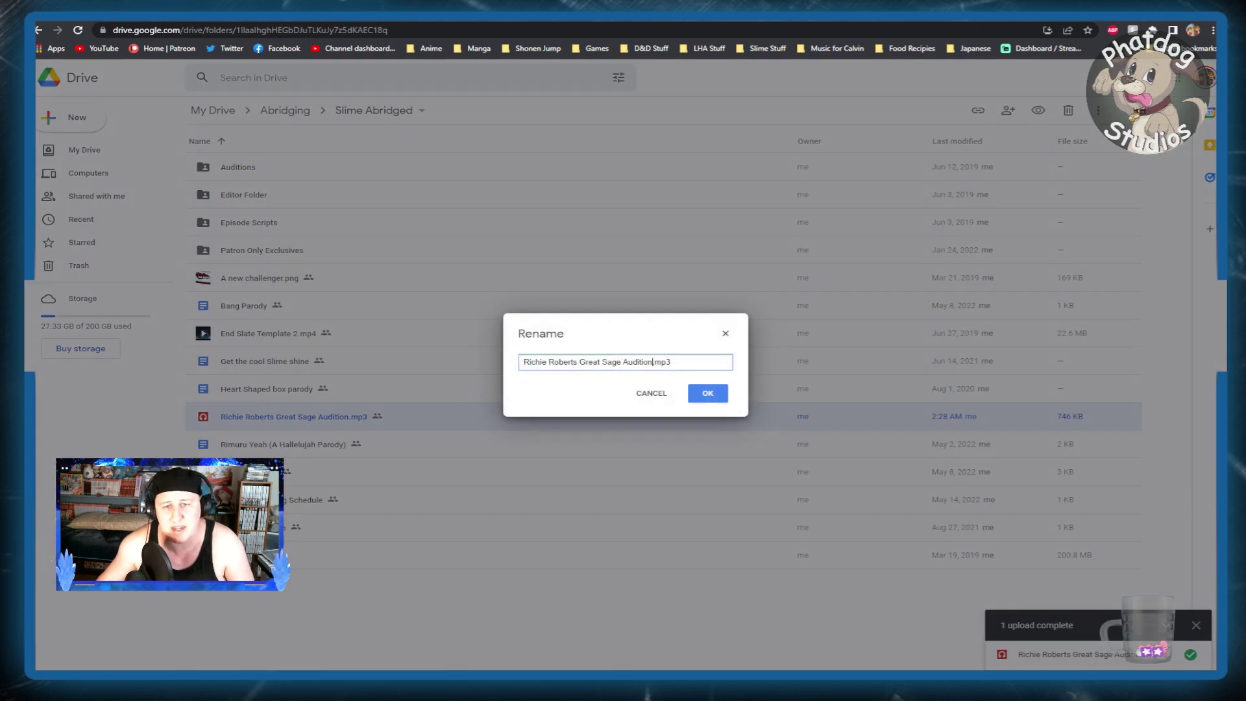
type("Temp")
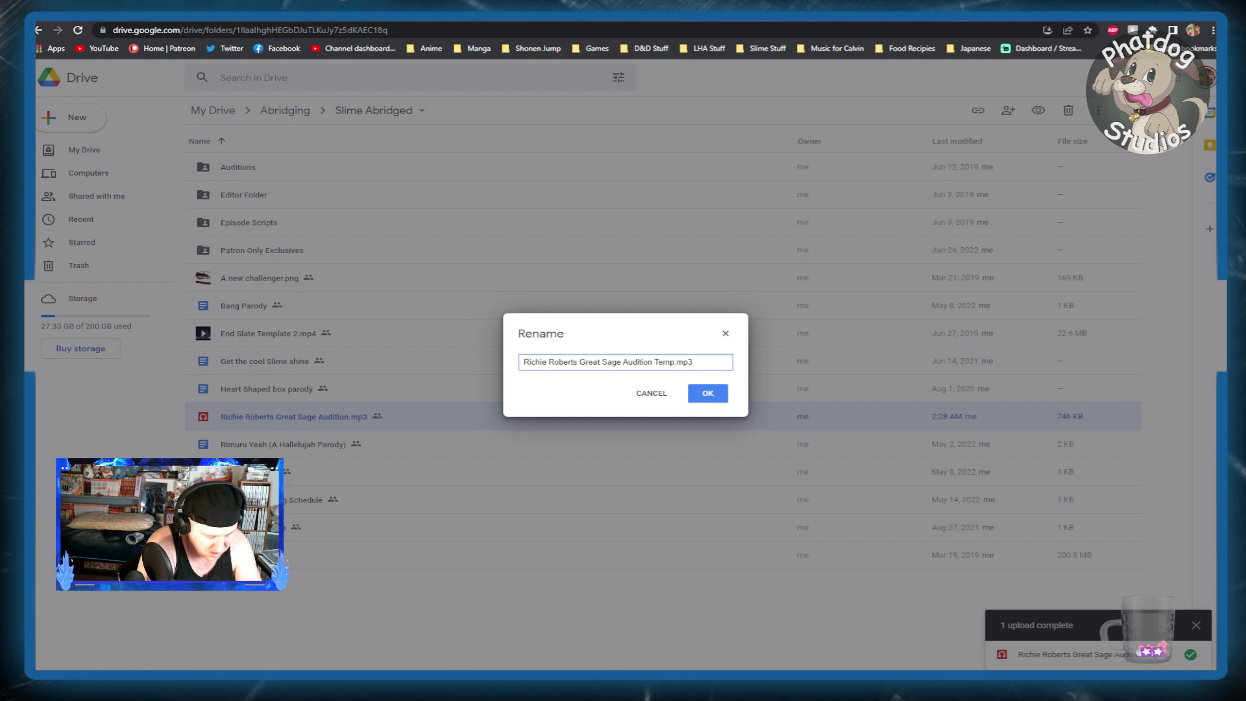
type("late")
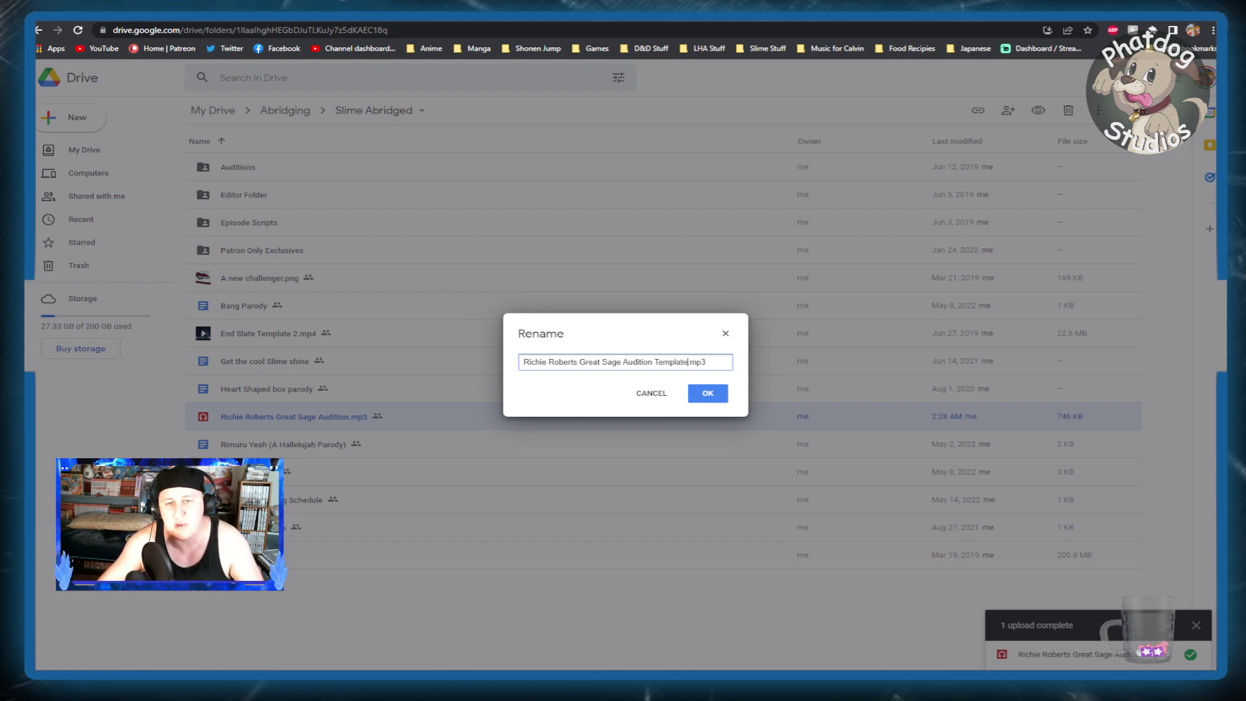
key("Return")
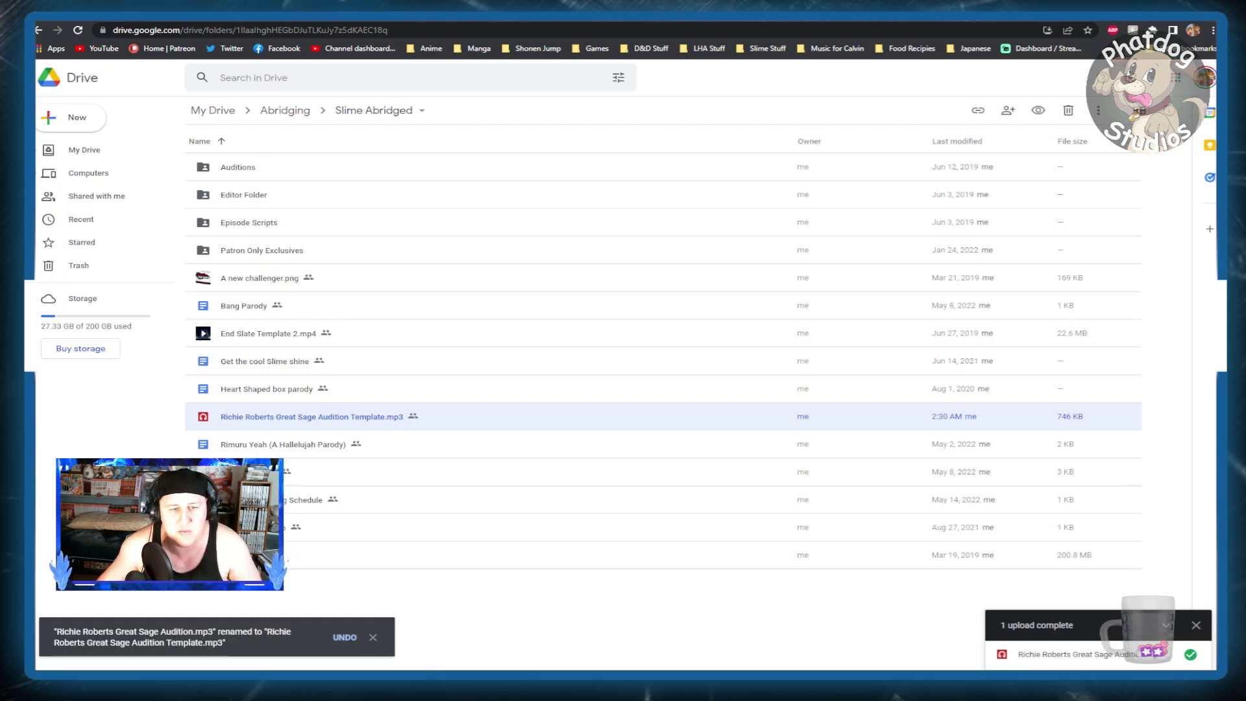
- Copy the share link of the audition template MP3 and restrict anyone with the link to viewing
right_click(319, 416)
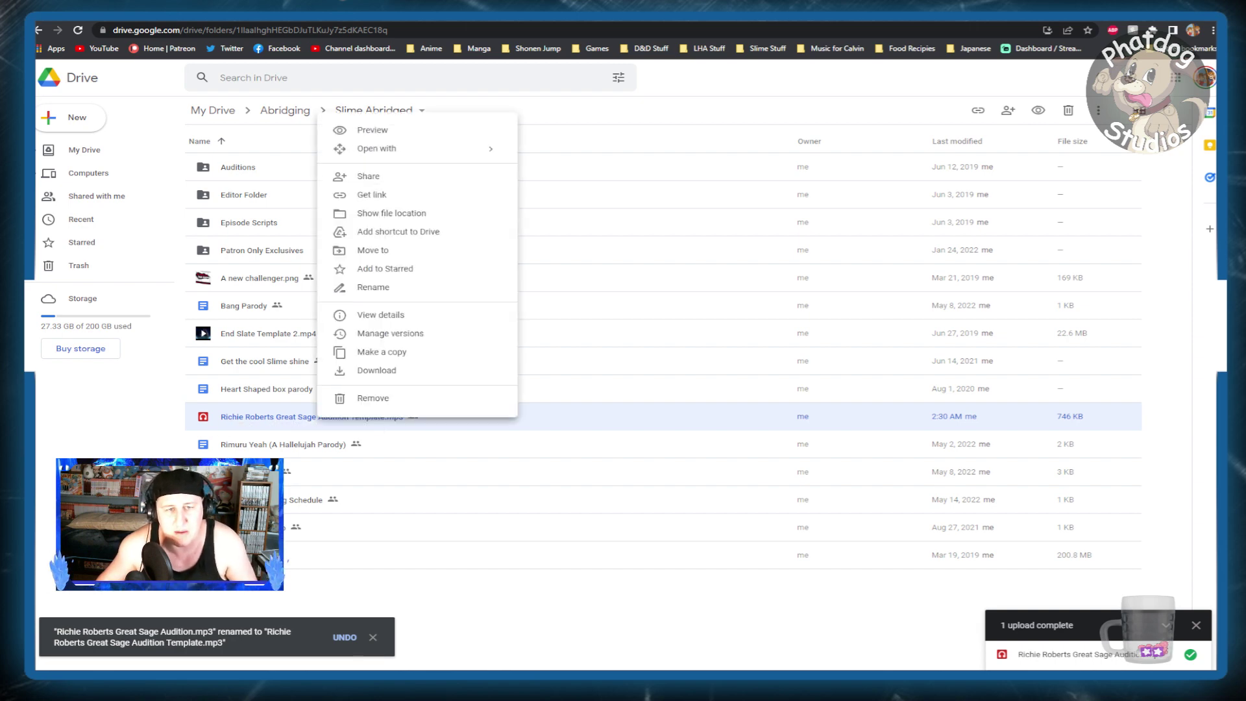
left_click(372, 195)
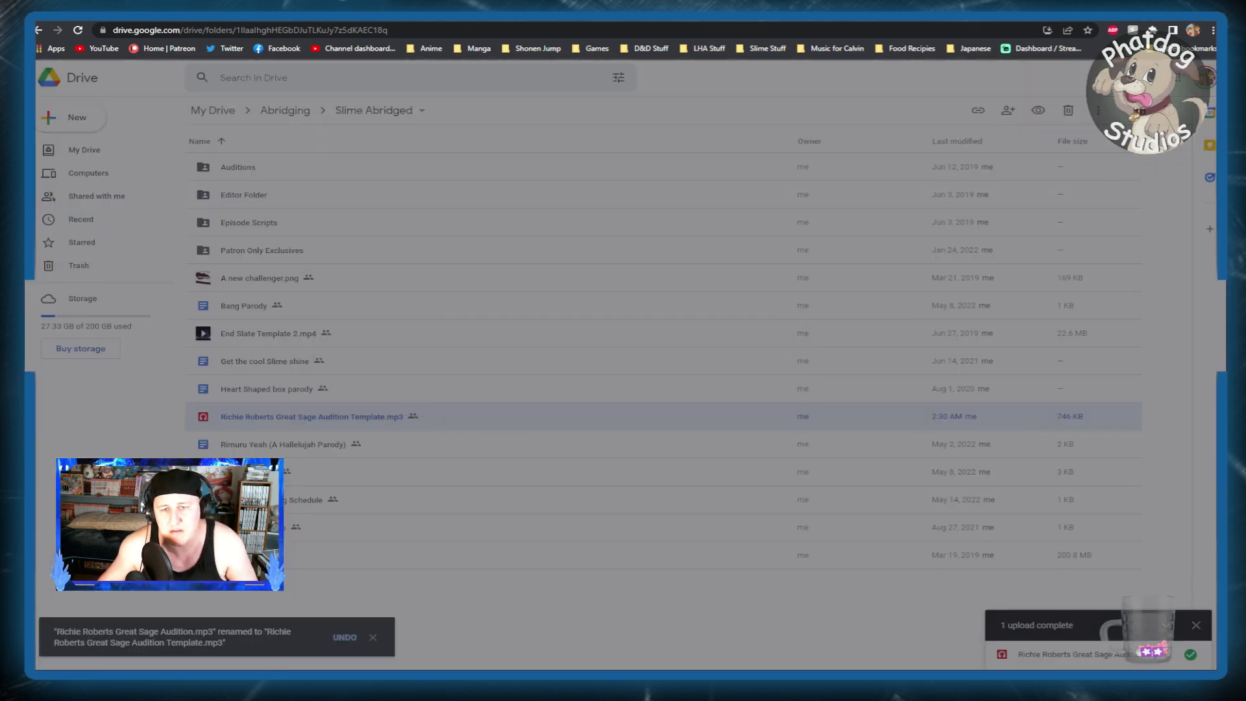
left_click(787, 382)
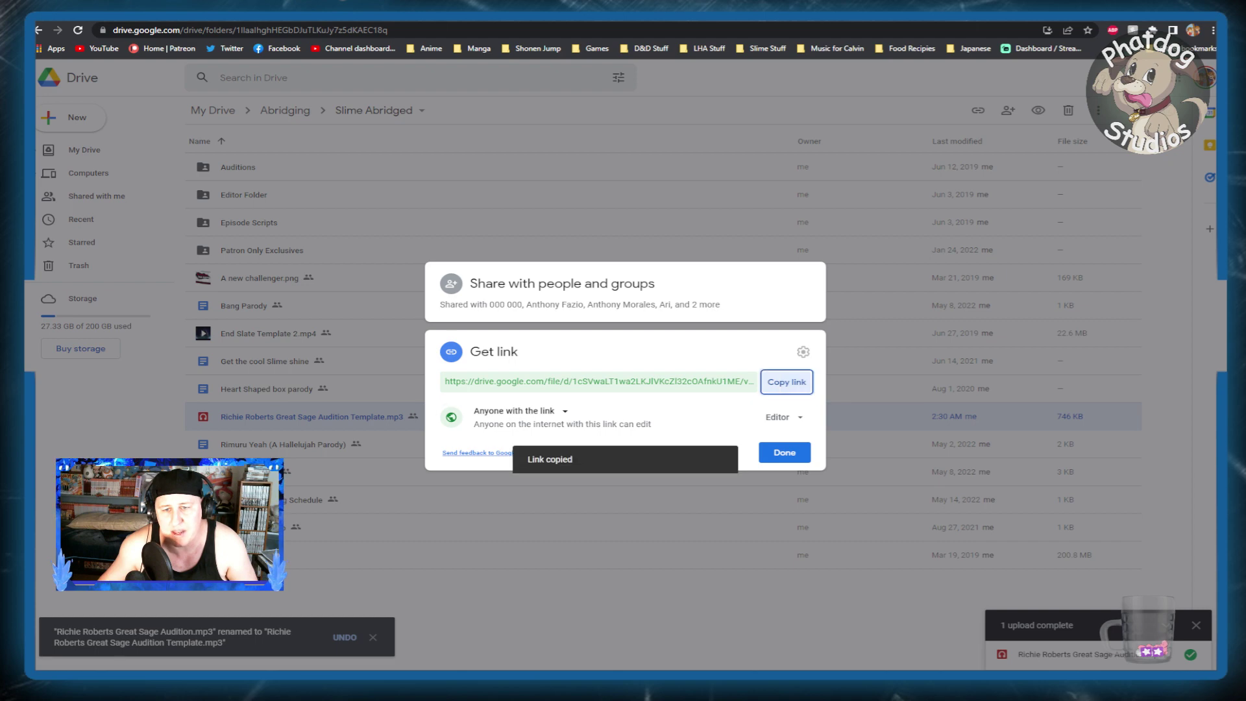
left_click(784, 417)
left_click(808, 446)
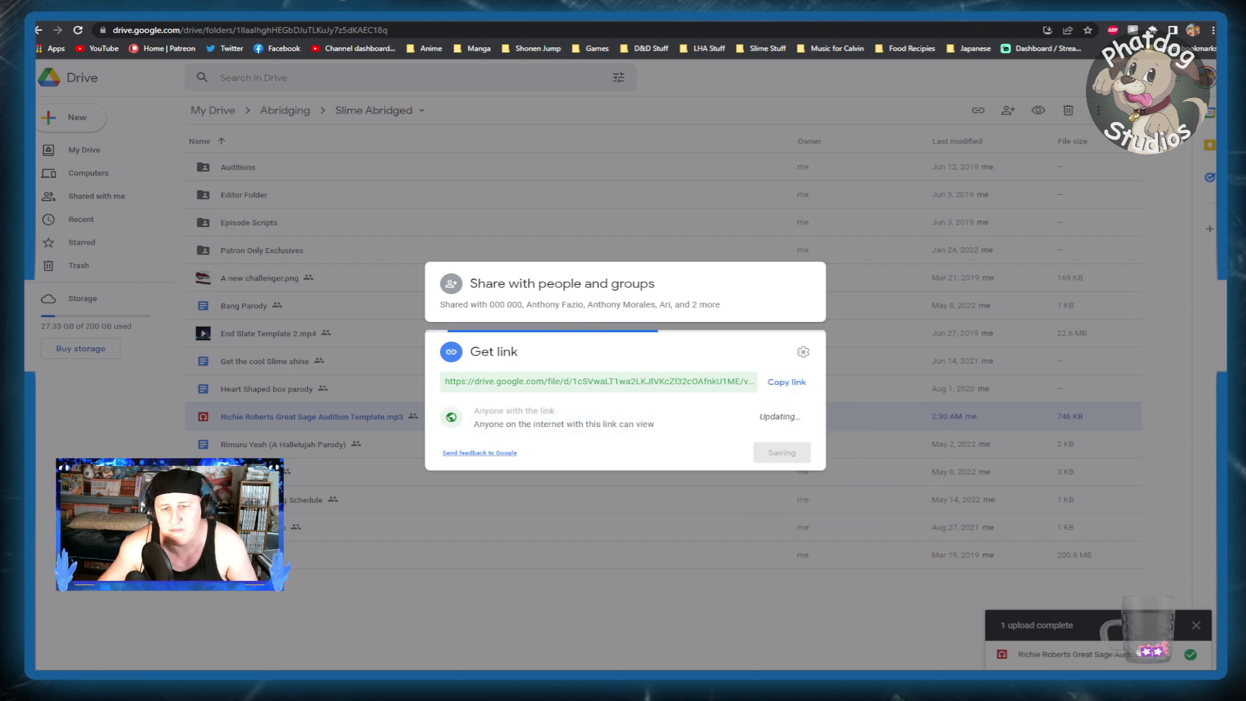
left_click(787, 364)
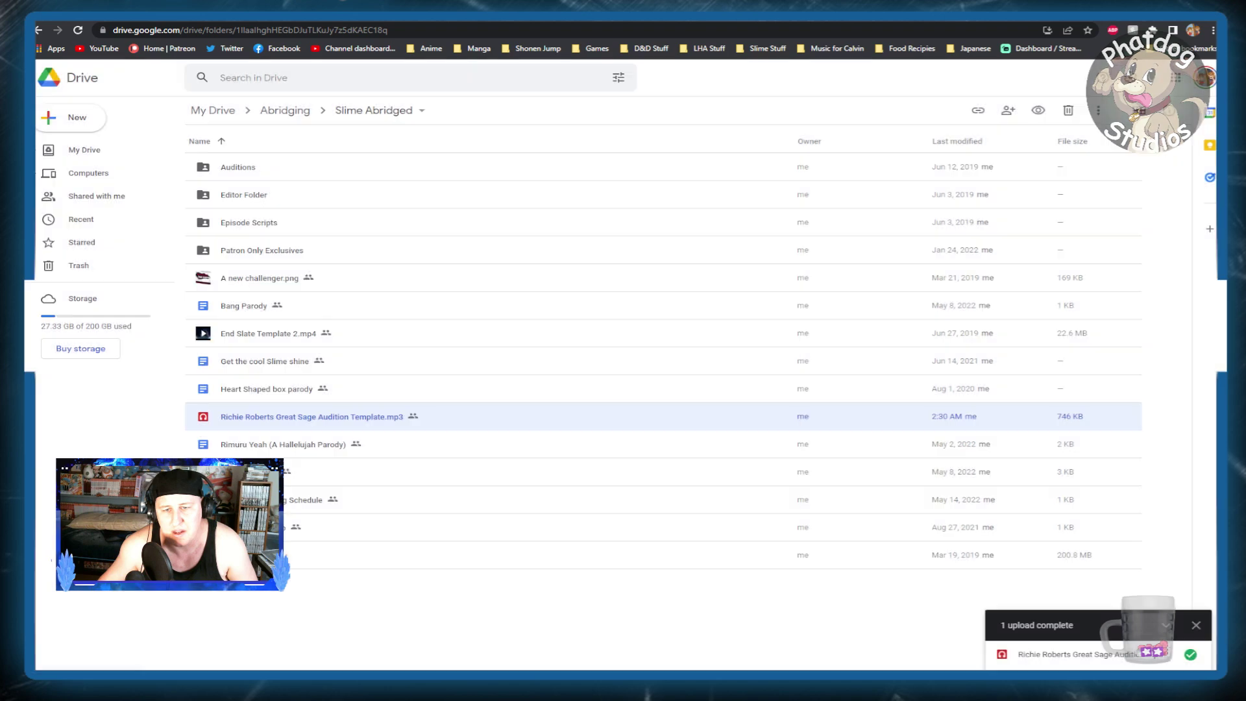
- In the audition document, hyperlink the word "this" in "An audition should sound like this" to the audition template MP3's copied share link
left_click(785, 470)
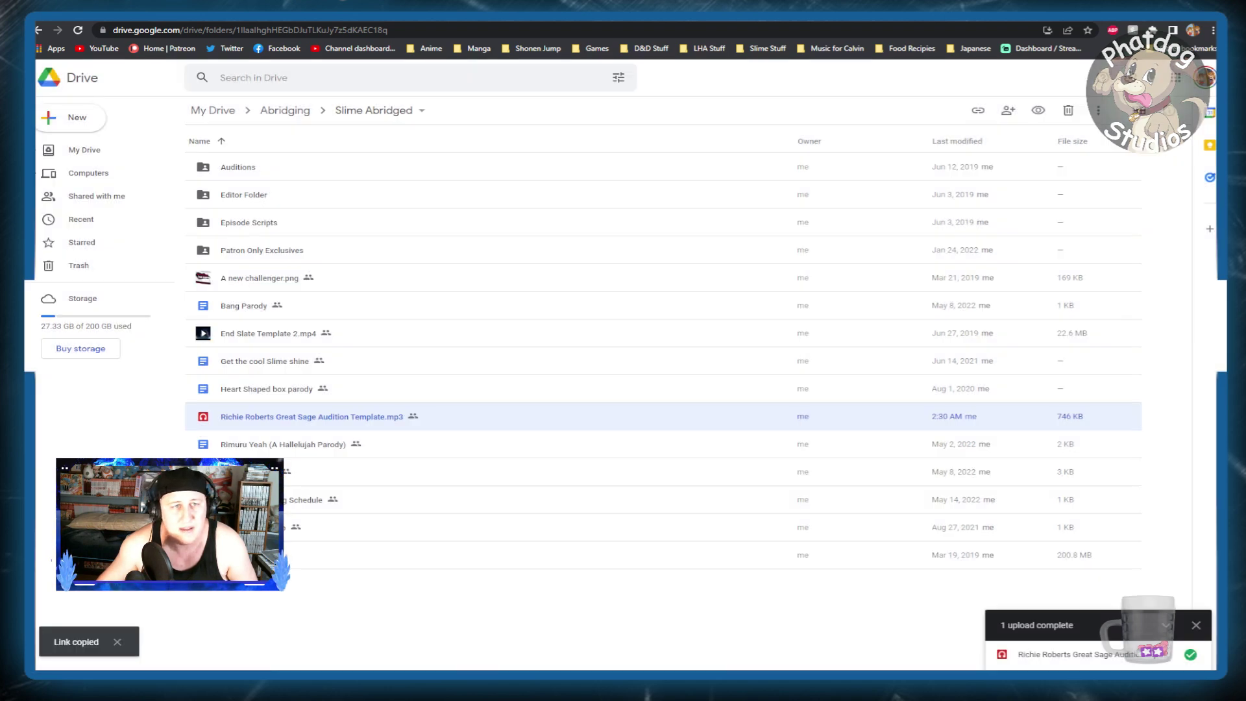
key("ctrl+Tab")
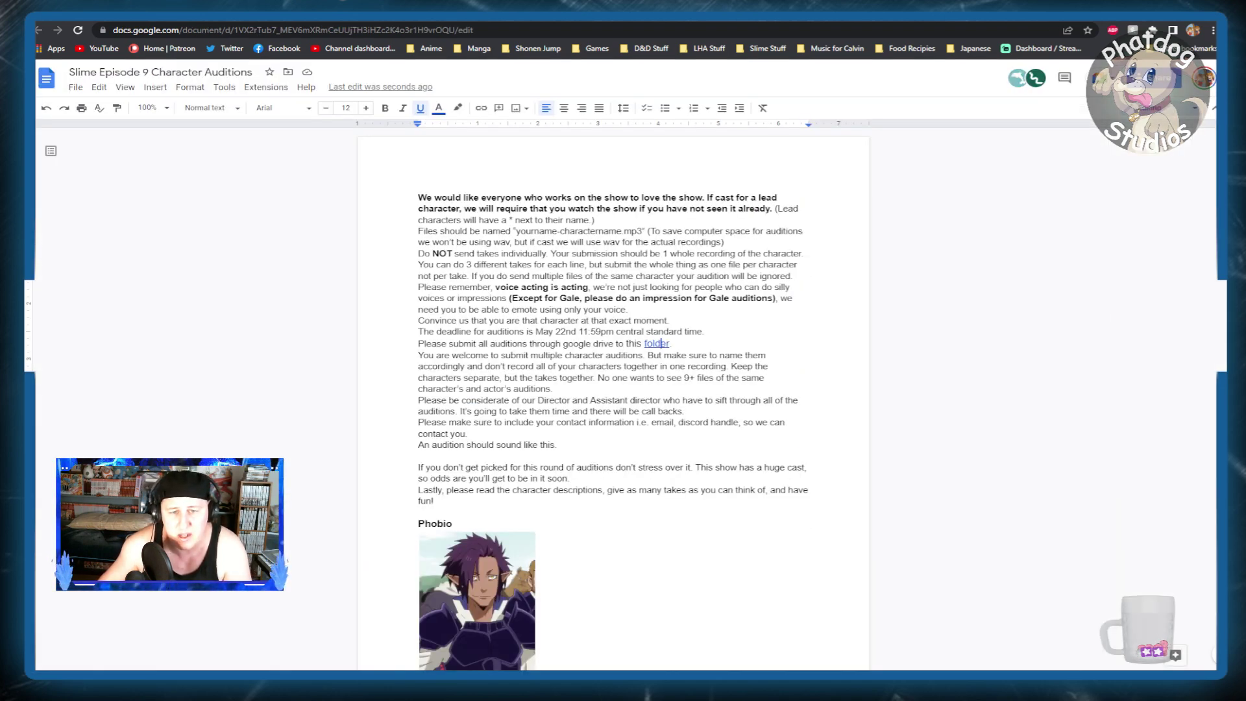
double_click(547, 445)
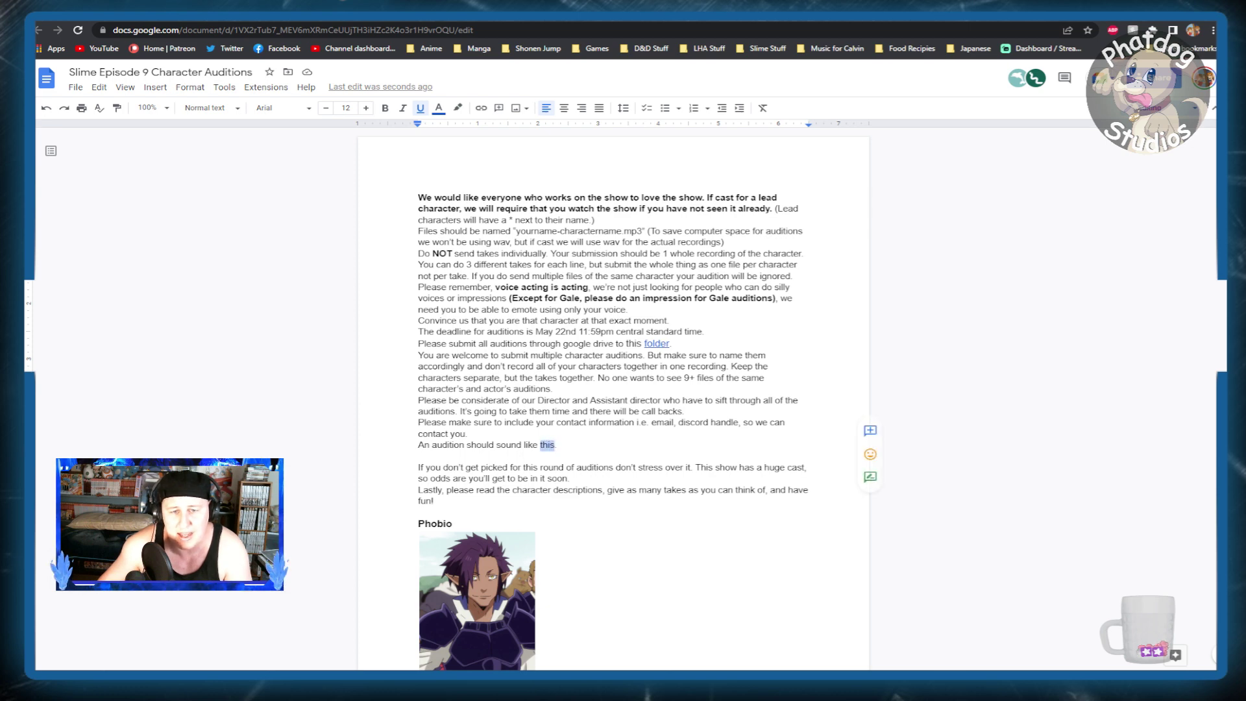
right_click(547, 445)
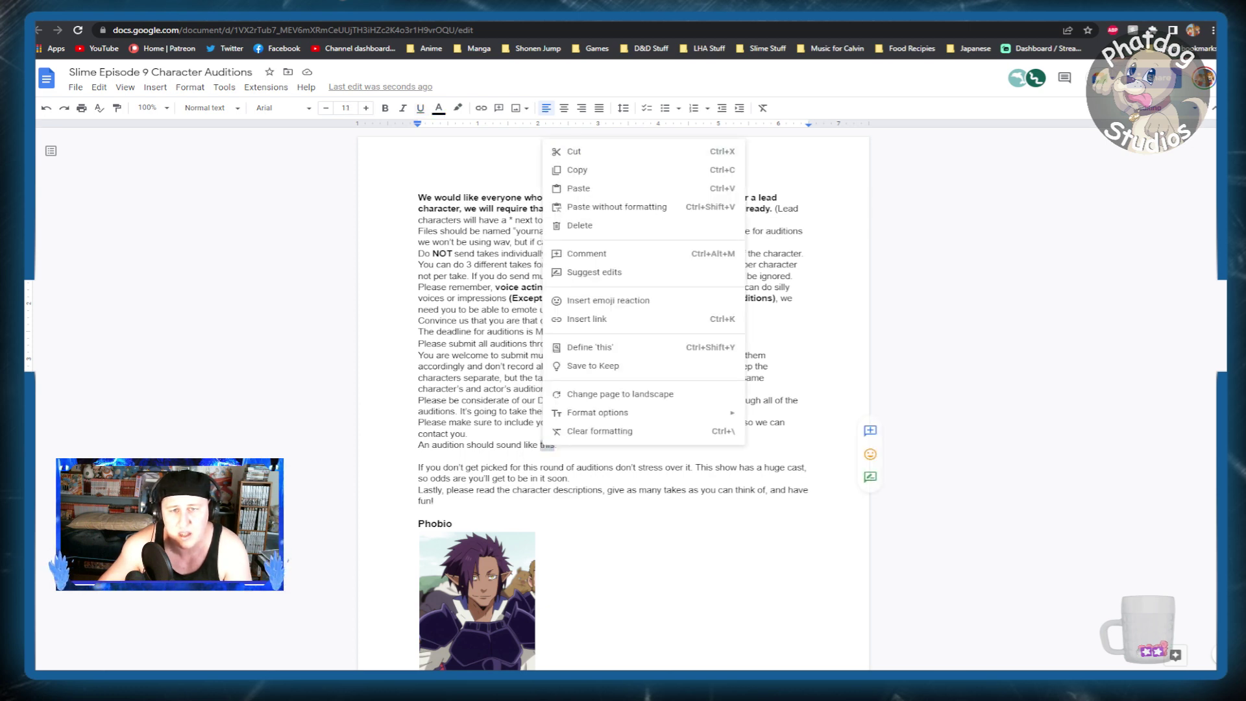
left_click(587, 319)
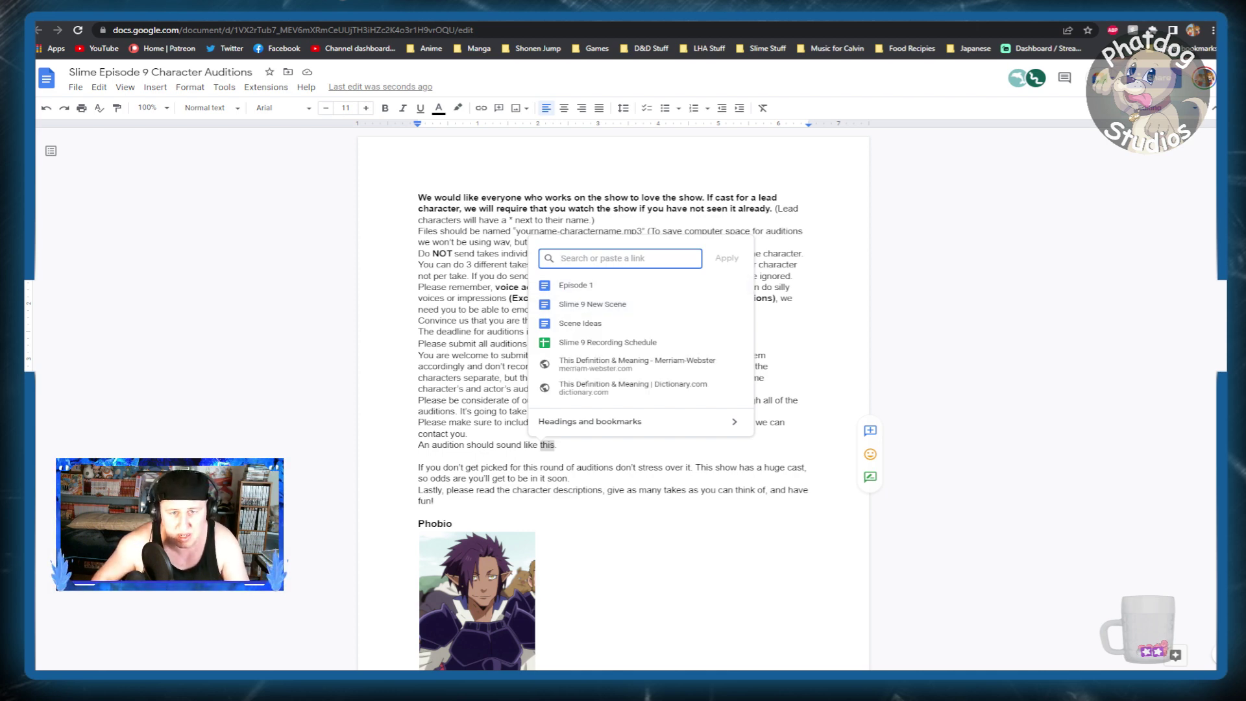
key("ctrl+v")
key("Return")
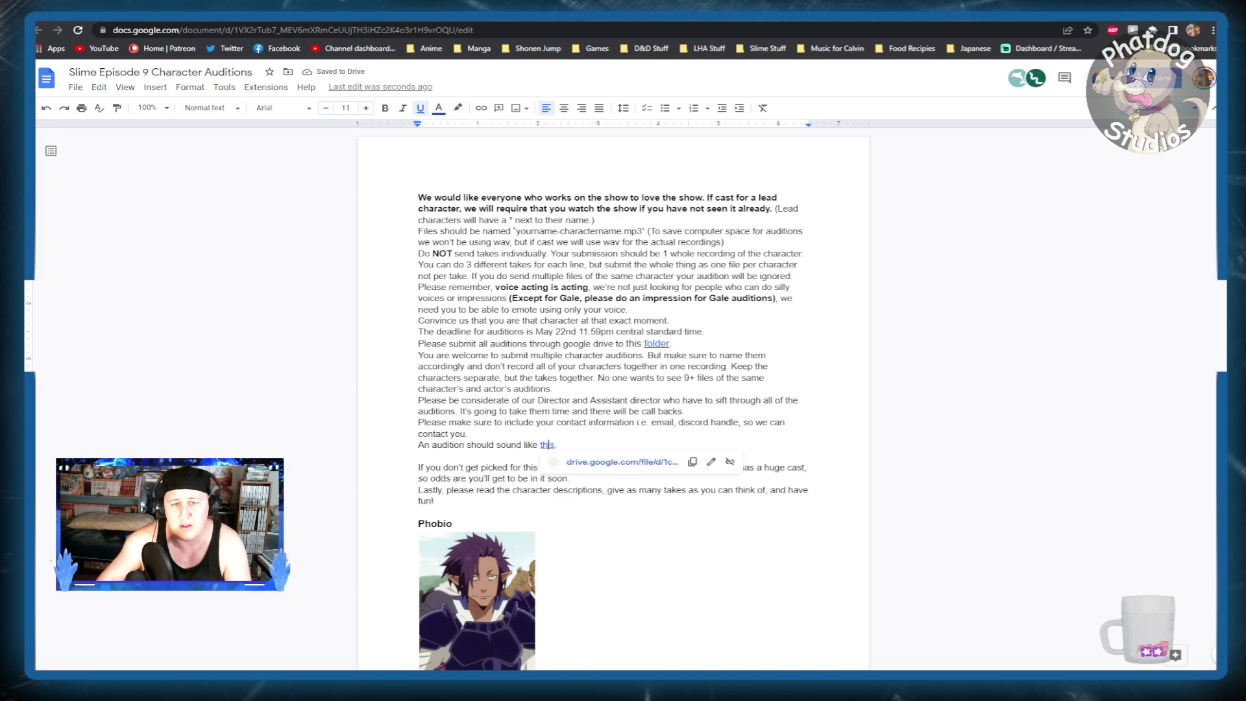
- Test the new link by opening the audition template MP3 and playing its opening seconds, and return to the audition document
left_click(598, 476)
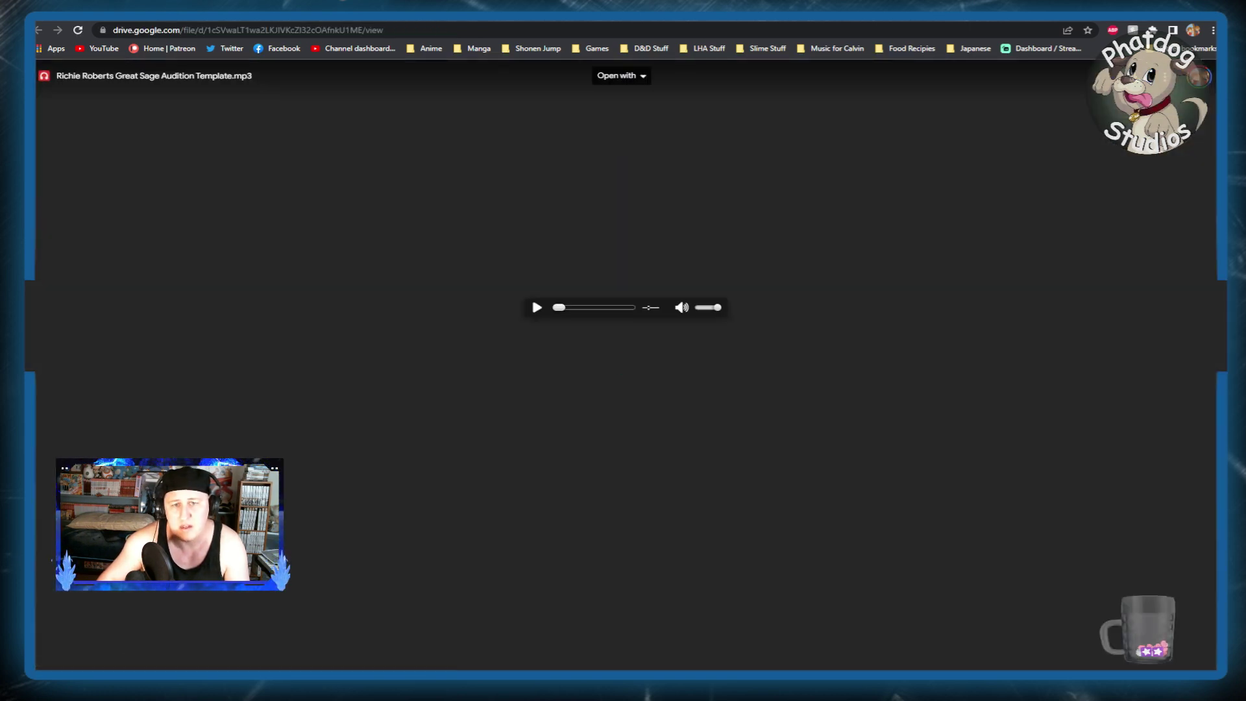
key("space")
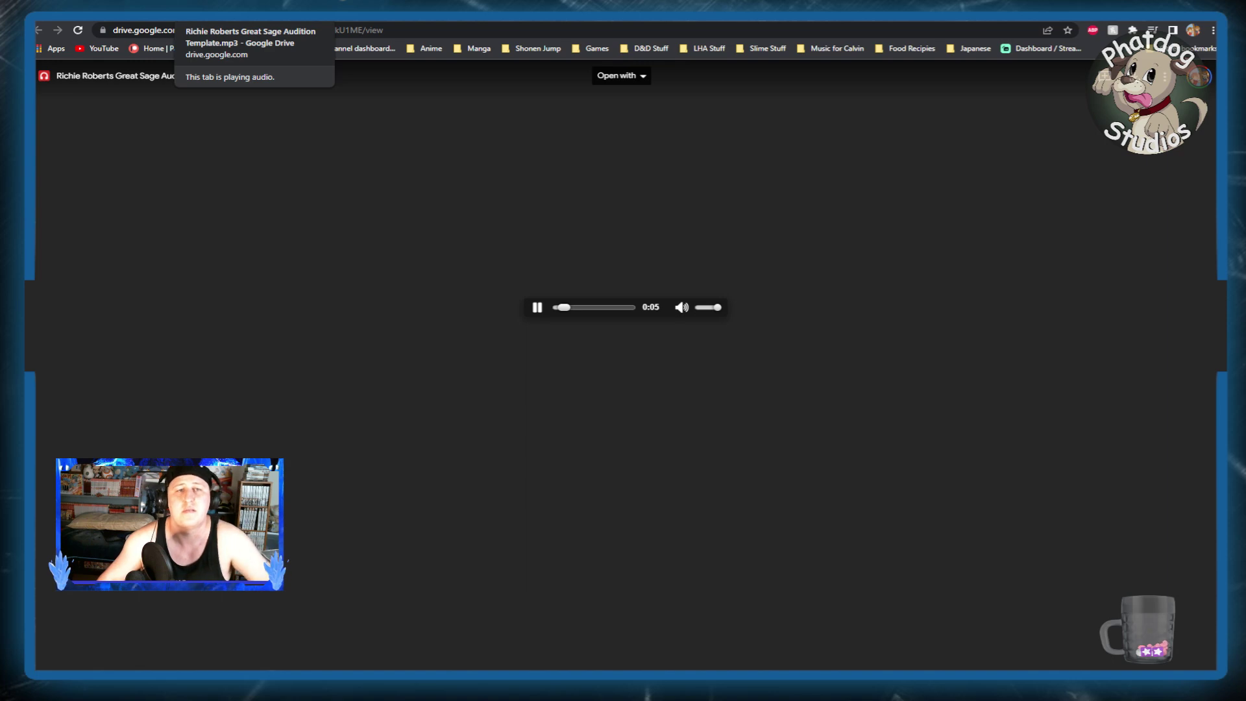
key("ctrl+Tab")
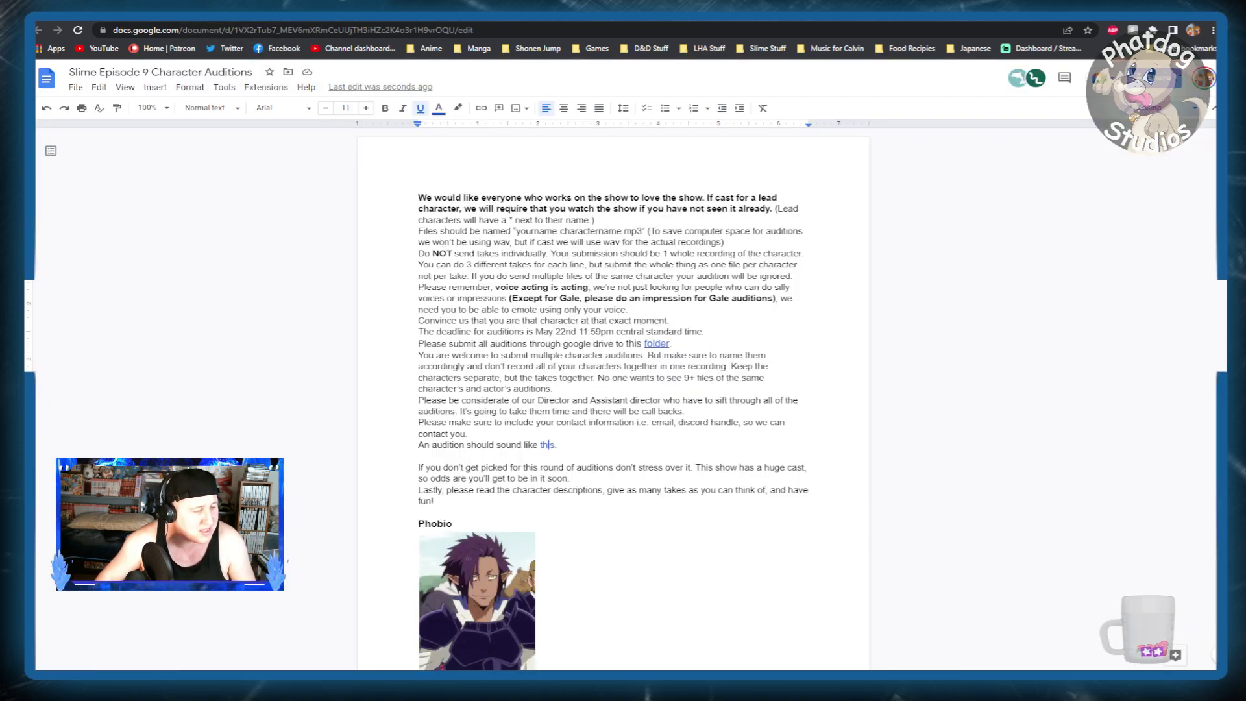